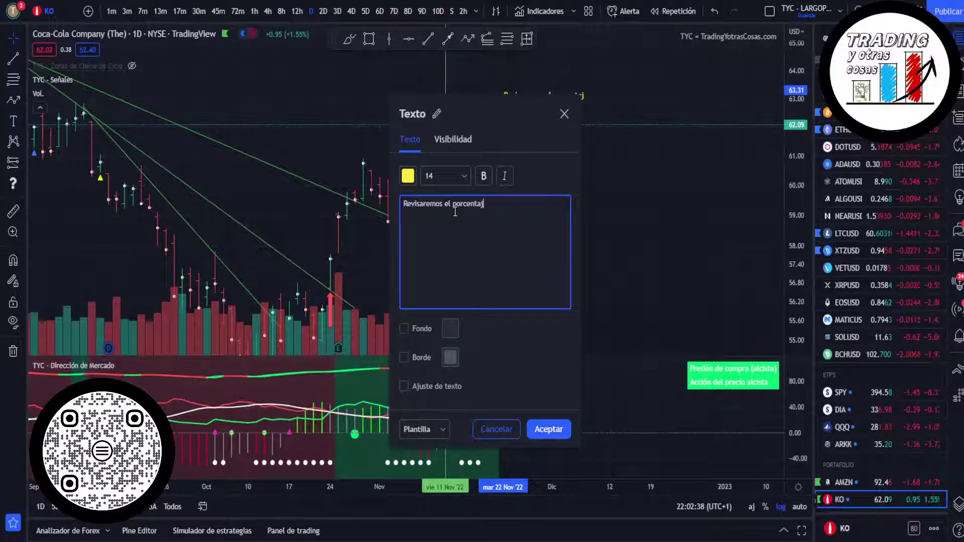
# Finish the chart note as "Revisaremos el porcentaje promedio" and move it slightly closer to the latest Coca-Cola price bars
pyautogui.write('e promedio')
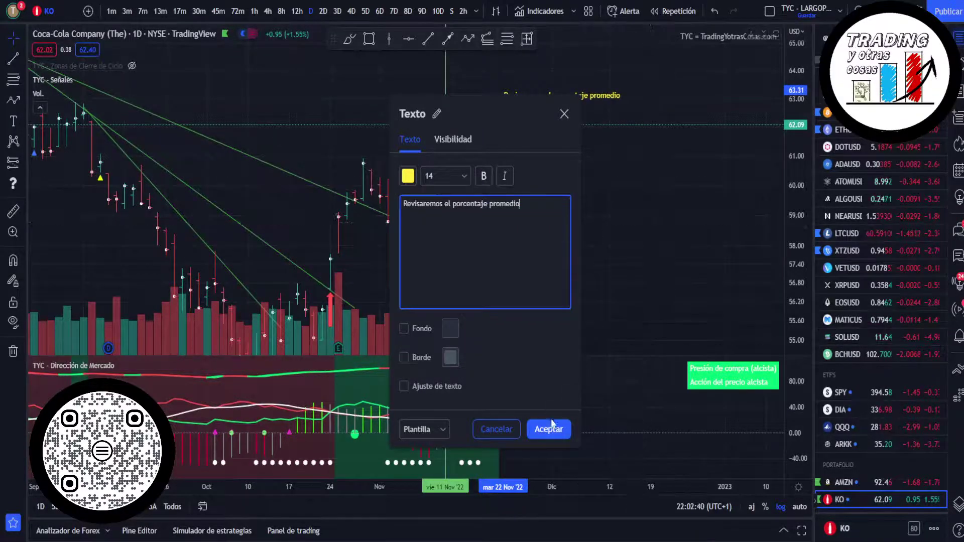
pyautogui.click(551, 428)
pyautogui.moveTo(577, 94); pyautogui.dragTo(553, 112)
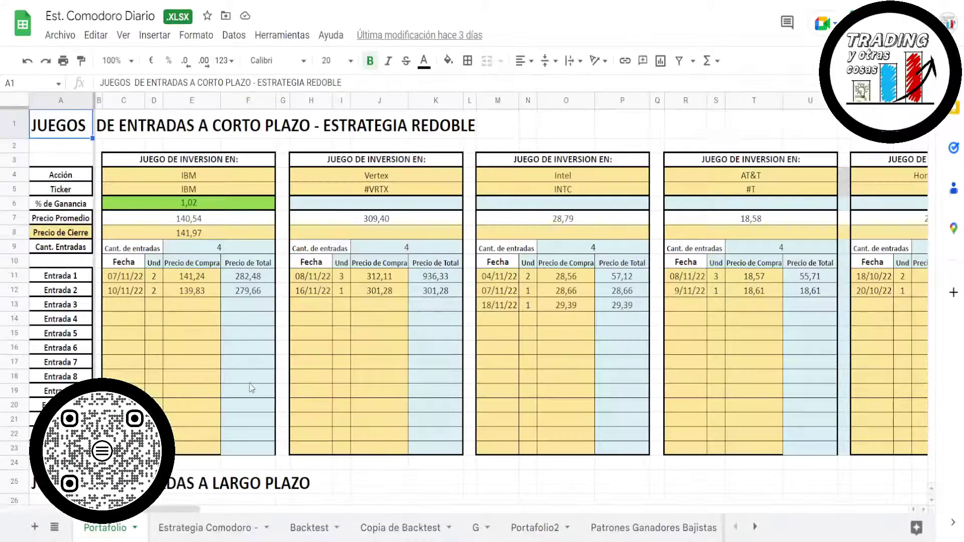
# In the Portafolio sheet's long-term section, set the Coca-Cola closing price to 60,21 and check its gain percentage
pyautogui.scroll(-5, 252, 385)
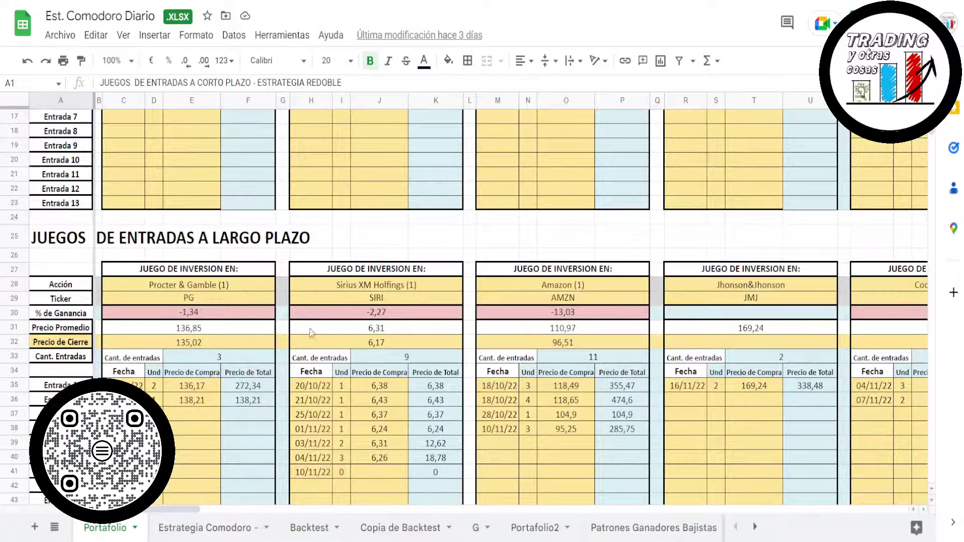
pyautogui.moveTo(178, 510); pyautogui.dragTo(227, 518)
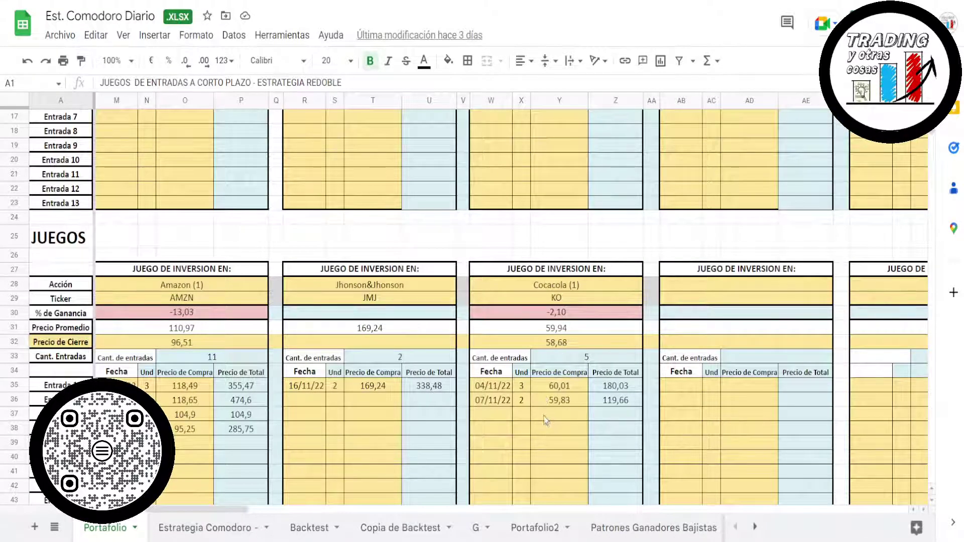
pyautogui.click(564, 346)
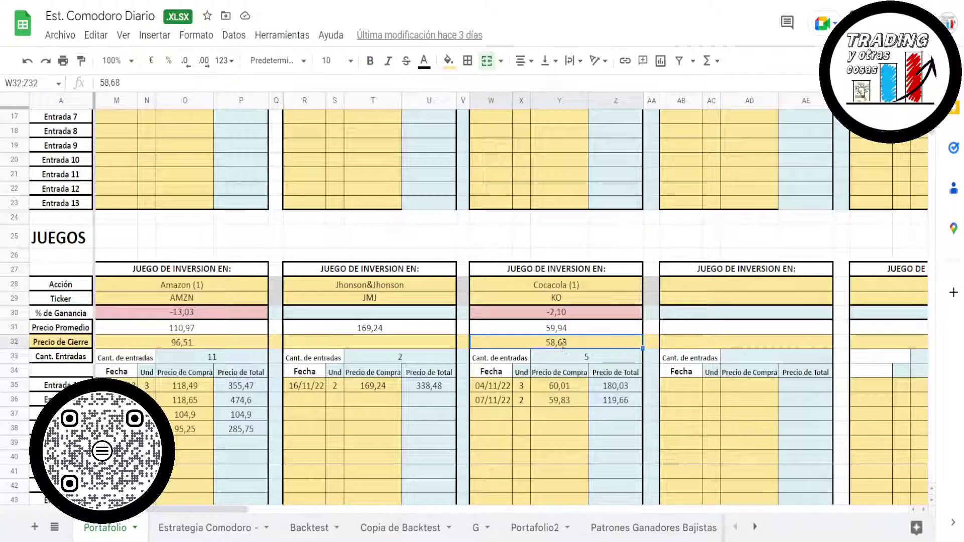
pyautogui.write('60,21')
pyautogui.press('Return')
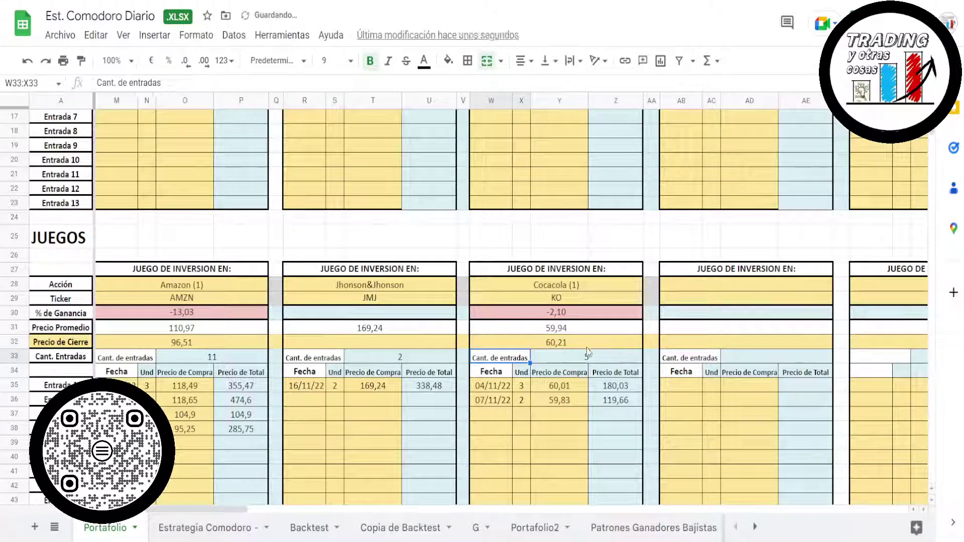
pyautogui.click(567, 313)
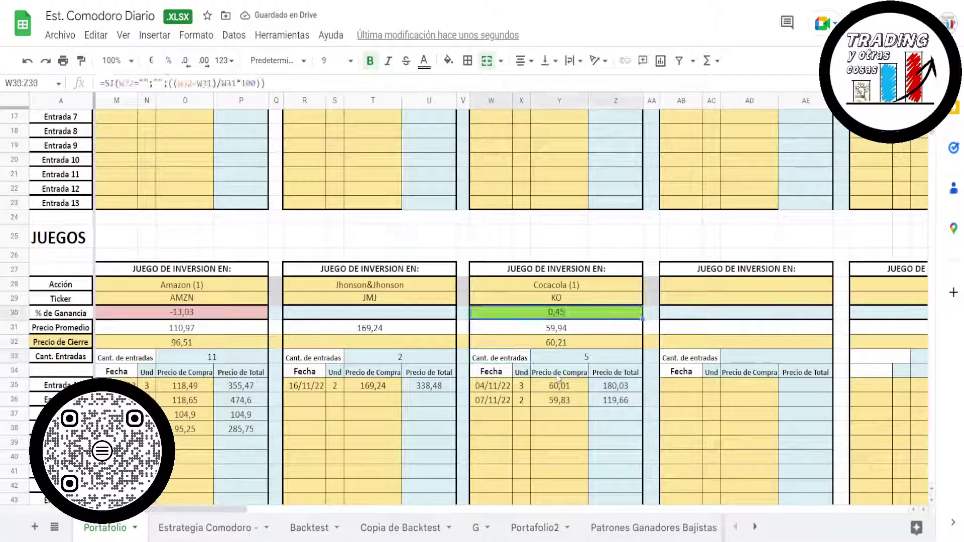
# Enter the date 21/11/22 as Entrada 3 in the Coca-Cola block
pyautogui.click(496, 419)
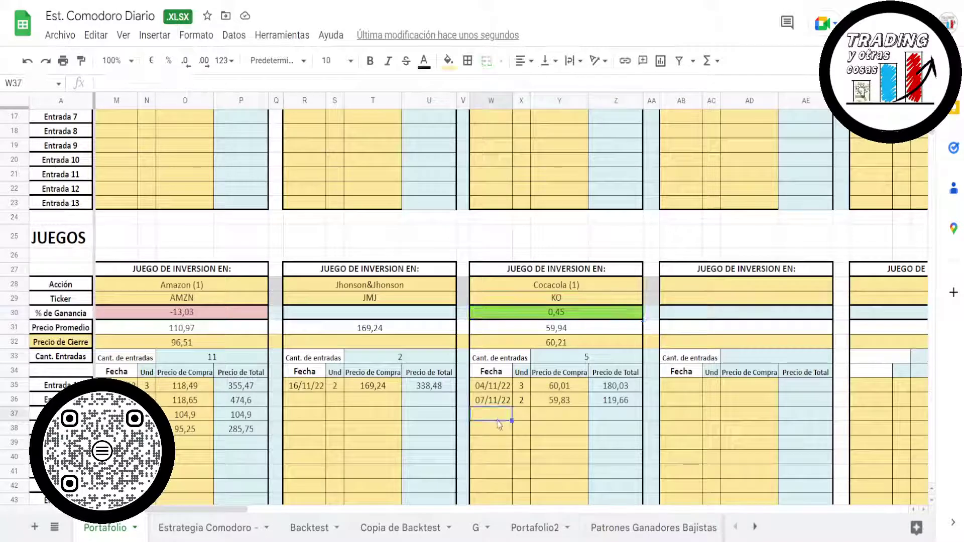
pyautogui.write('21/11')
pyautogui.press('Return')
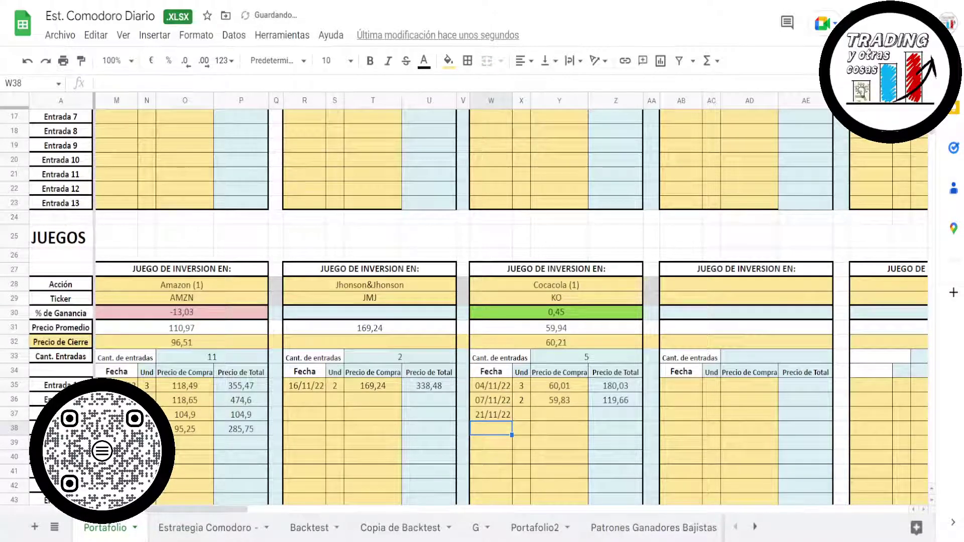
# Switch to the TradingView chart, change the Coca-Cola note's text to "Mantenemos." and move it beside the vertical line
pyautogui.hotkey('alt', 'Tab')
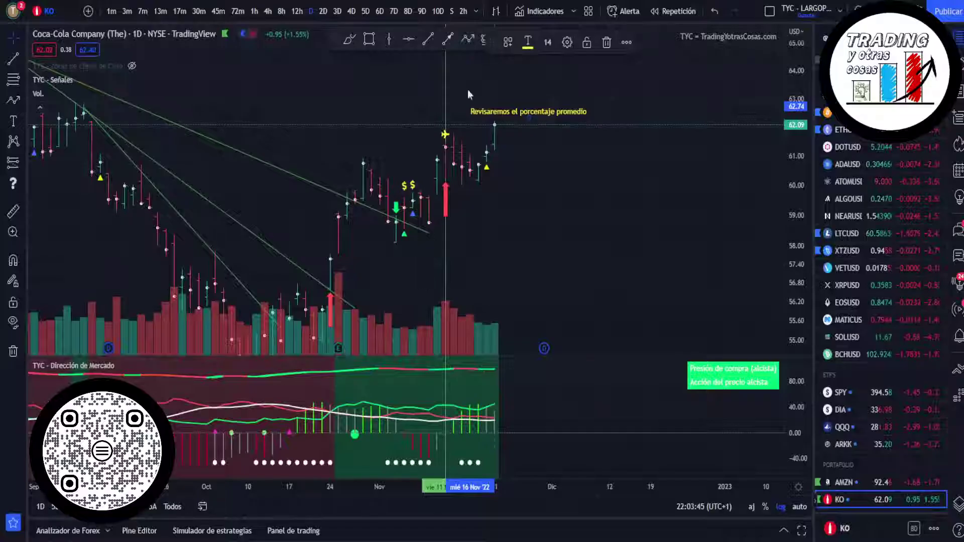
pyautogui.doubleClick(493, 115)
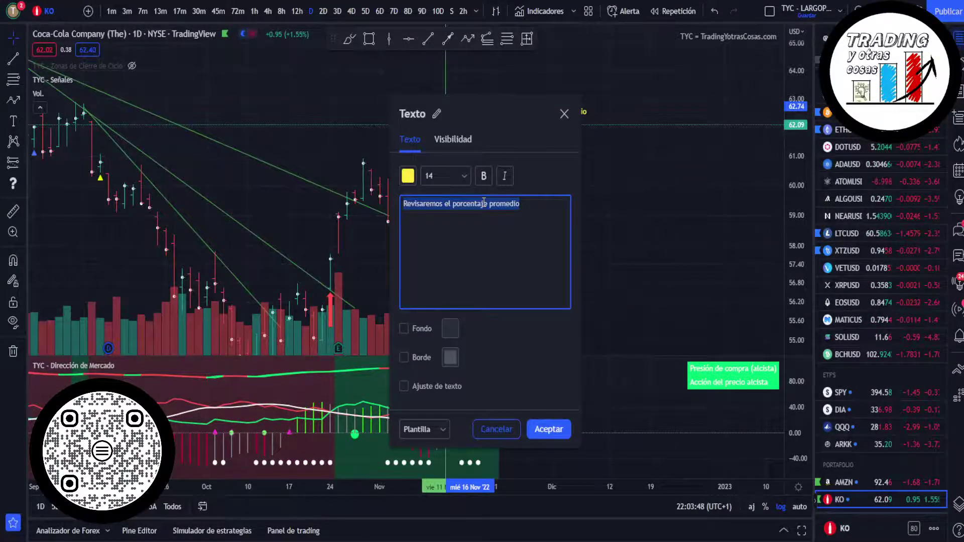
pyautogui.write('Mantenemos.')
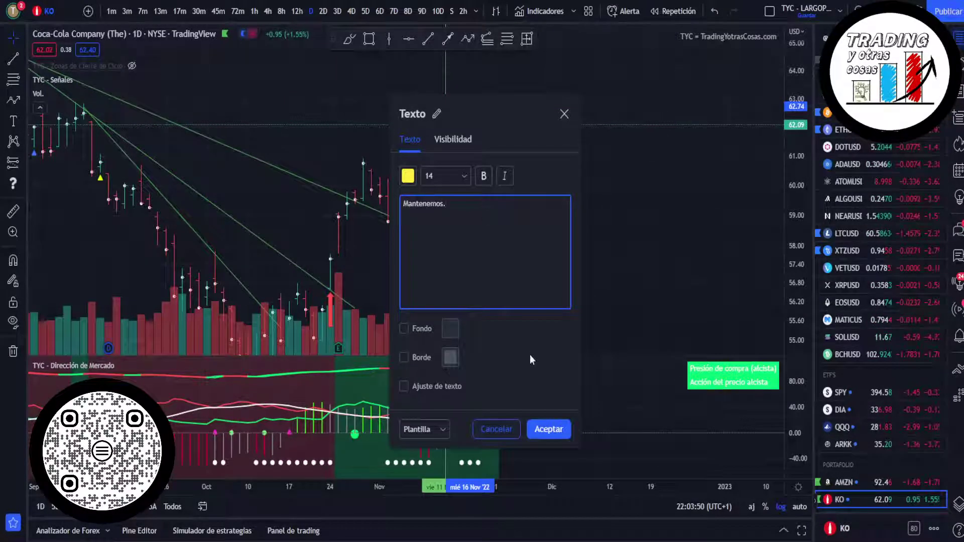
pyautogui.click(548, 429)
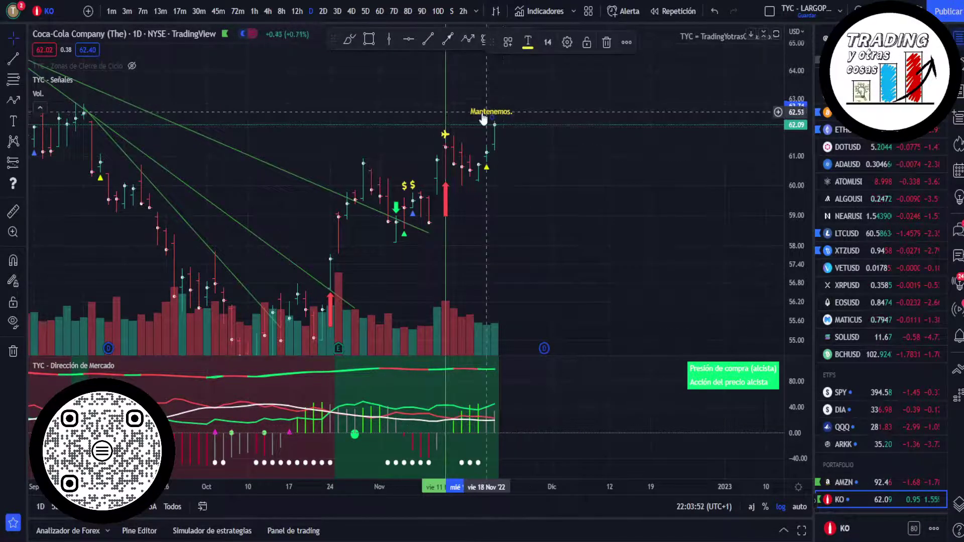
pyautogui.moveTo(483, 118); pyautogui.dragTo(460, 120)
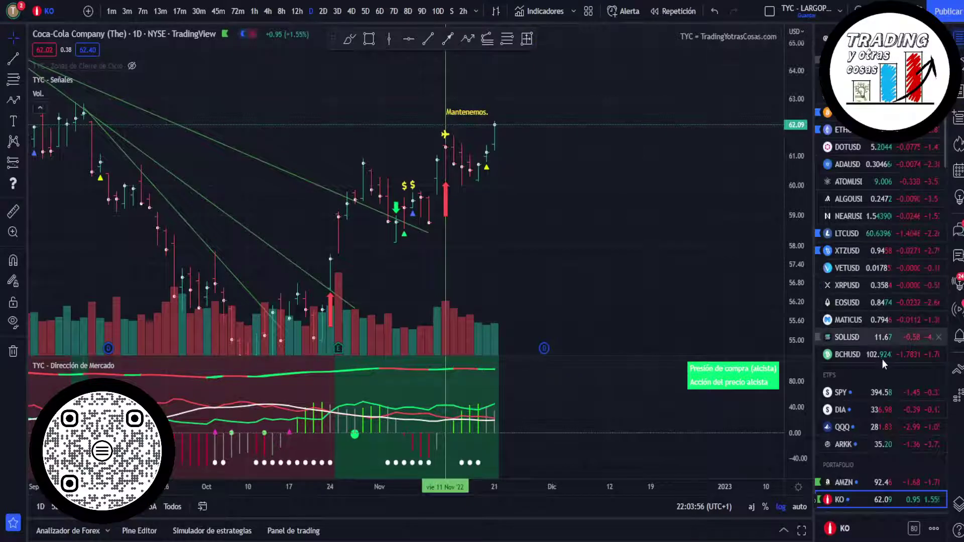
# Open the Procter & Gamble chart and add the text note "Revisamos promedio" above the latest price bars
pyautogui.press('Down')
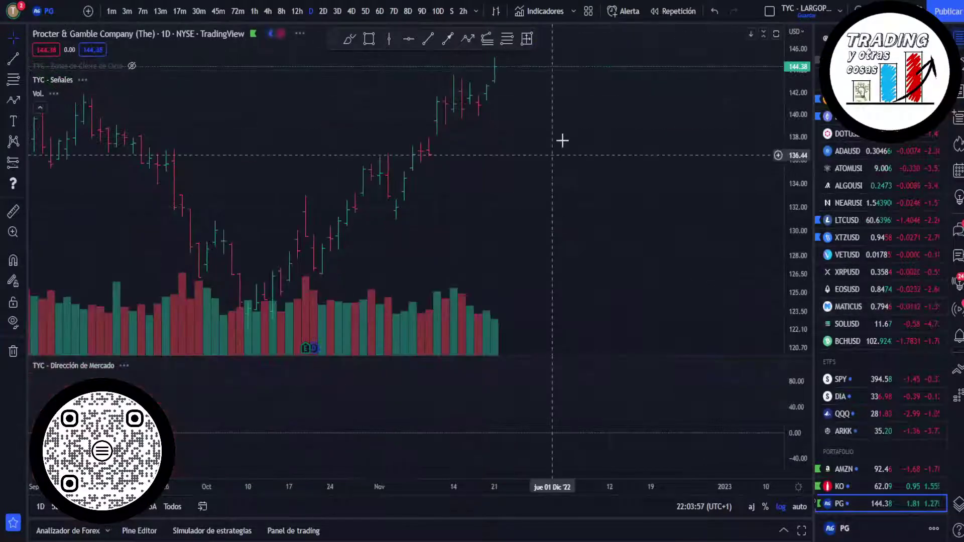
pyautogui.moveTo(562, 210); pyautogui.dragTo(562, 239)
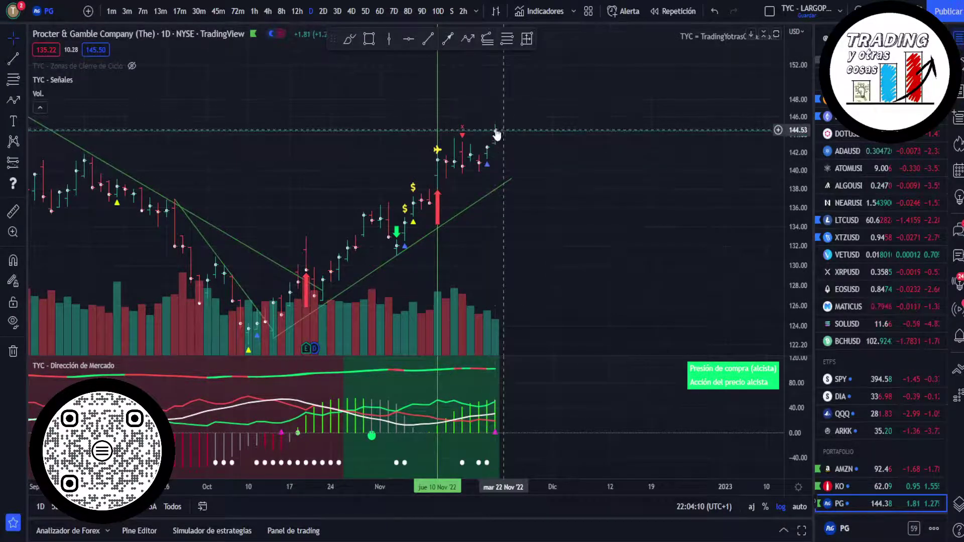
pyautogui.click(14, 124)
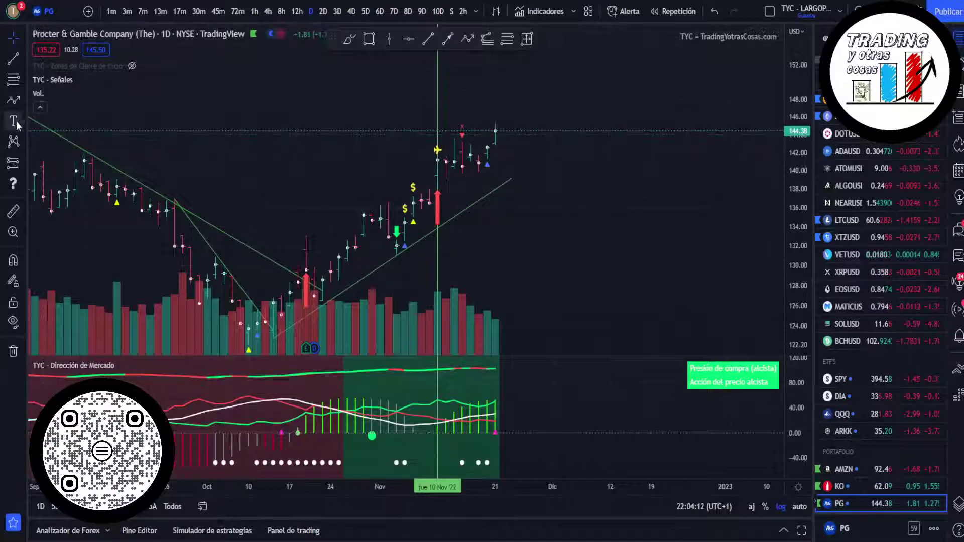
pyautogui.click(451, 101)
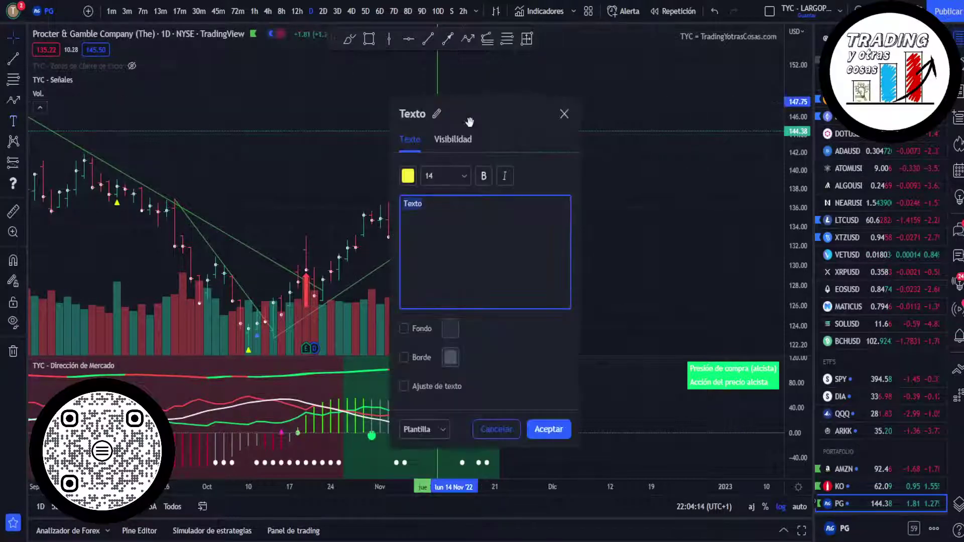
pyautogui.write('Revisamos ')
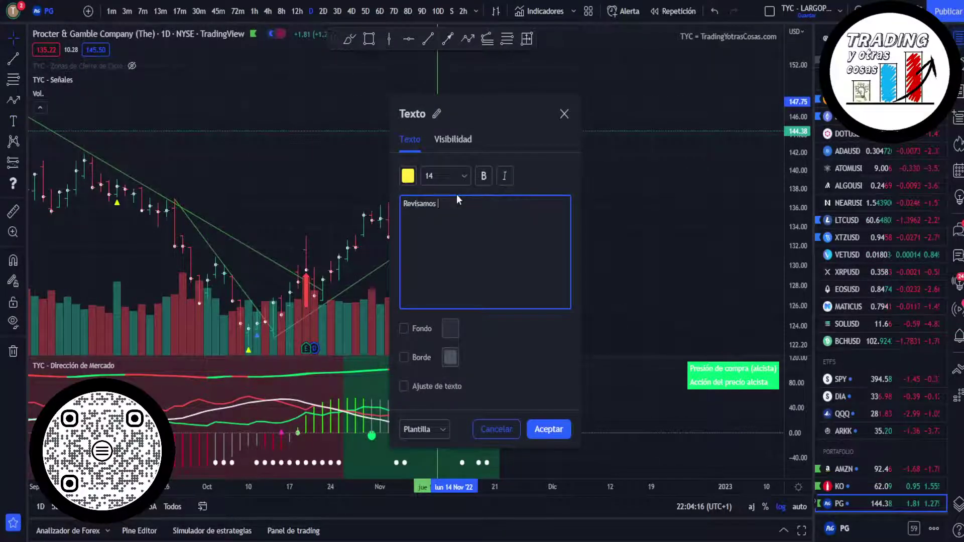
pyautogui.write('promedio')
pyautogui.click(549, 428)
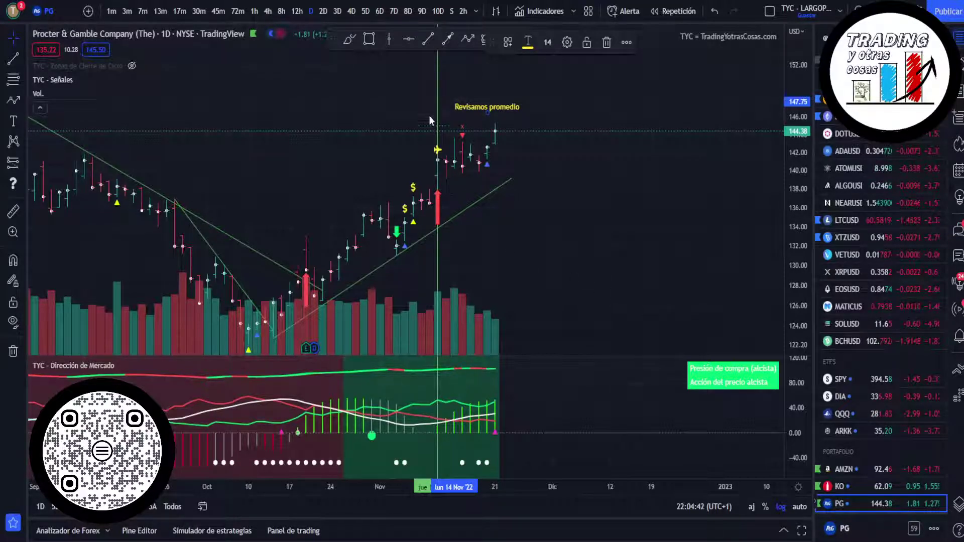
# Switch to the Google Sheets portfolio and set the long-term Procter & Gamble closing price to 139,84
pyautogui.hotkey('alt', 'Tab')
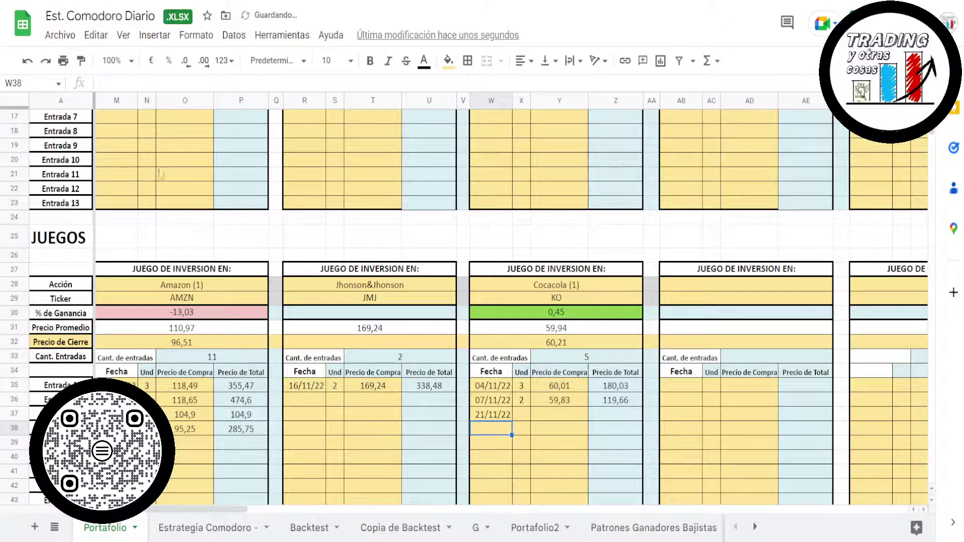
pyautogui.scroll(-1, 382, 281)
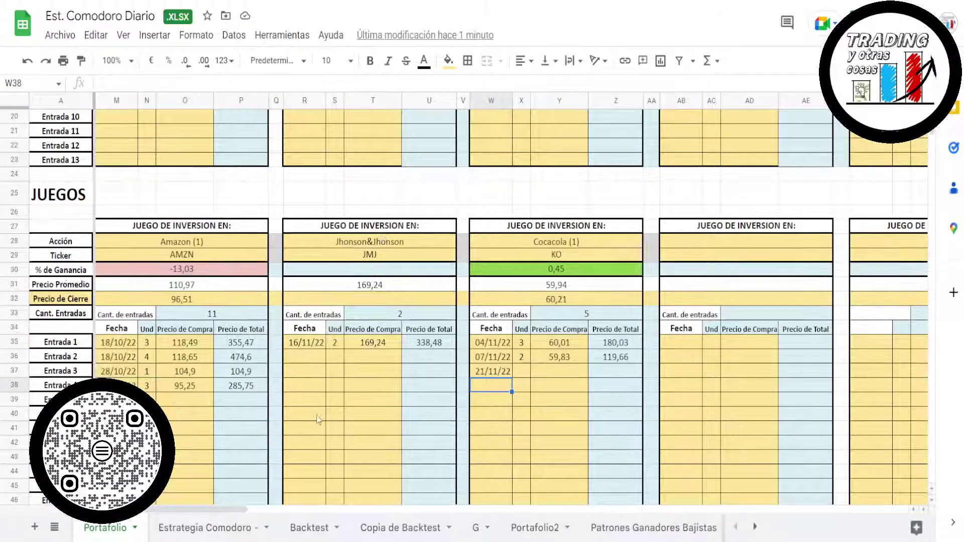
pyautogui.moveTo(236, 509); pyautogui.dragTo(166, 512)
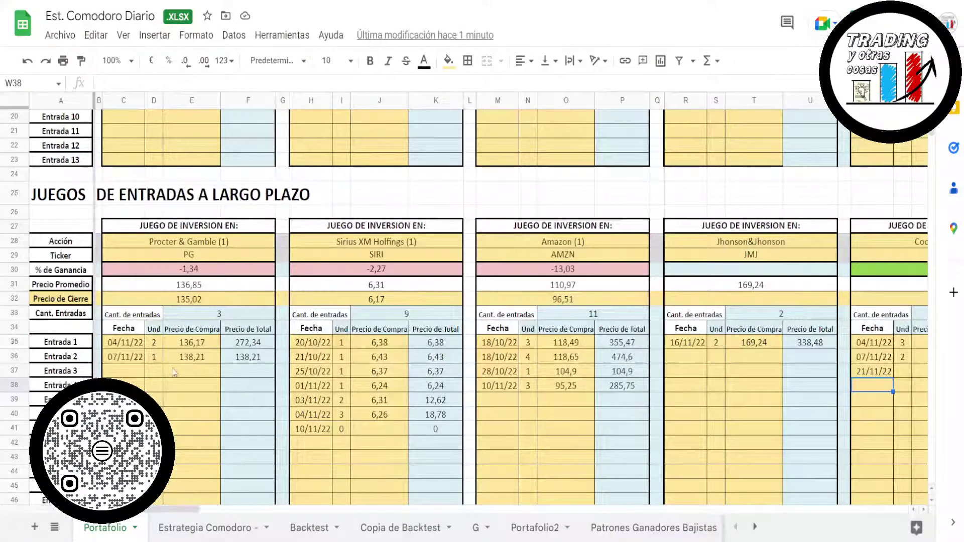
pyautogui.click(175, 301)
pyautogui.write('139,84')
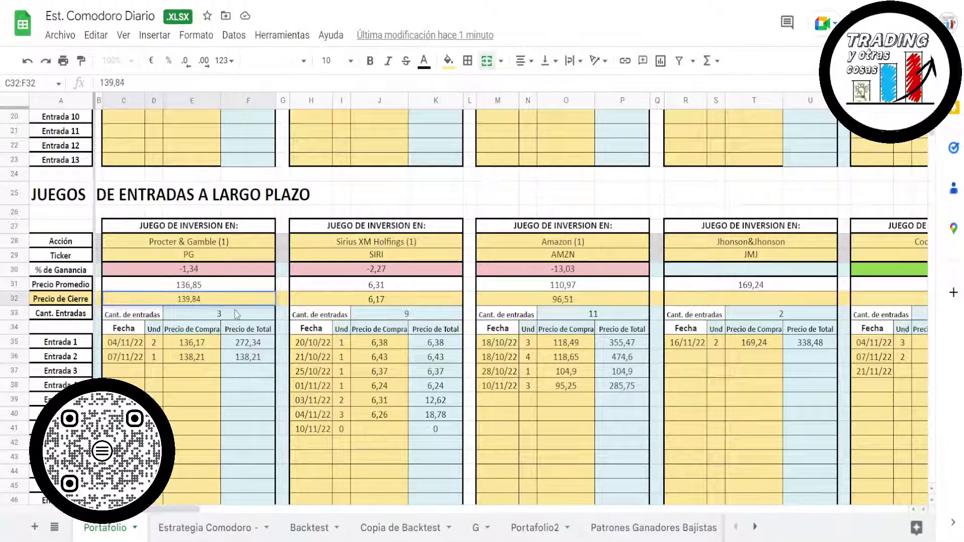
pyautogui.press('Return')
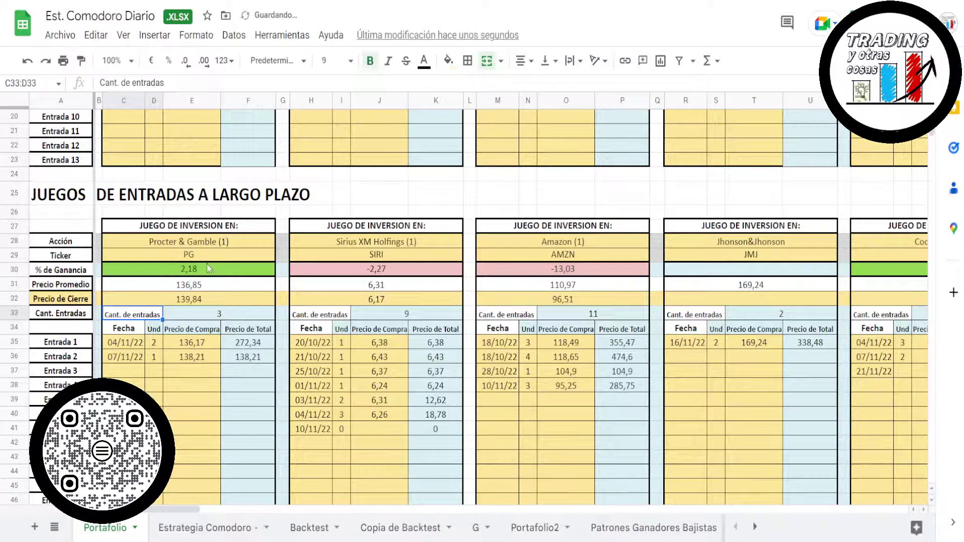
pyautogui.press('Up')
pyautogui.press('Up')
pyautogui.press('Up')
pyautogui.press('Up')
# Fill in Entrada 3 of the Procter & Gamble block with the date 21/11/22 and 0 units
pyautogui.click(123, 374)
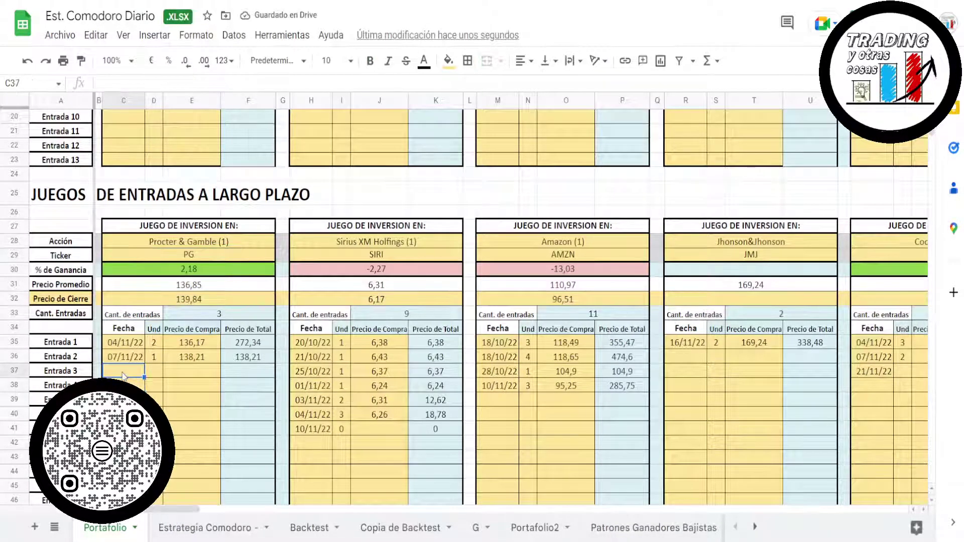
pyautogui.write('21/1')
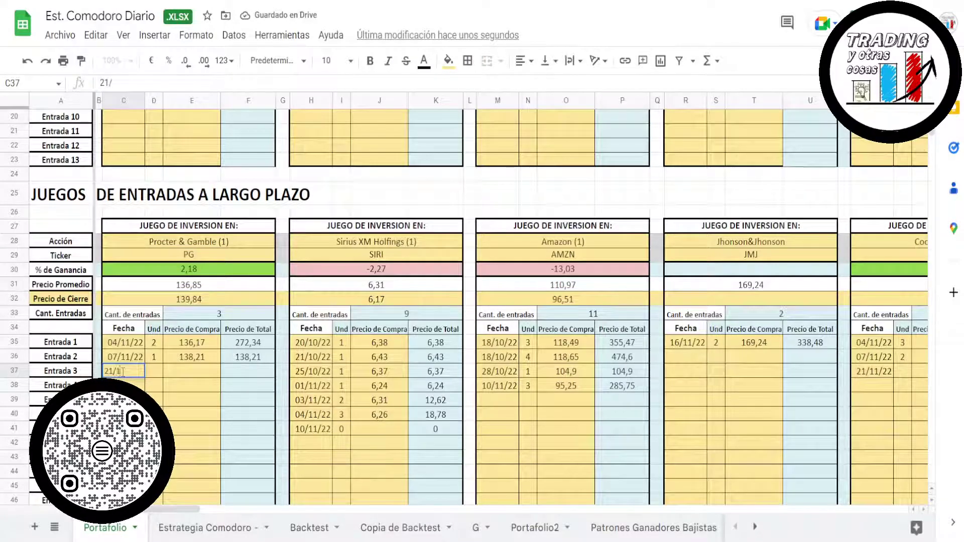
pyautogui.write('1/22')
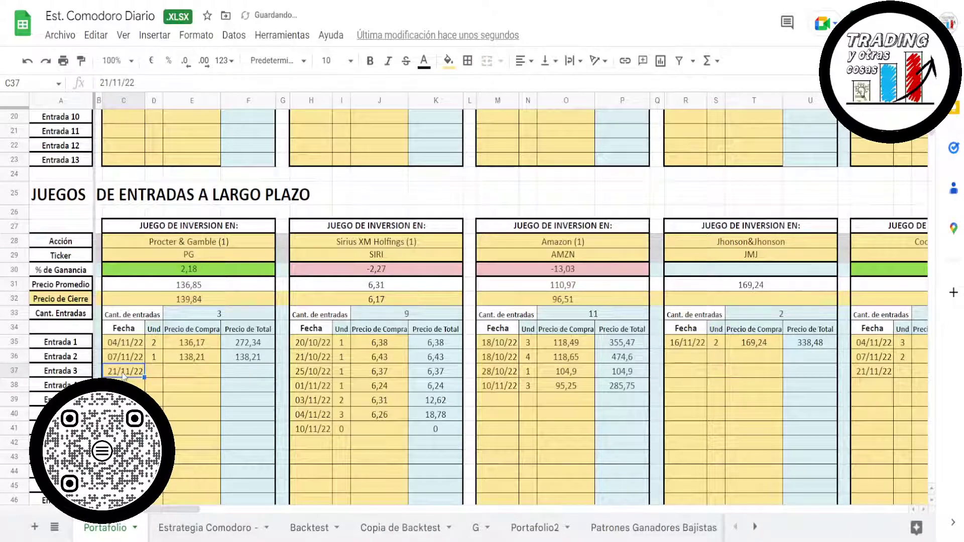
pyautogui.press('Tab')
pyautogui.write('0')
pyautogui.press('Return')
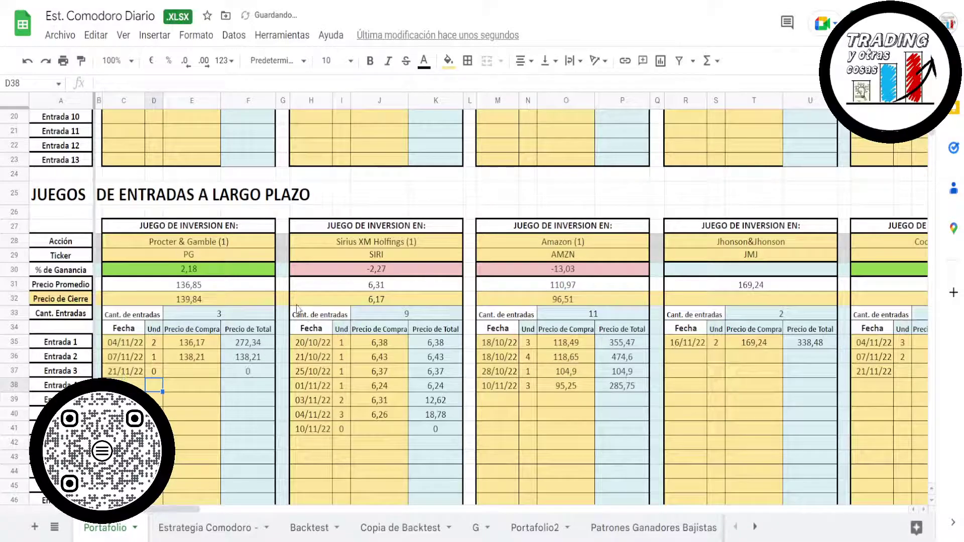
# Copy the Procter & Gamble block B27:F47 into the November closed entries at CN51, just after the Sea Limited block
pyautogui.moveTo(100, 228); pyautogui.dragTo(235, 462)
pyautogui.hotkey('ctrl', 'c')
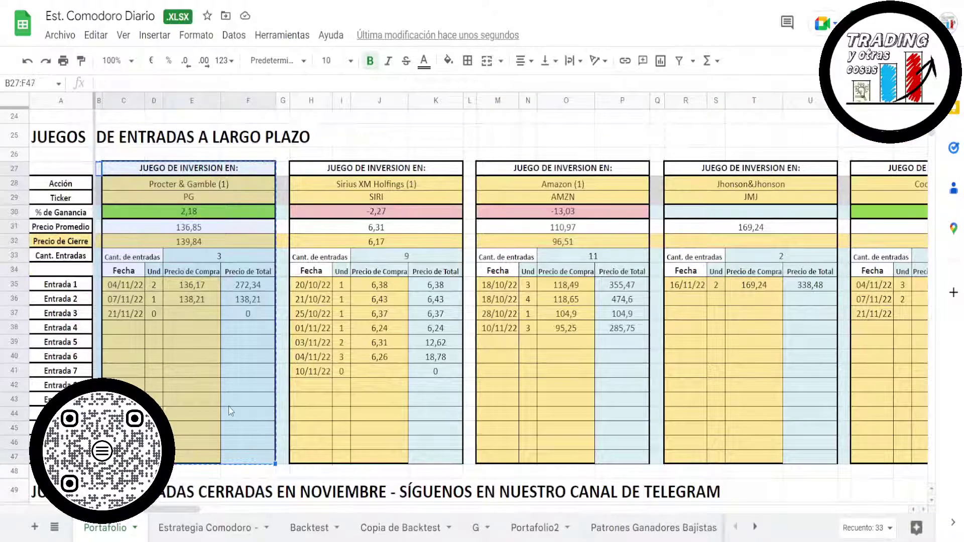
pyautogui.scroll(-7, 231, 416)
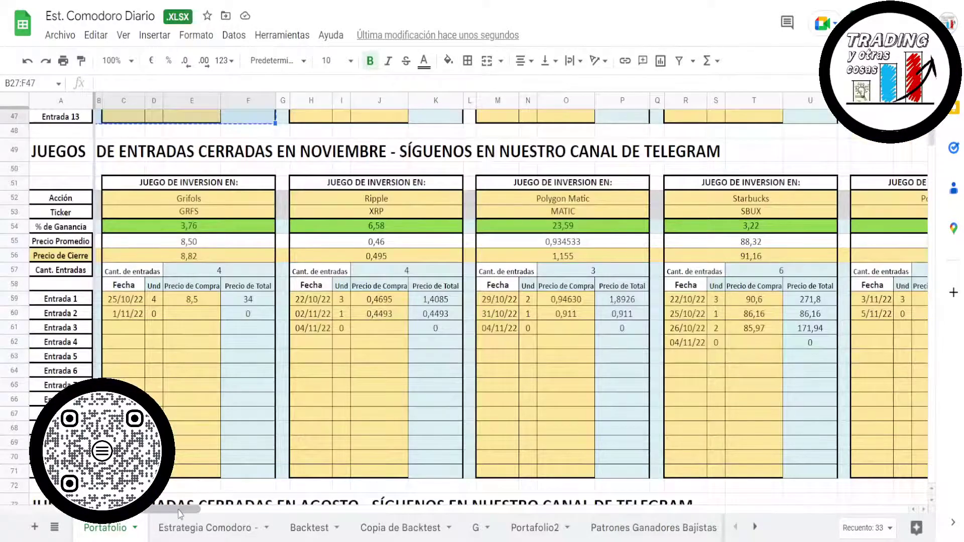
pyautogui.moveTo(199, 510); pyautogui.dragTo(589, 521)
pyautogui.click(427, 184)
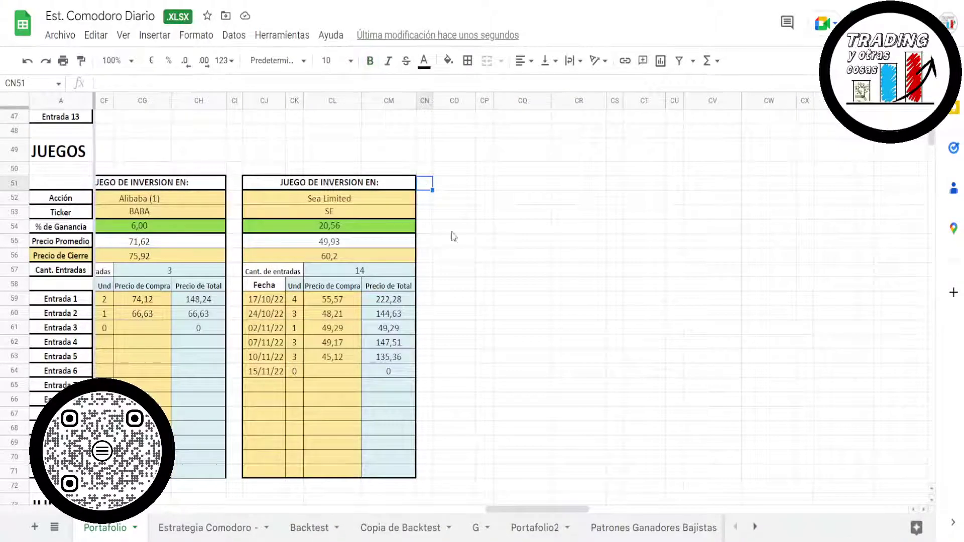
pyautogui.hotkey('ctrl', 'v')
pyautogui.click(525, 333)
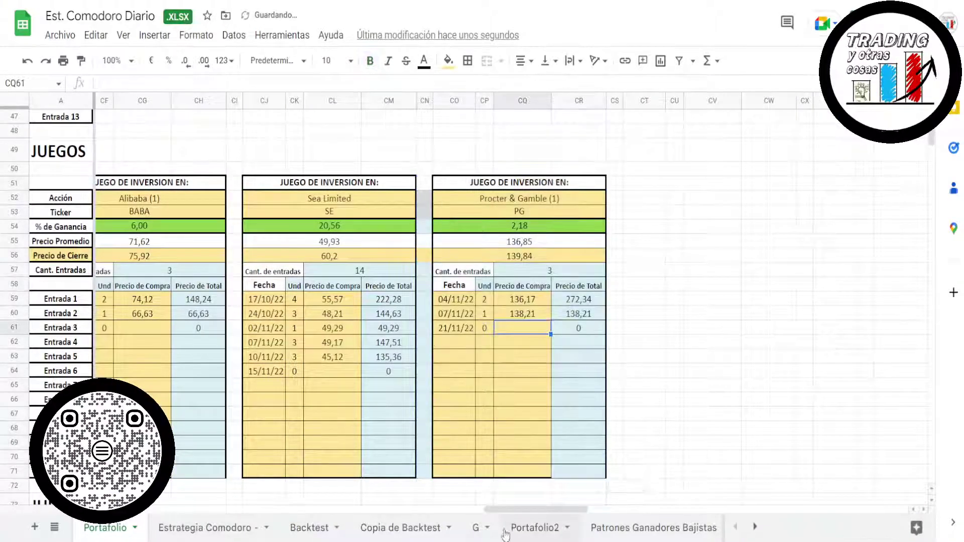
# Clear the stock name, ticker, closing price and the three entry rows from the long-term Procter & Gamble block
pyautogui.moveTo(553, 509); pyautogui.dragTo(184, 511)
pyautogui.scroll(6, 151, 308)
pyautogui.scroll(1, 151, 307)
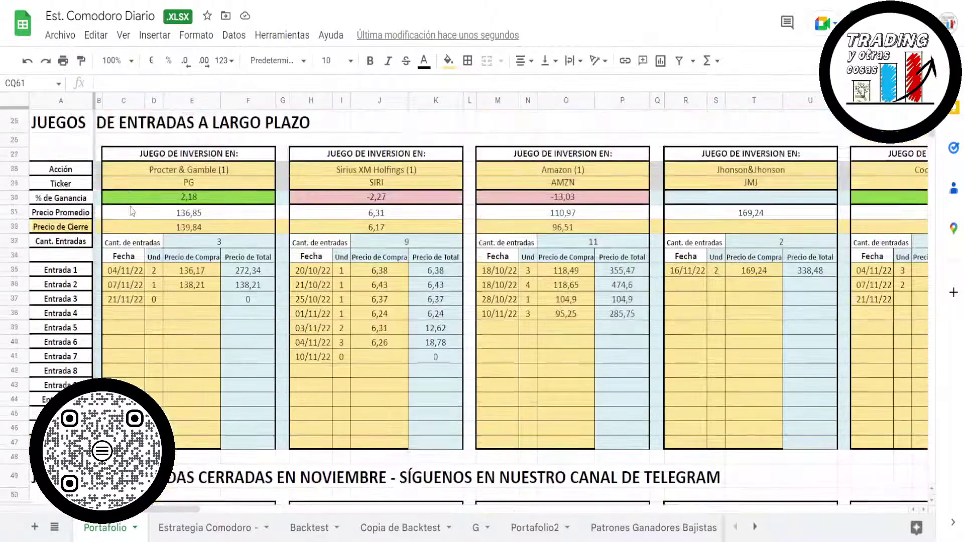
pyautogui.doubleClick(166, 170)
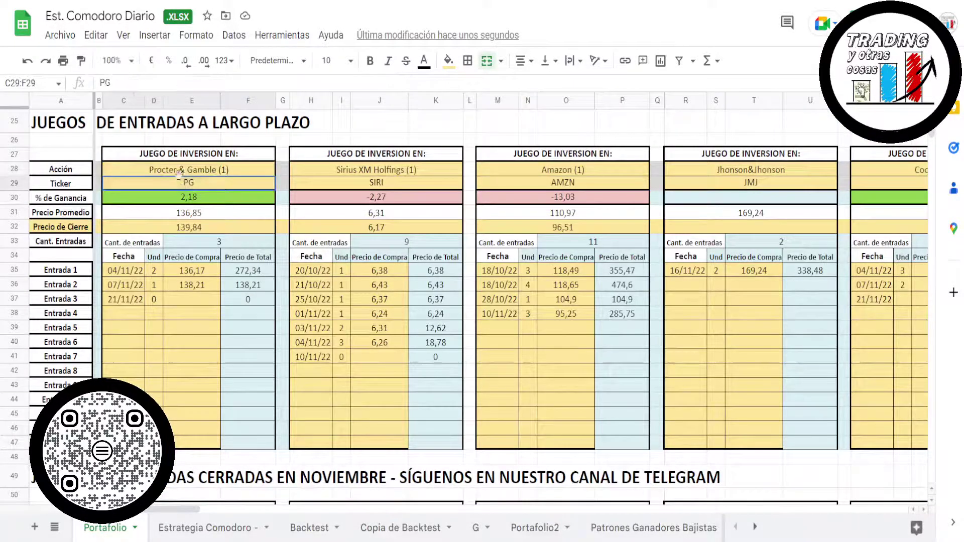
pyautogui.moveTo(179, 184); pyautogui.dragTo(180, 171)
pyautogui.press('Delete')
pyautogui.click(150, 227)
pyautogui.press('Delete')
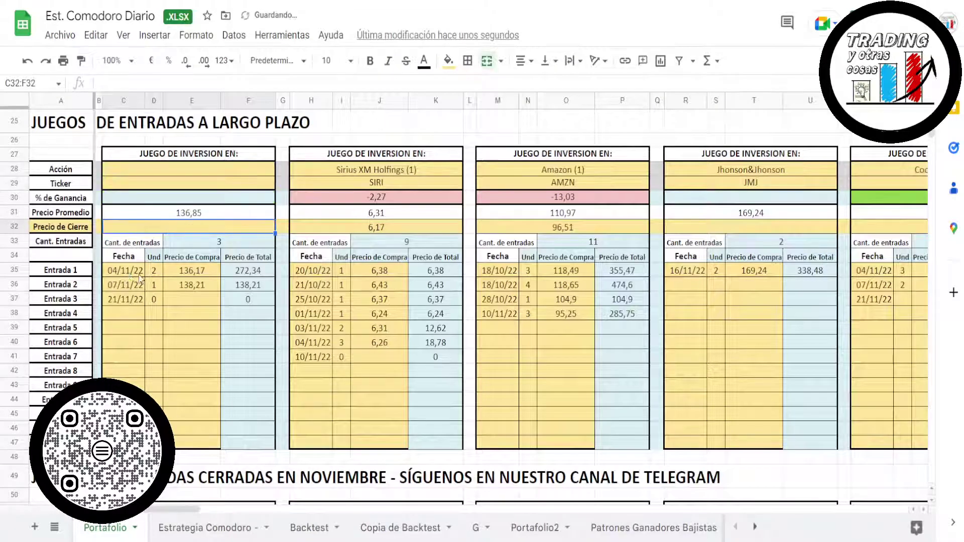
pyautogui.moveTo(128, 271); pyautogui.dragTo(214, 301)
pyautogui.press('Delete')
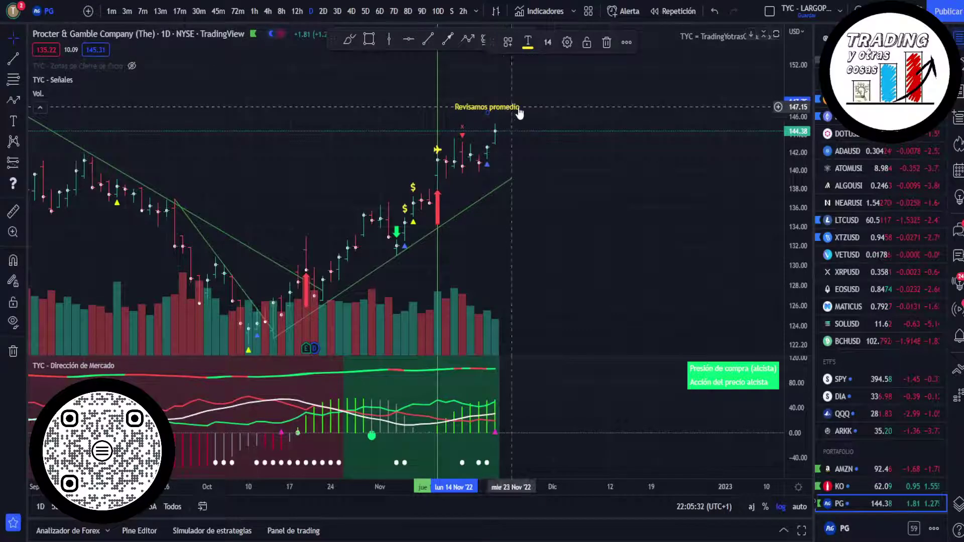
# Switch to the Procter & Gamble chart, replace the "Revisamos promedio" note with an X icon above the latest bar, and move the vertical line to 21 Nov '22
pyautogui.press('Delete')
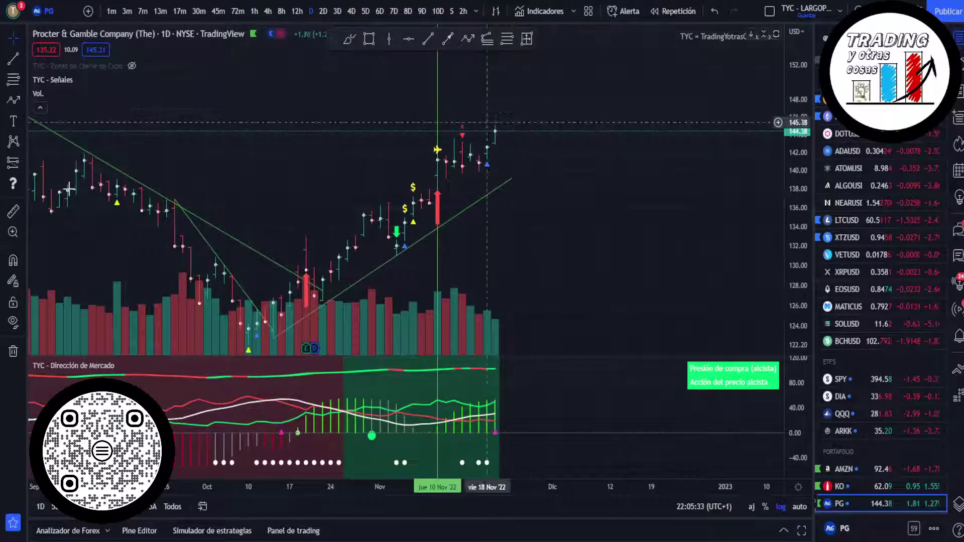
pyautogui.click(22, 126)
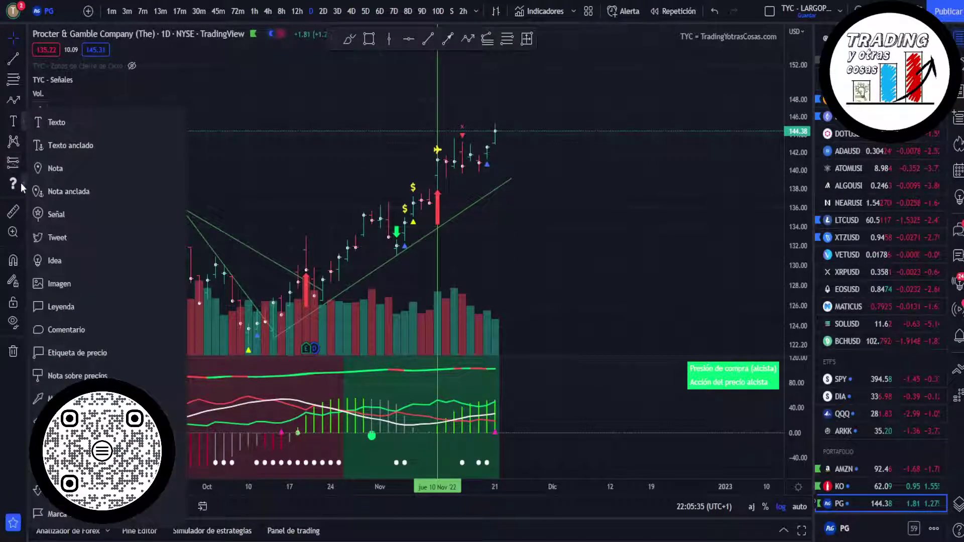
pyautogui.click(20, 182)
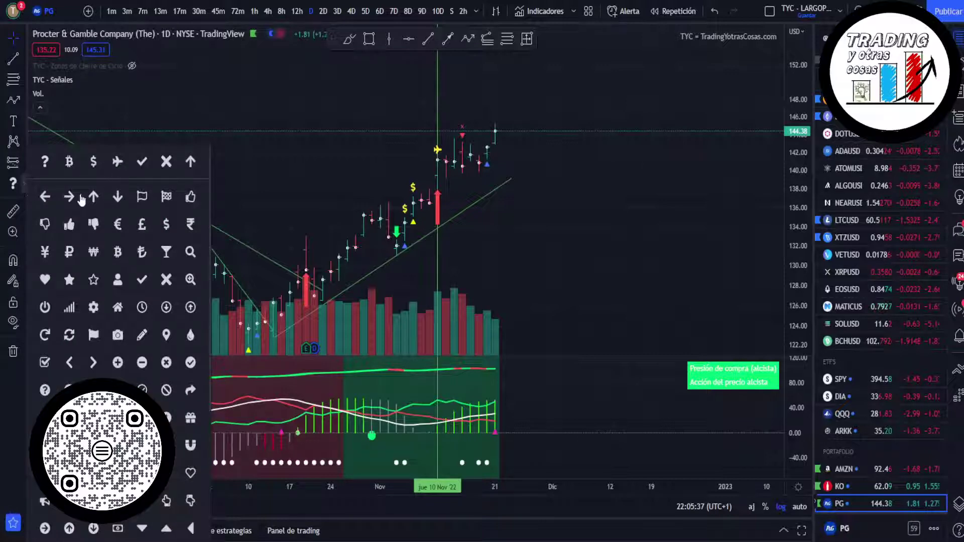
pyautogui.click(166, 162)
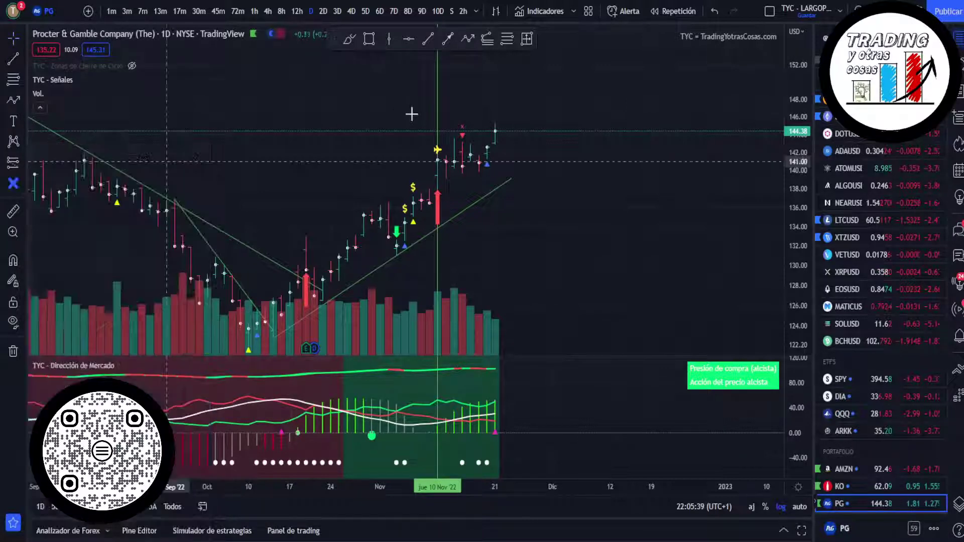
pyautogui.click(495, 119)
pyautogui.click(525, 198)
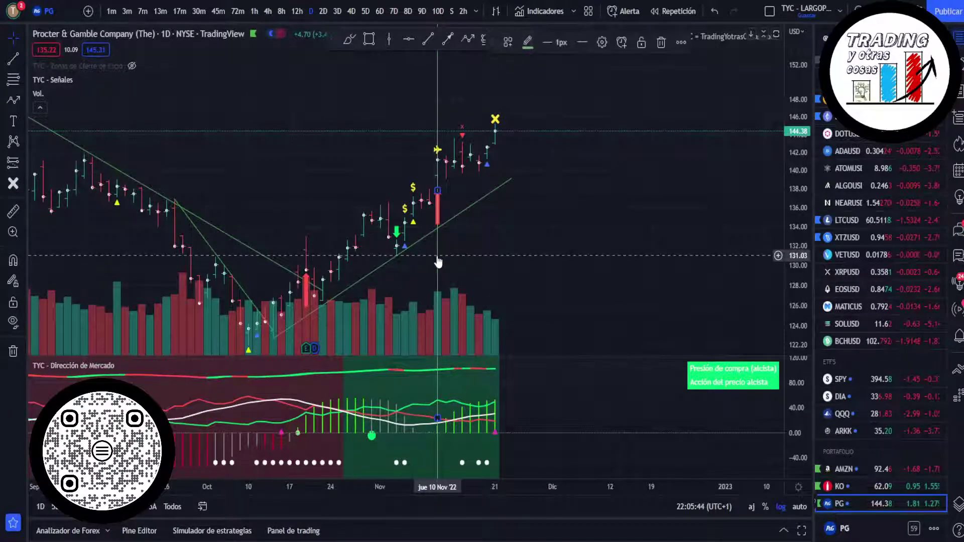
pyautogui.click(496, 246)
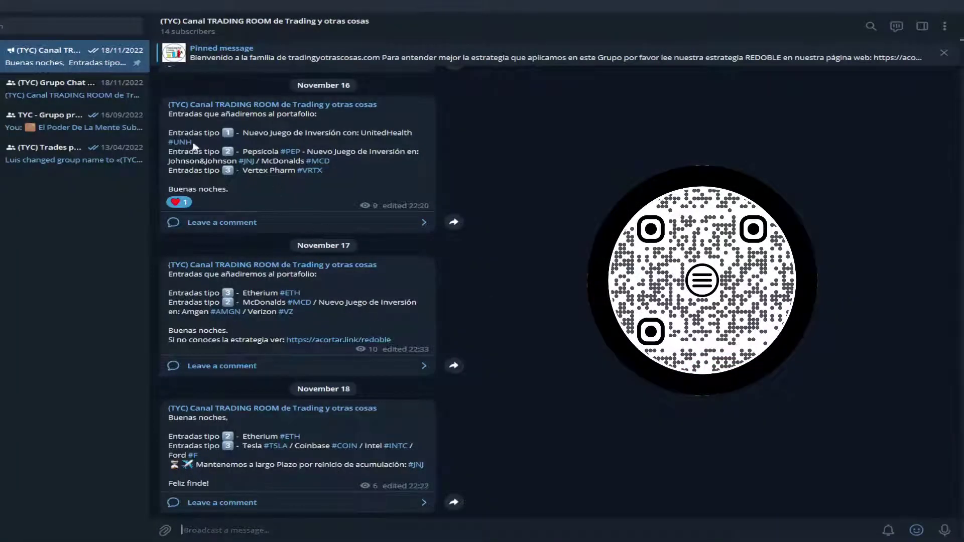
# Switch to the Telegram channel and copy the "Cerramos: #BIIB" sentence from the November 14 post into a new message draft
pyautogui.scroll(8, 232, 458)
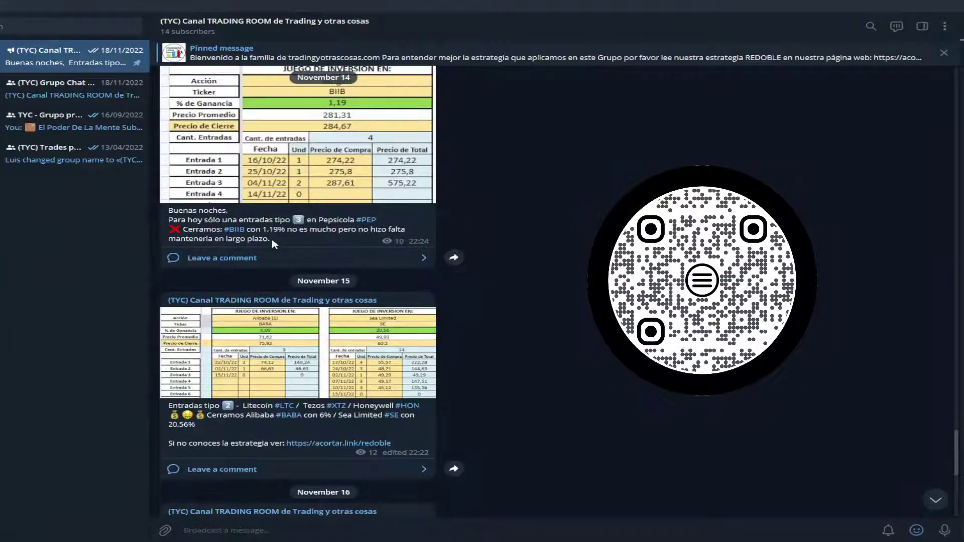
pyautogui.moveTo(271, 241); pyautogui.dragTo(170, 229)
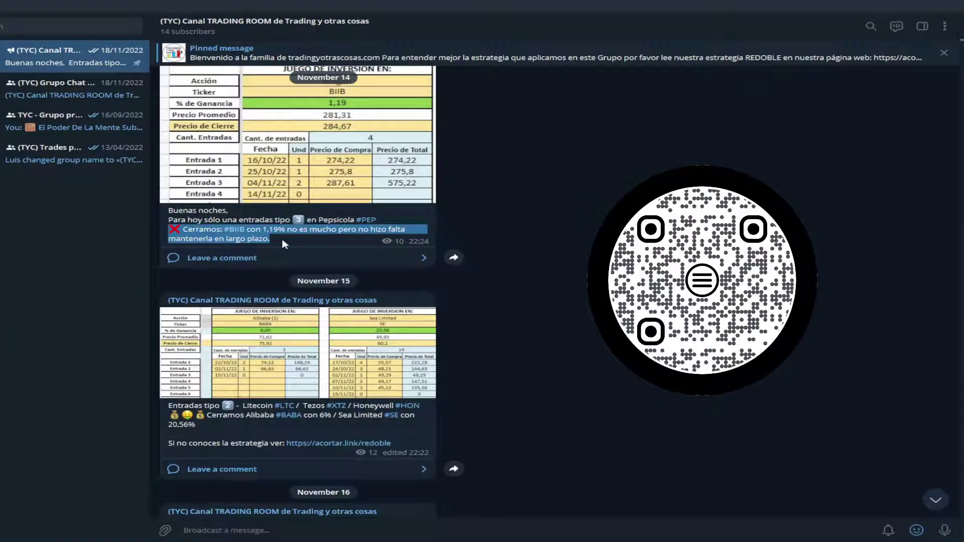
pyautogui.moveTo(284, 244); pyautogui.dragTo(170, 229)
pyautogui.hotkey('ctrl', 'c')
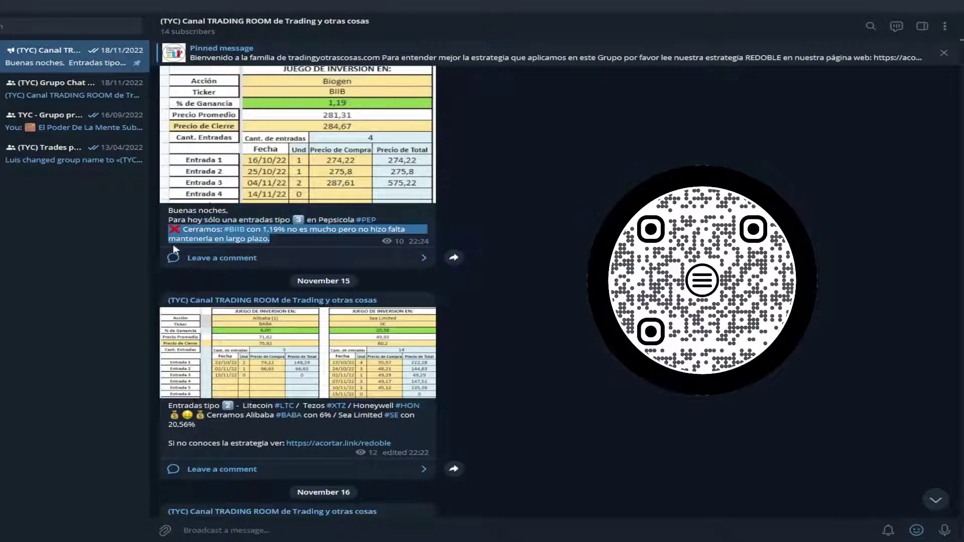
pyautogui.click(208, 534)
pyautogui.hotkey('ctrl', 'v')
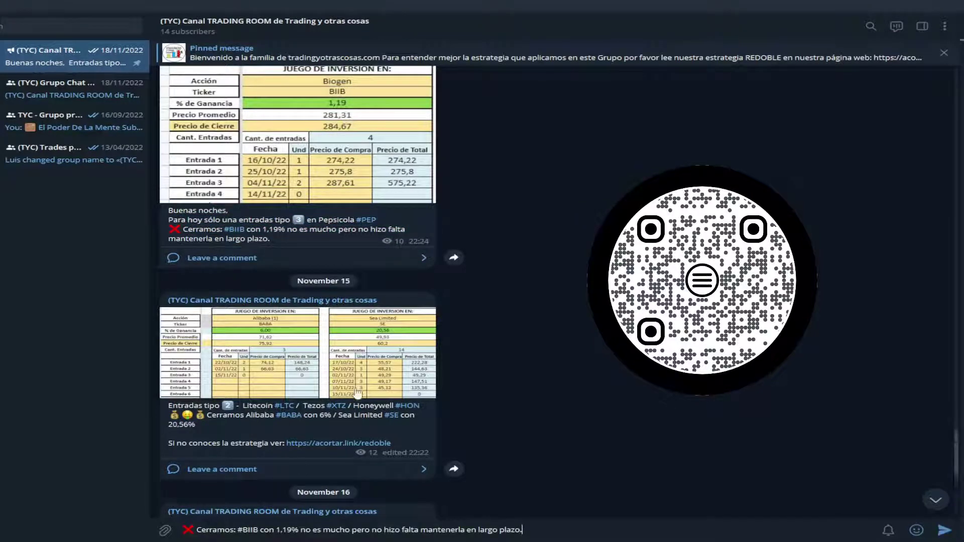
# Search the channel for the November 7 post and replace the draft's text after "Cerramos:" with its "Procter & Gamble #PG" wording
pyautogui.scroll(-3, 358, 391)
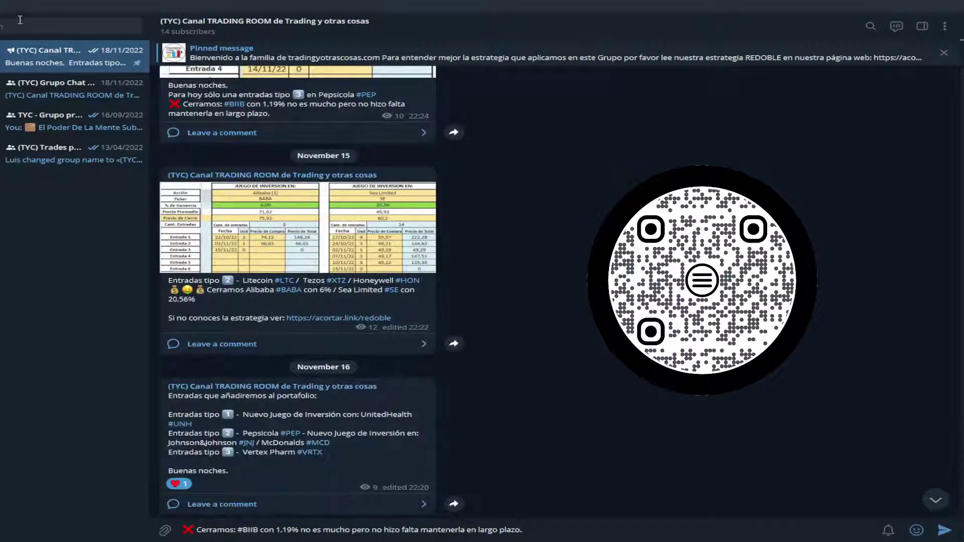
pyautogui.click(871, 27)
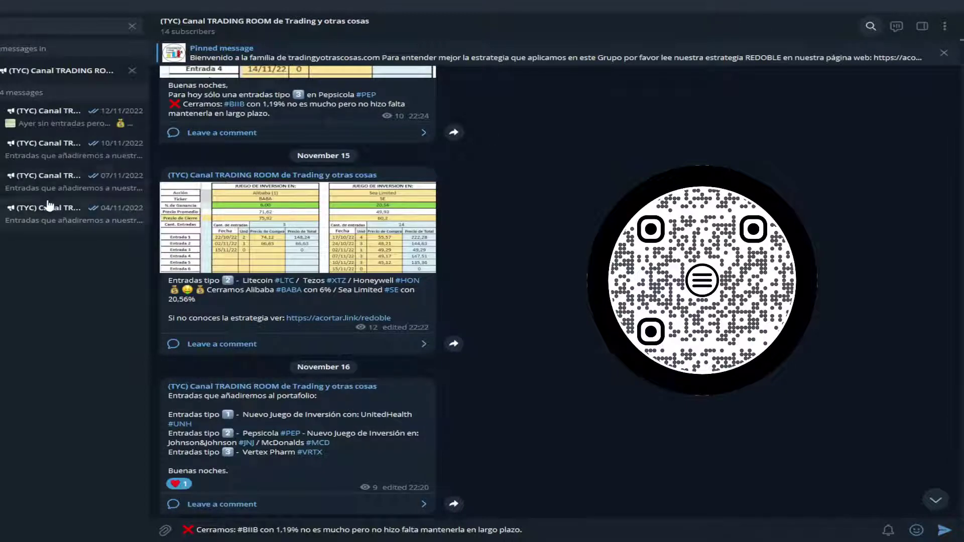
pyautogui.click(50, 181)
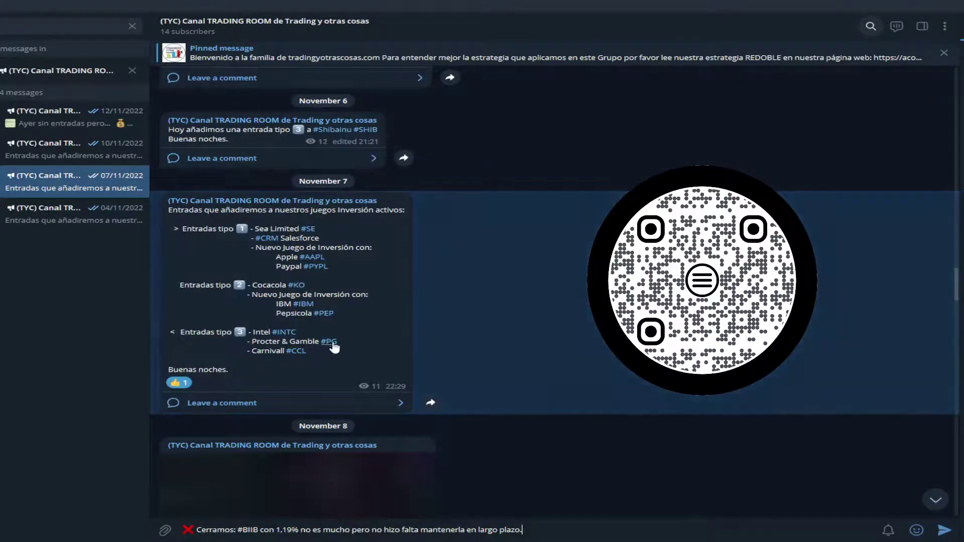
pyautogui.moveTo(342, 340); pyautogui.dragTo(261, 348)
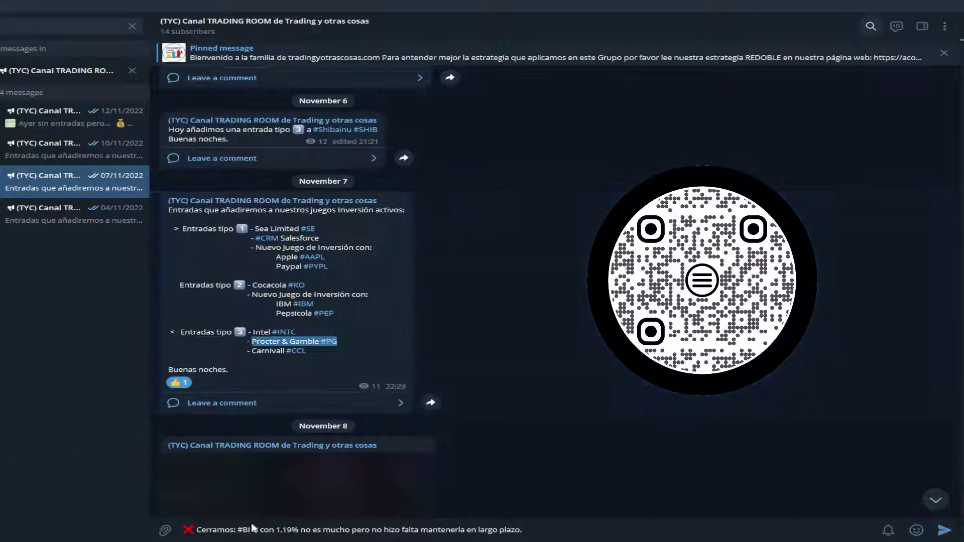
pyautogui.moveTo(242, 530); pyautogui.dragTo(559, 532)
pyautogui.write('Procter & Gamble #PG')
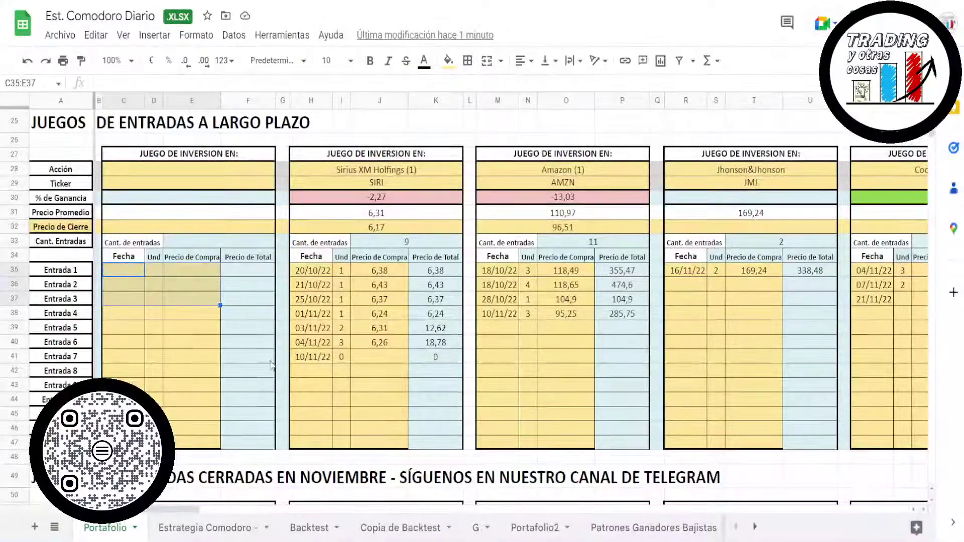
# Switch to the Google Sheets portfolio and look up the Procter & Gamble block in the November closed entries
pyautogui.scroll(-8, 266, 372)
pyautogui.moveTo(168, 510); pyautogui.dragTo(411, 523)
pyautogui.moveTo(243, 509); pyautogui.dragTo(561, 510)
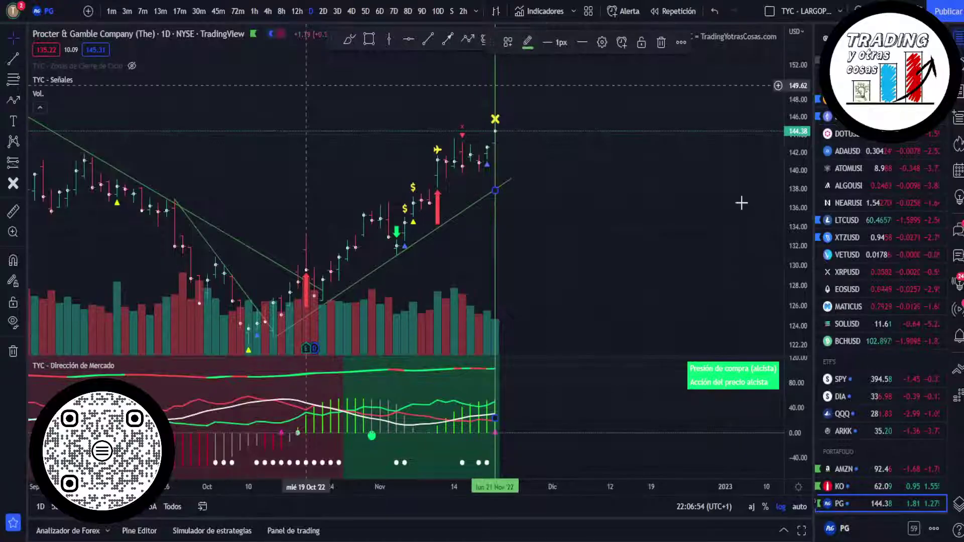
# Switch to TradingView, open the Sirius XM chart and move its vertical line to 18 Nov '22
pyautogui.press('Down')
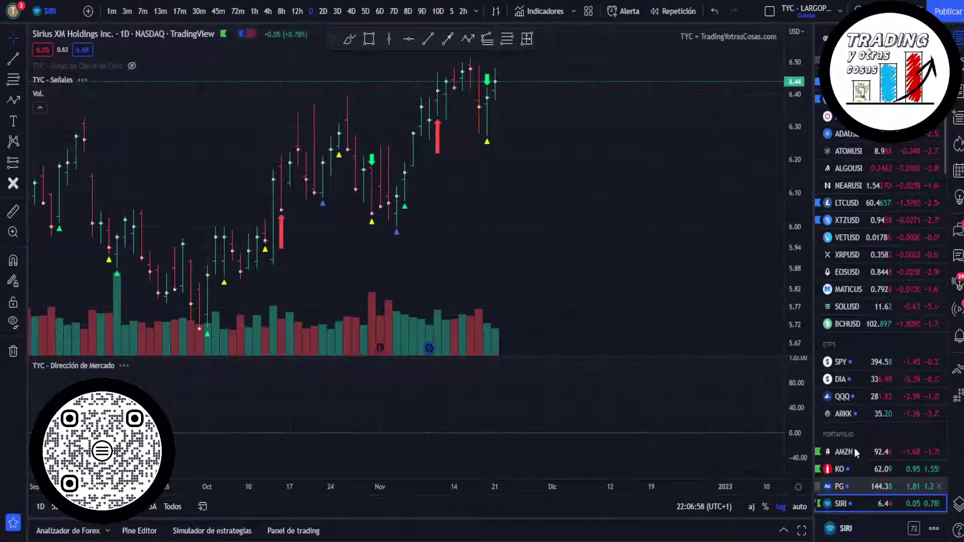
pyautogui.scroll(-2, 854, 448)
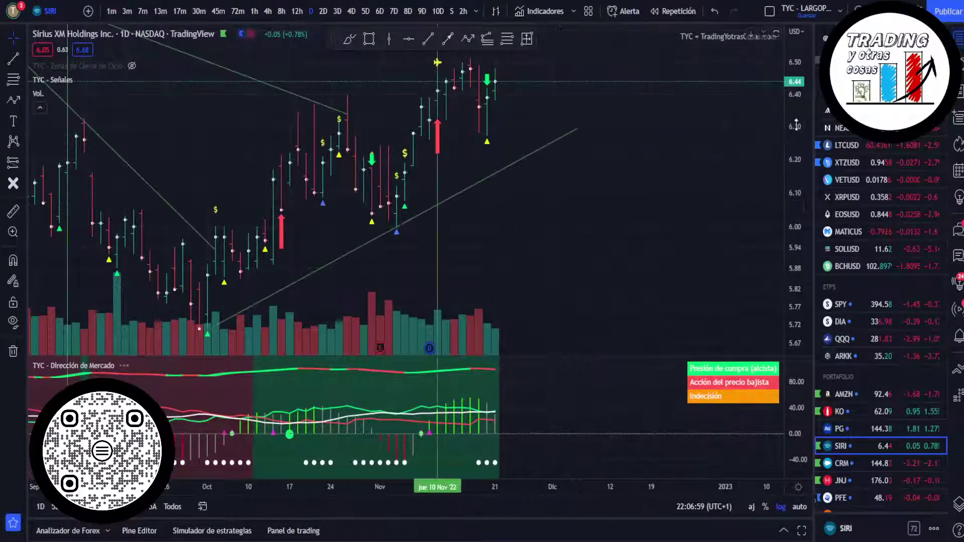
pyautogui.moveTo(651, 208); pyautogui.dragTo(637, 224)
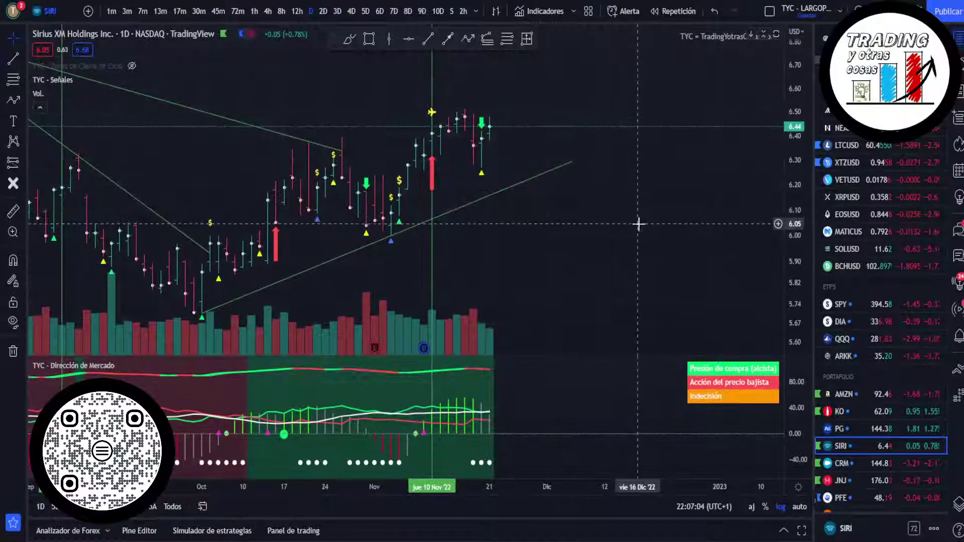
pyautogui.moveTo(432, 252); pyautogui.dragTo(481, 248)
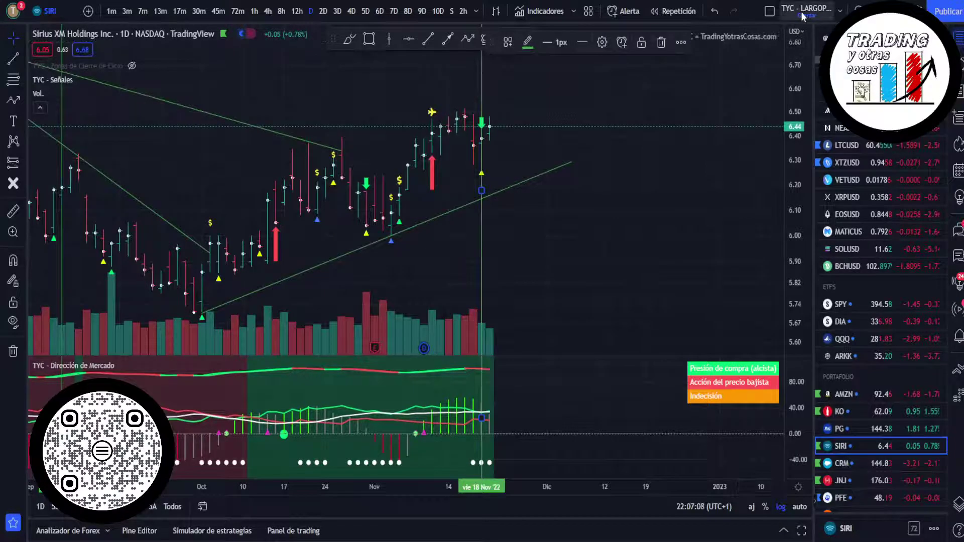
# Open the Salesforce chart and move its vertical line to 17 Nov '22
pyautogui.press('Down')
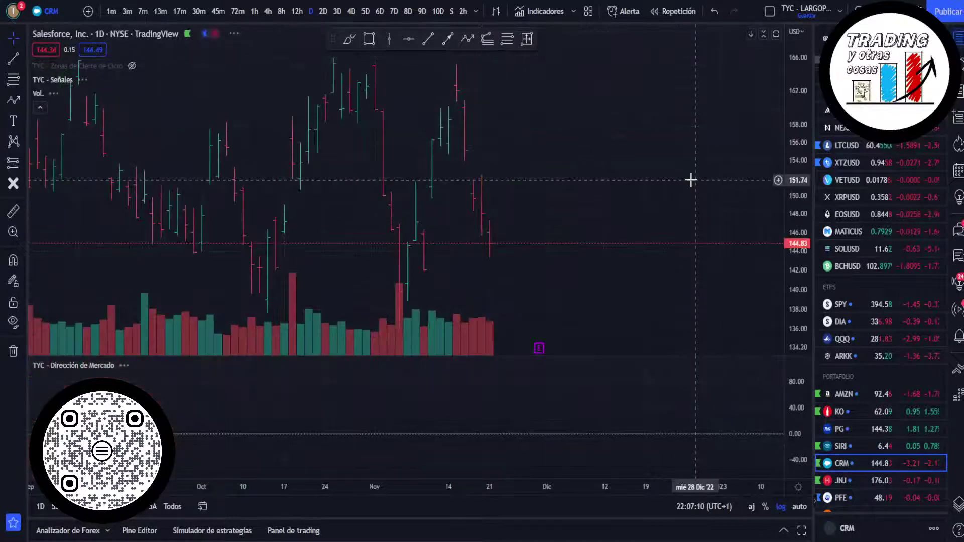
pyautogui.moveTo(801, 101); pyautogui.dragTo(800, 130)
pyautogui.moveTo(441, 259); pyautogui.dragTo(473, 254)
pyautogui.click(637, 99)
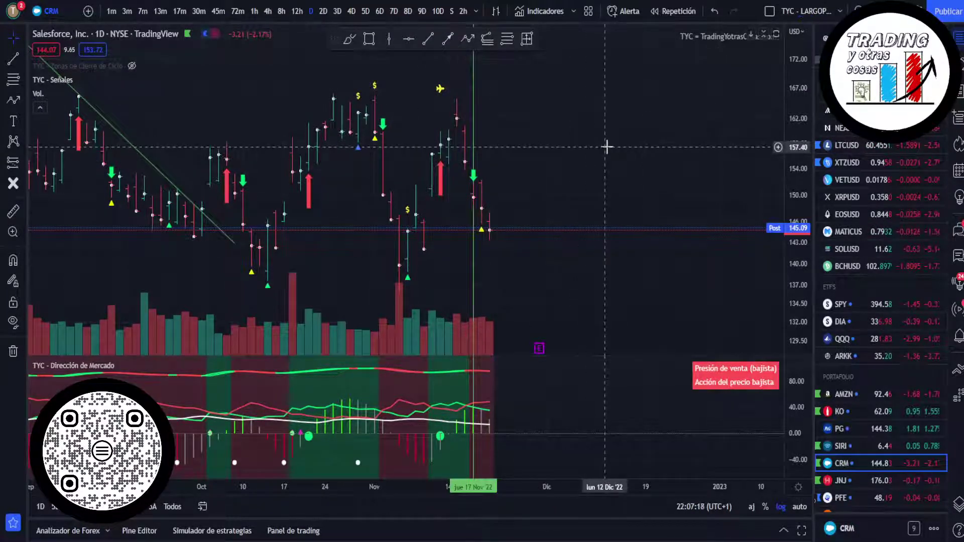
# Open the Johnson & Johnson chart and move its vertical line to the latest bar, 21 Nov '22
pyautogui.press('Down')
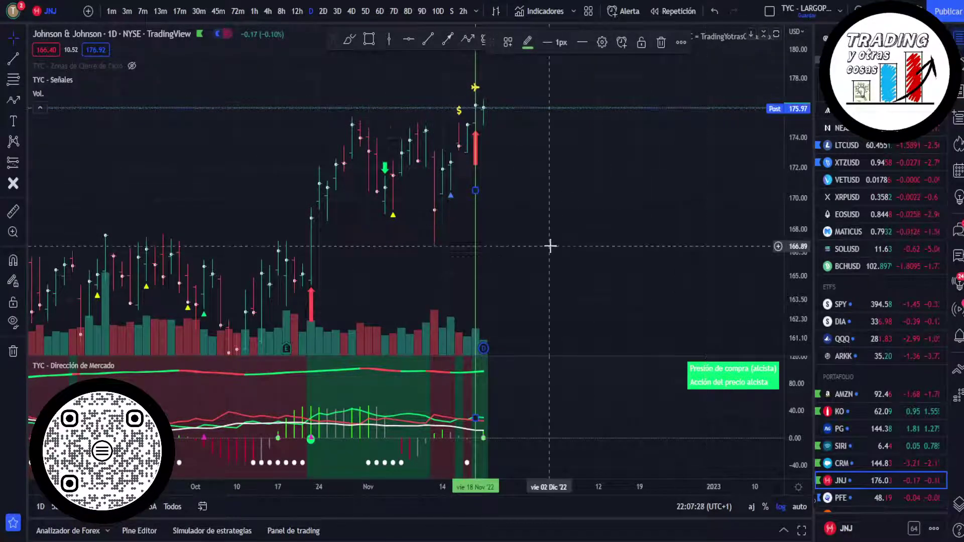
pyautogui.click(476, 248)
pyautogui.moveTo(449, 265); pyautogui.dragTo(455, 261)
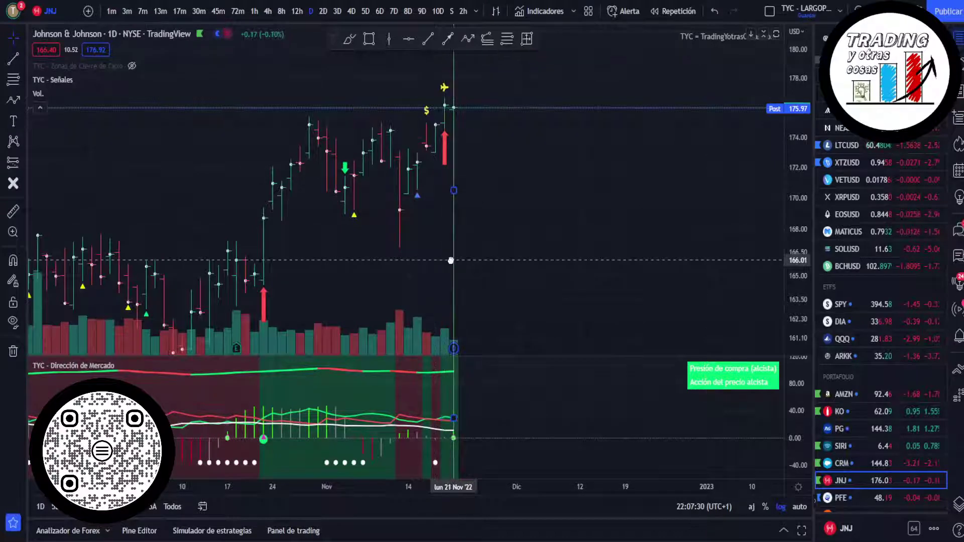
pyautogui.click(520, 233)
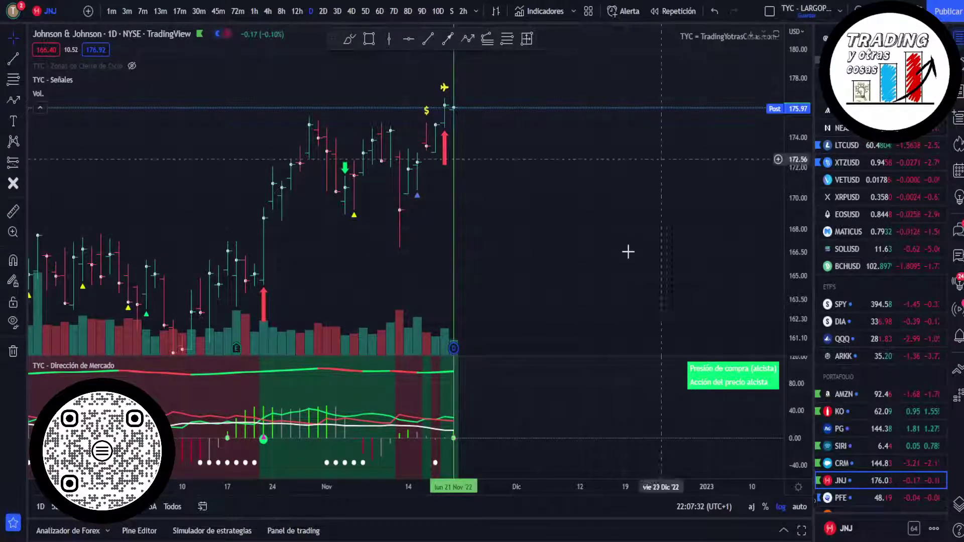
# Open the Pfizer chart and place a dollar icon above the latest bar, 21 Nov '22
pyautogui.press('Down')
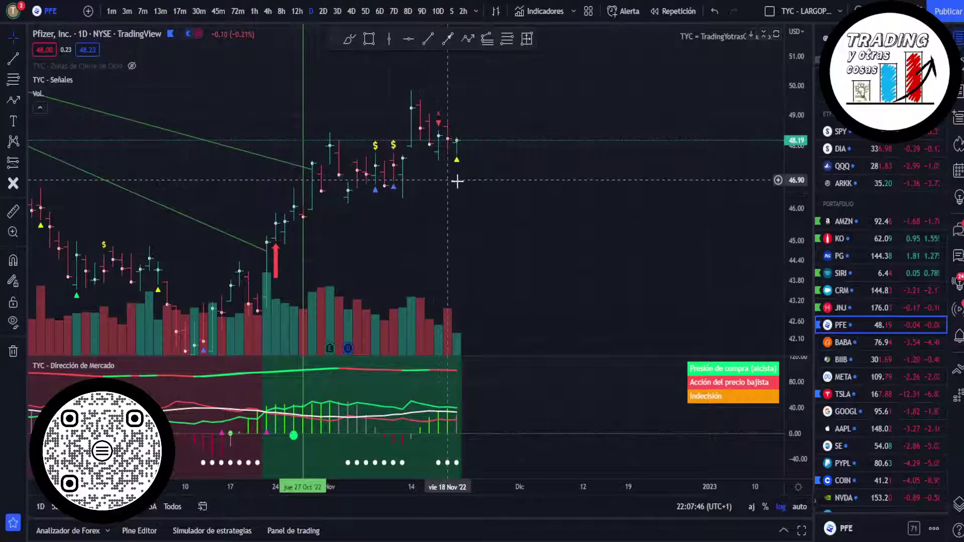
pyautogui.click(23, 119)
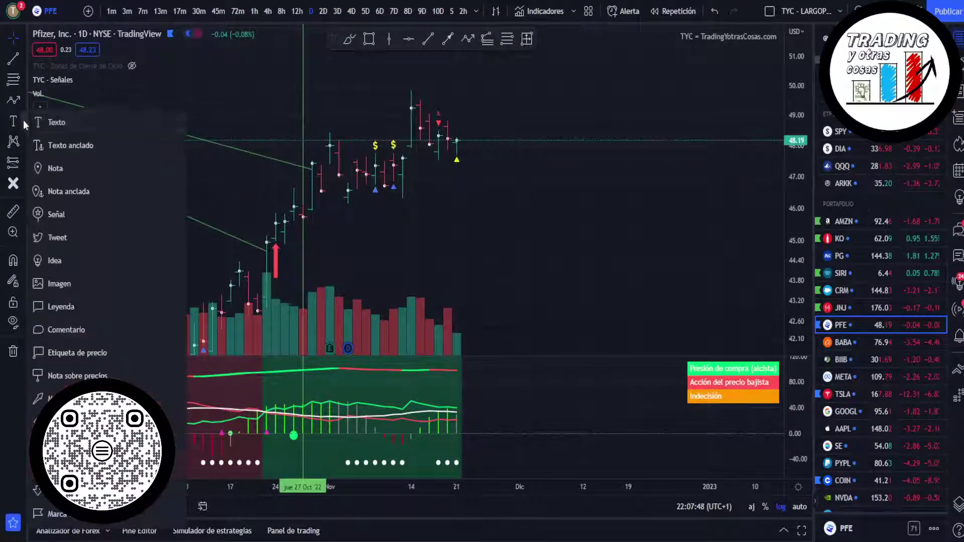
pyautogui.click(23, 183)
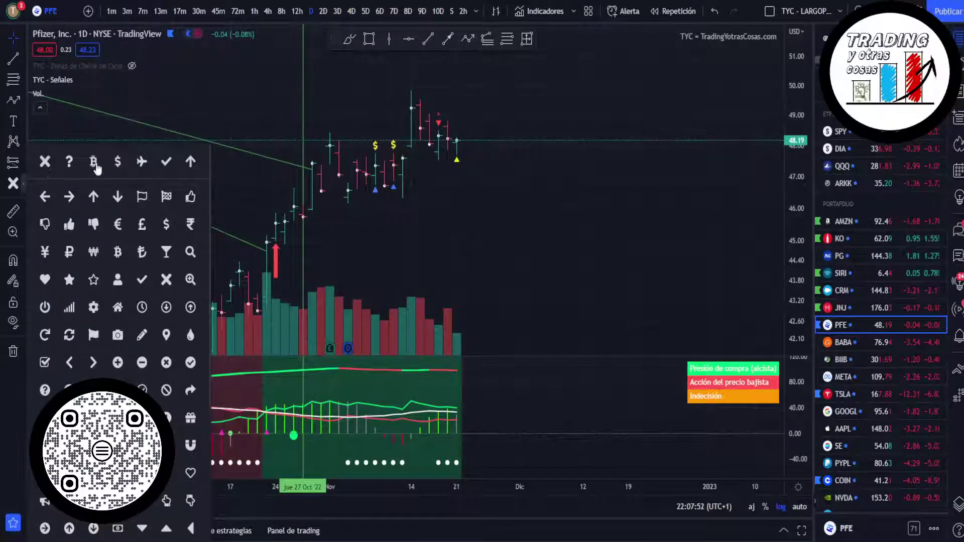
pyautogui.click(120, 161)
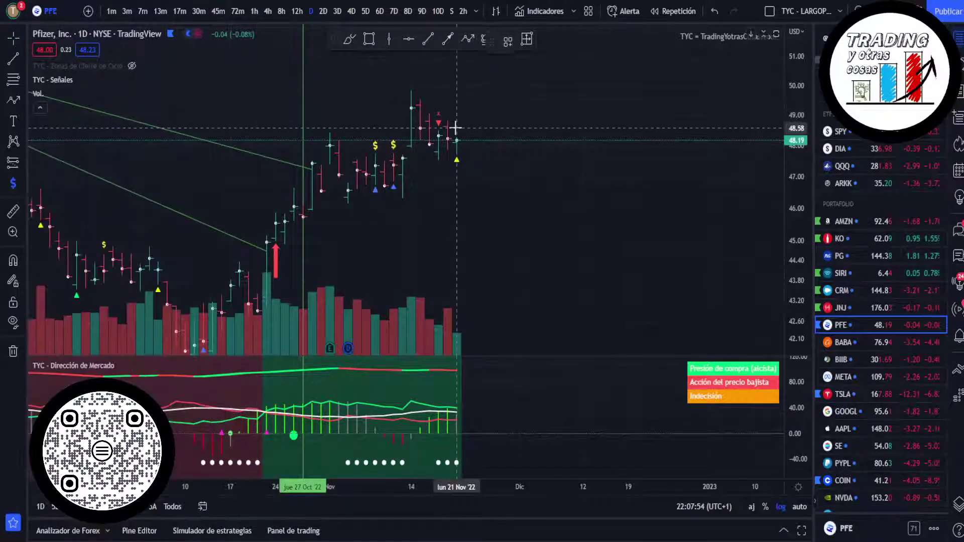
pyautogui.click(456, 128)
pyautogui.click(492, 179)
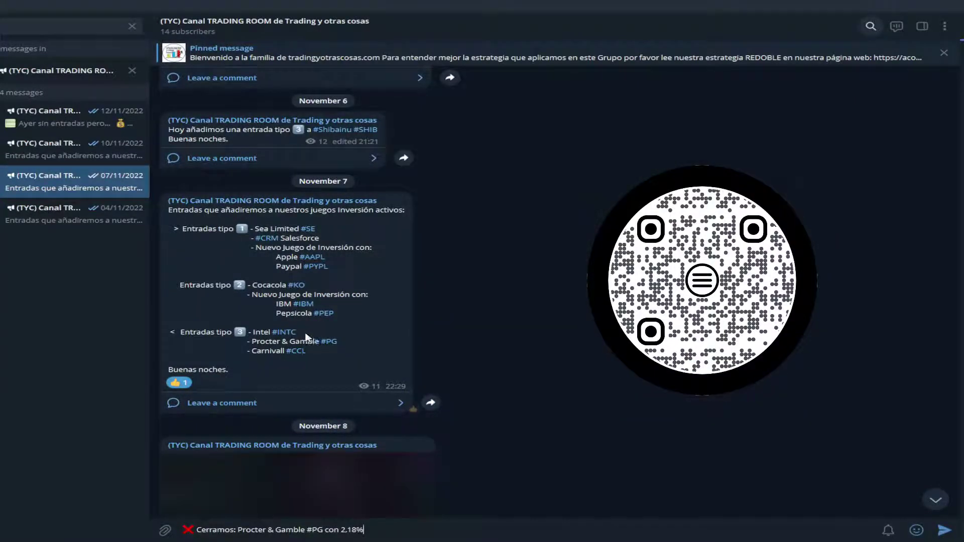
# Switch to the Telegram draft and add the November 7 post's line "Entradas tipo 3 - Intel #INTC" above the "Cerramos" line
pyautogui.moveTo(307, 336); pyautogui.dragTo(198, 340)
pyautogui.click(397, 528)
pyautogui.press('Home')
pyautogui.hotkey('shift', 'Return')
pyautogui.write('Entradas tipo 3 - Intel #INTC')
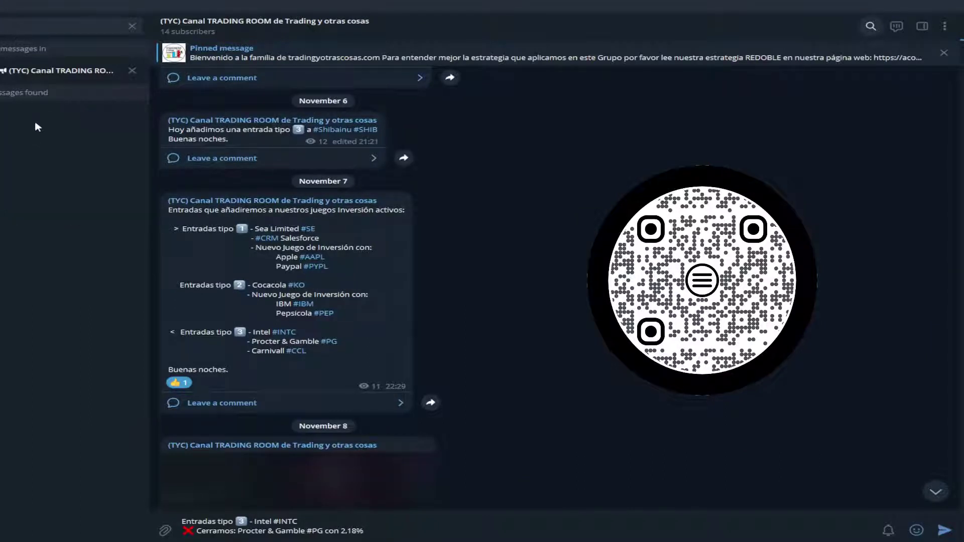
# Find the 27/09/2022 channel post and replace "Intel #INTC" in the draft with its "Pfizer - #PFE" entry
pyautogui.click(51, 181)
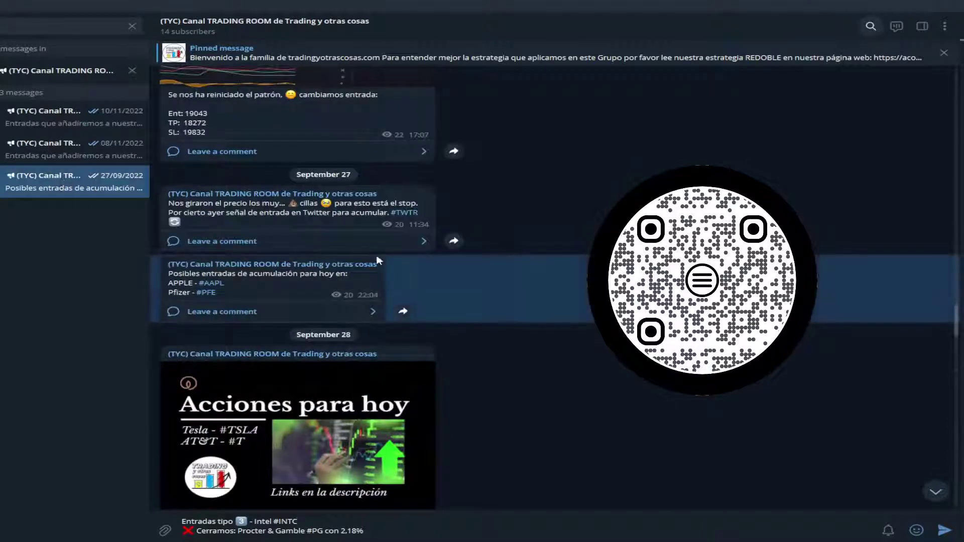
pyautogui.moveTo(226, 297); pyautogui.dragTo(174, 298)
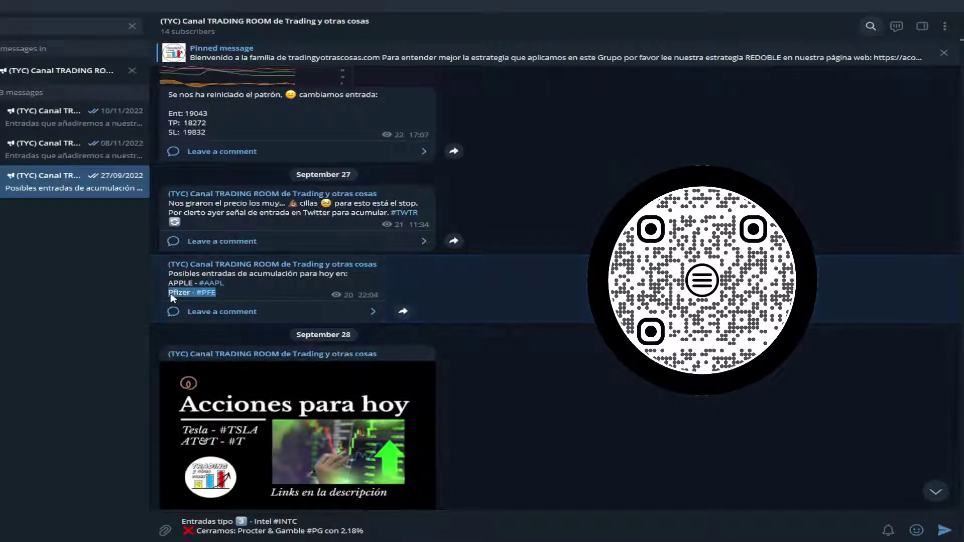
pyautogui.moveTo(312, 518); pyautogui.dragTo(261, 521)
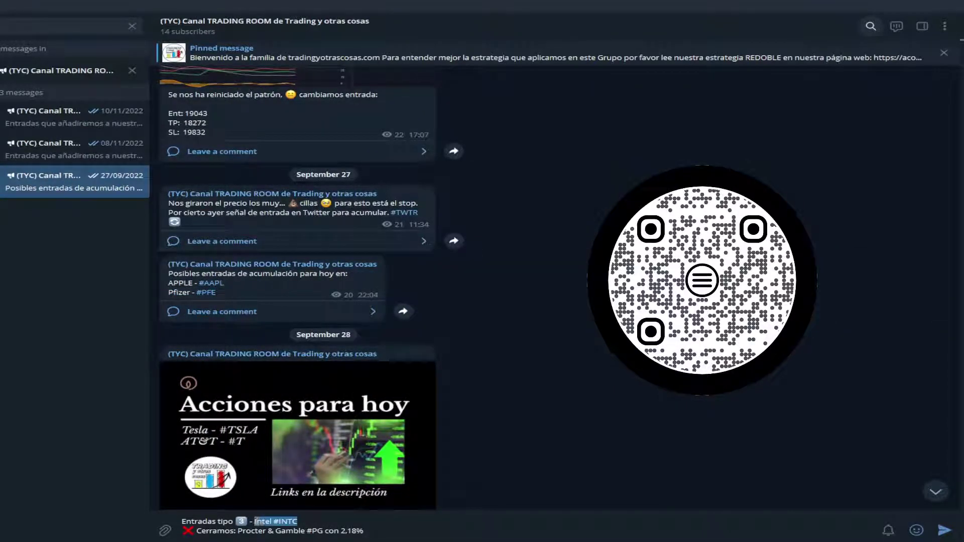
pyautogui.write('Pfizer - #PFE')
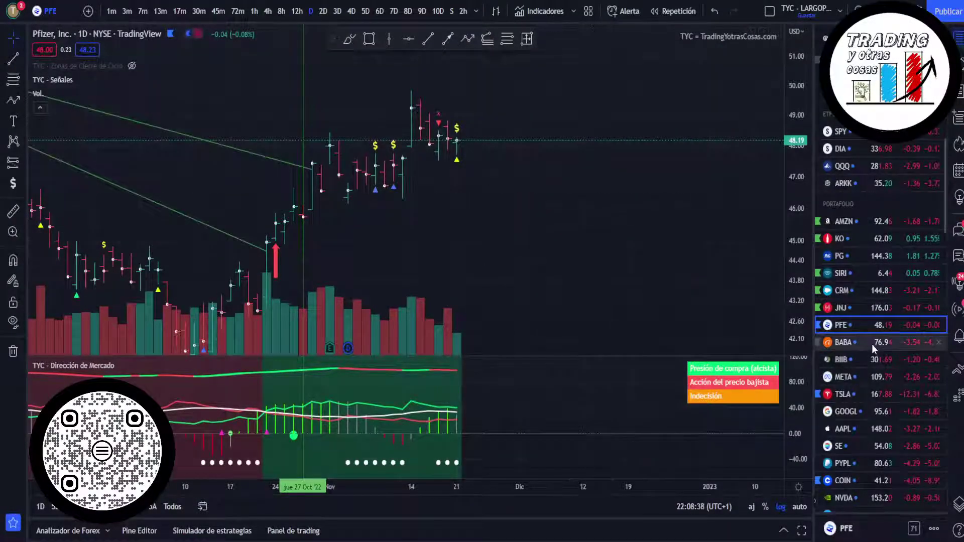
# Review the Alibaba, Biogen and Meta daily charts in turn, examining recent bars and signals
pyautogui.click(872, 344)
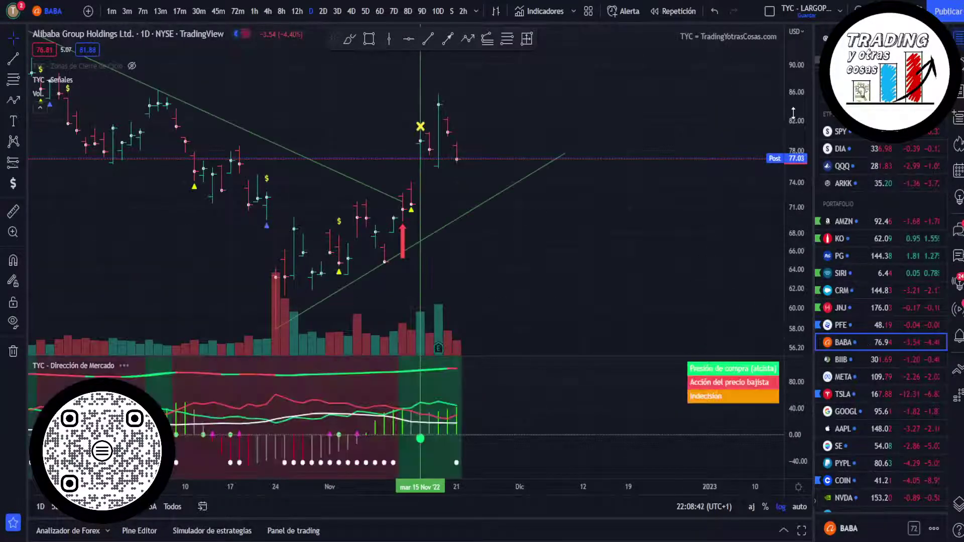
pyautogui.moveTo(793, 145); pyautogui.dragTo(793, 154)
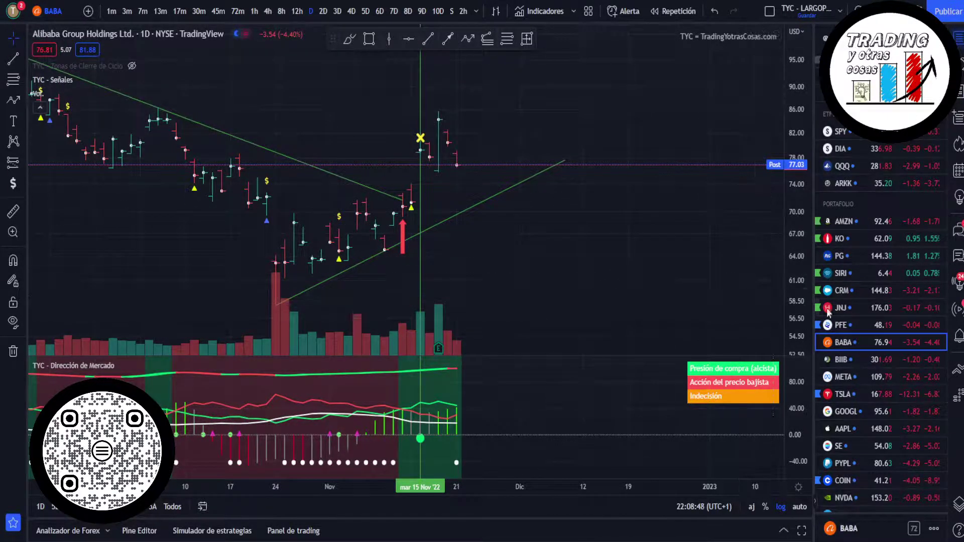
pyautogui.click(870, 357)
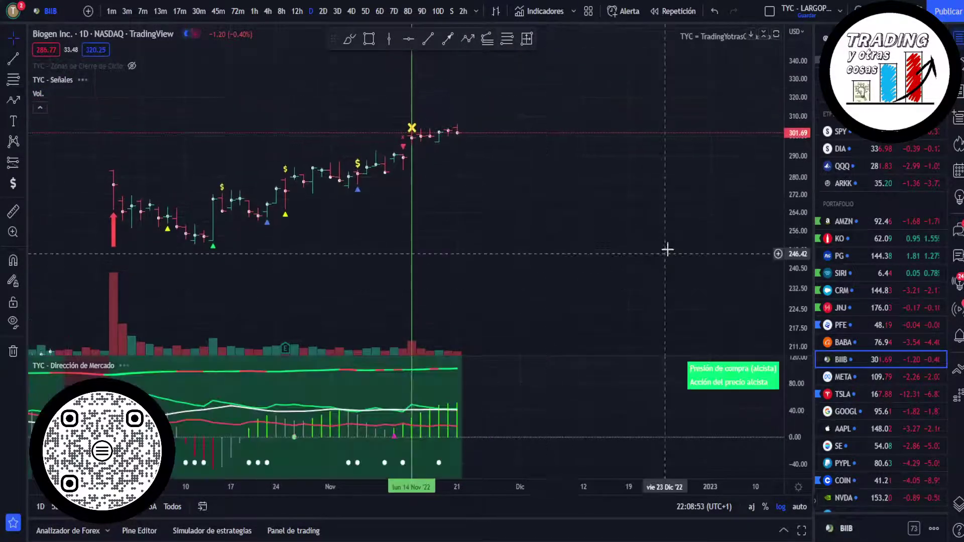
pyautogui.press('Down')
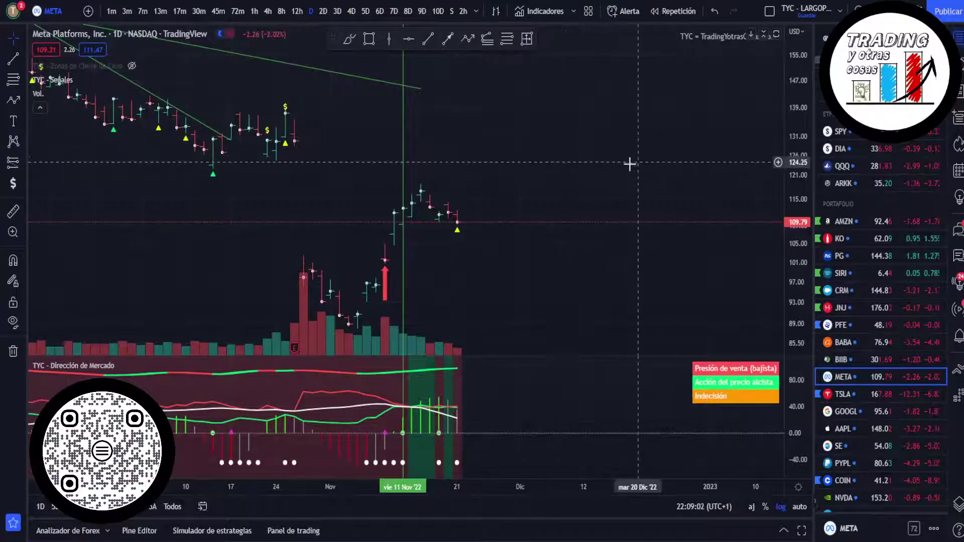
pyautogui.scroll(-3, 591, 159)
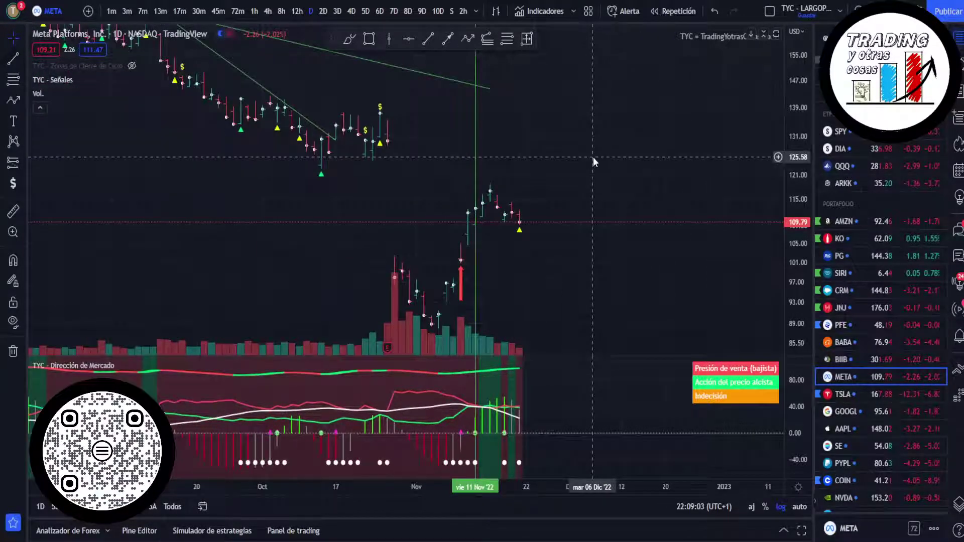
# Open the Tesla chart and check the latest bar against the "TYC - Zonas de Cierre de Ciclo" levels, hiding the indicator when done
pyautogui.press('Down')
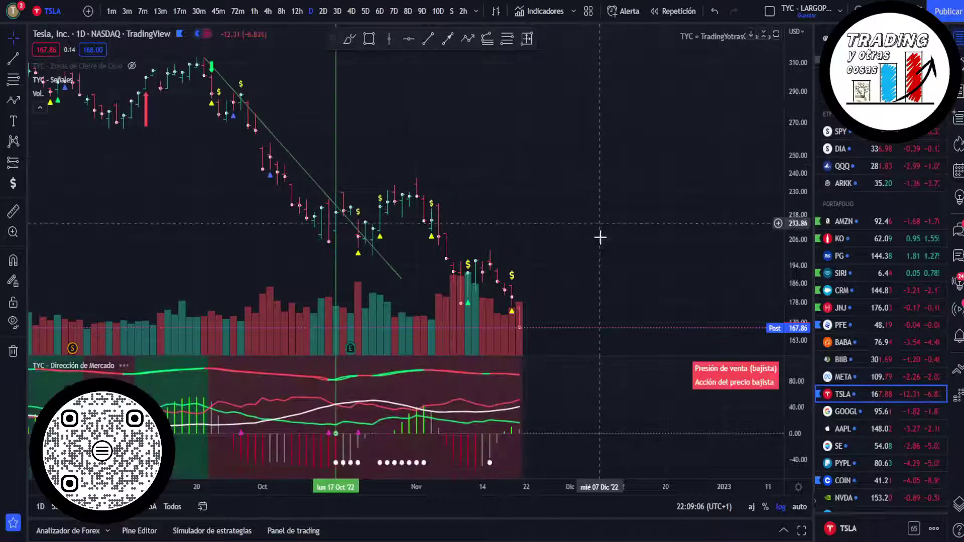
pyautogui.moveTo(583, 204); pyautogui.dragTo(573, 169)
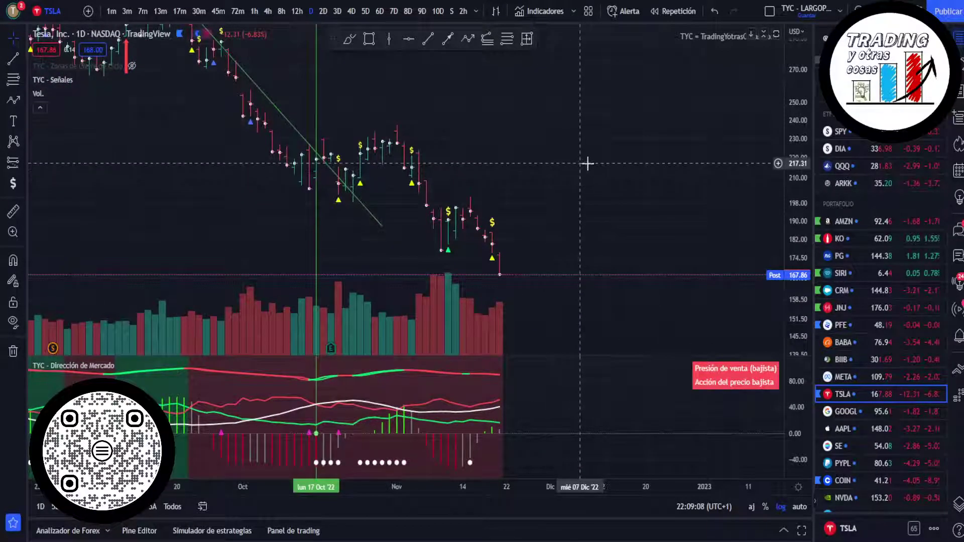
pyautogui.click(133, 66)
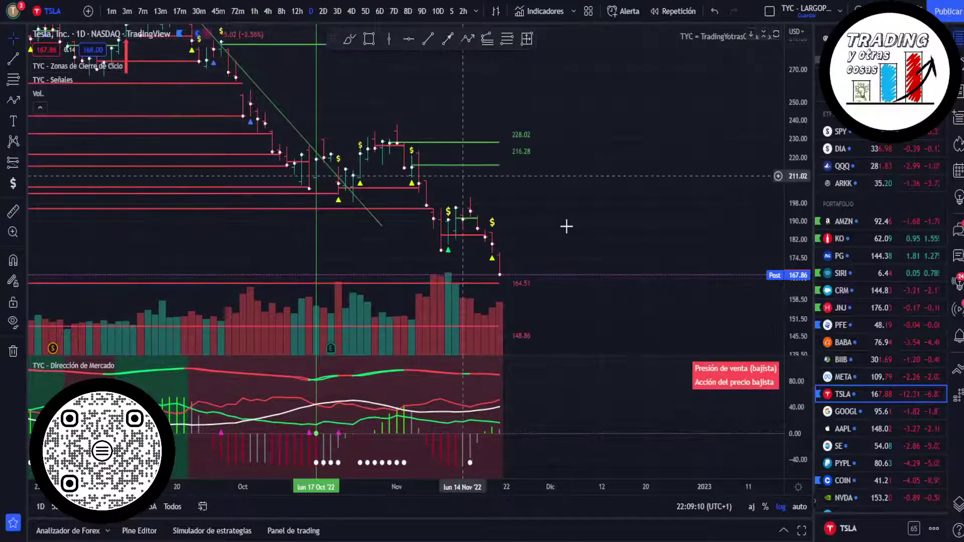
pyautogui.moveTo(505, 291); pyautogui.dragTo(494, 262)
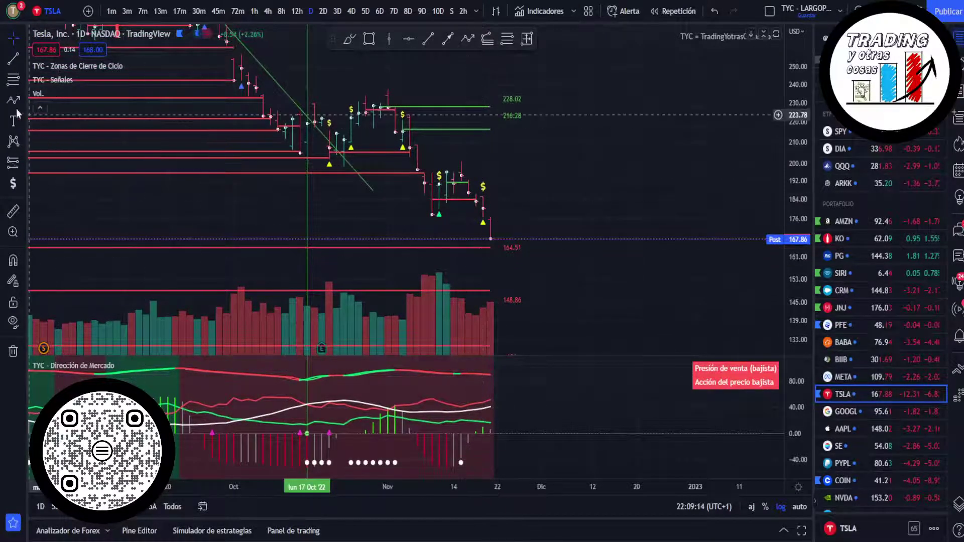
pyautogui.click(132, 65)
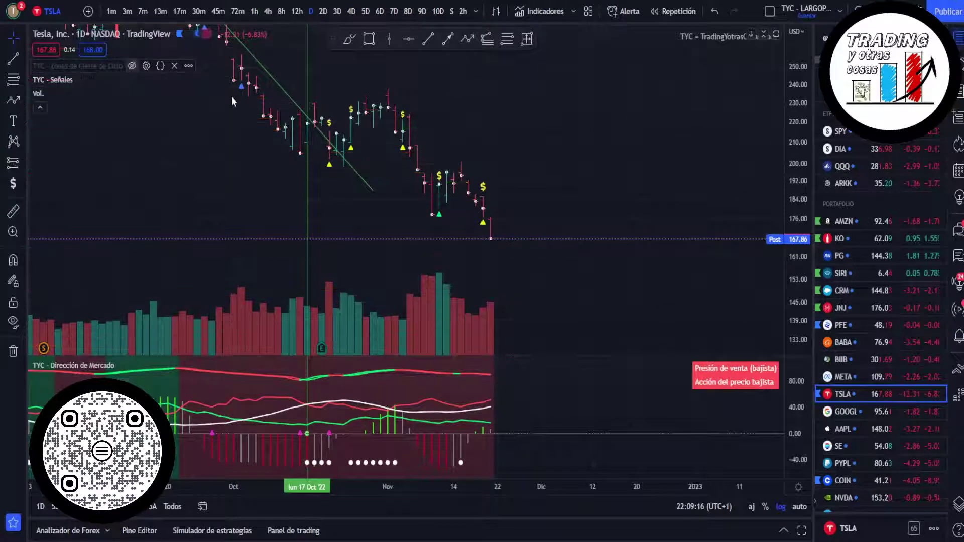
pyautogui.scroll(-1, 671, 165)
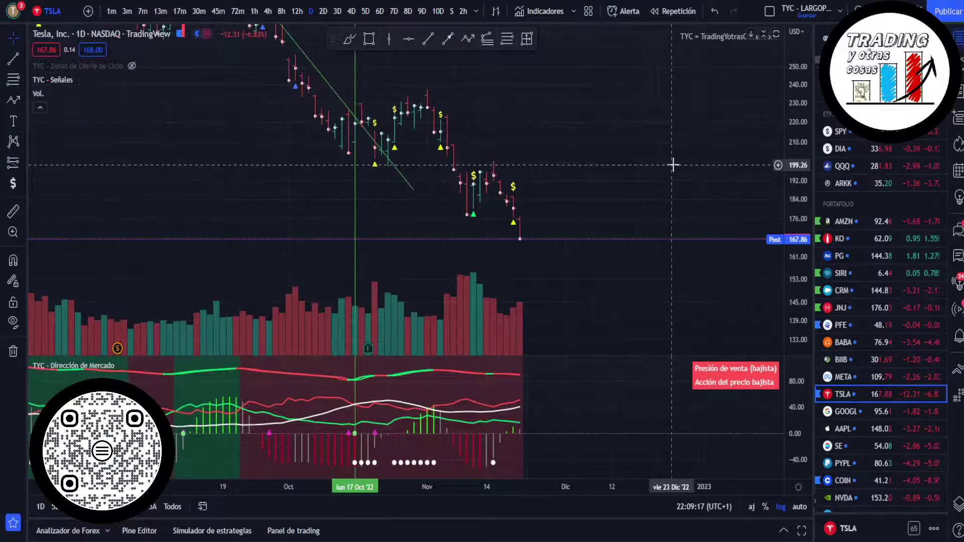
# Go through the Alphabet and Apple charts and hide the volume indicator on the Apple chart
pyautogui.press('Down')
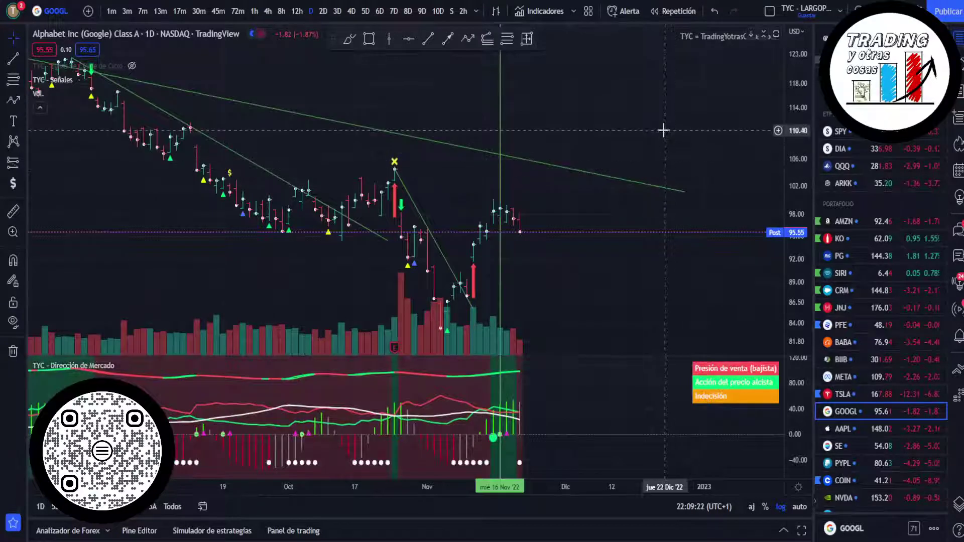
pyautogui.press('Down')
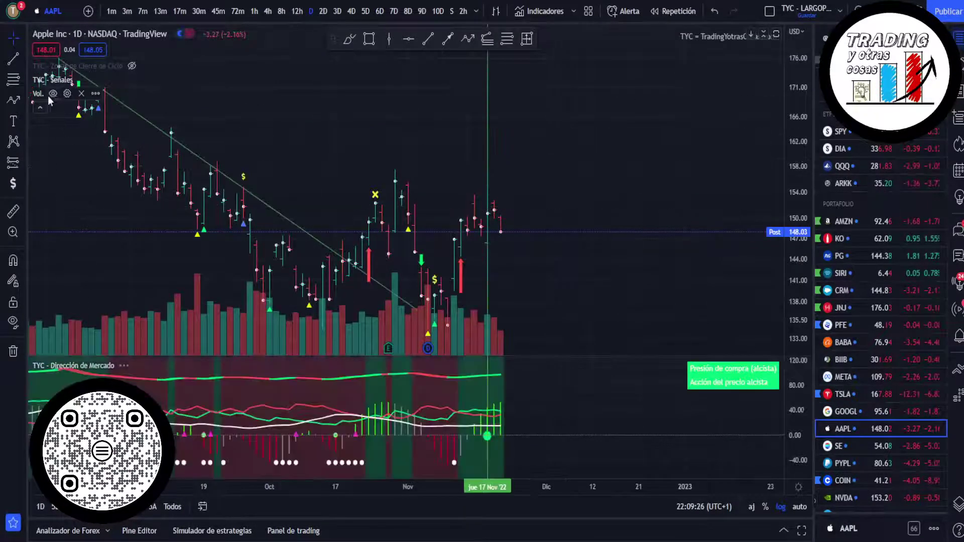
pyautogui.click(51, 93)
pyautogui.moveTo(566, 281); pyautogui.dragTo(577, 256)
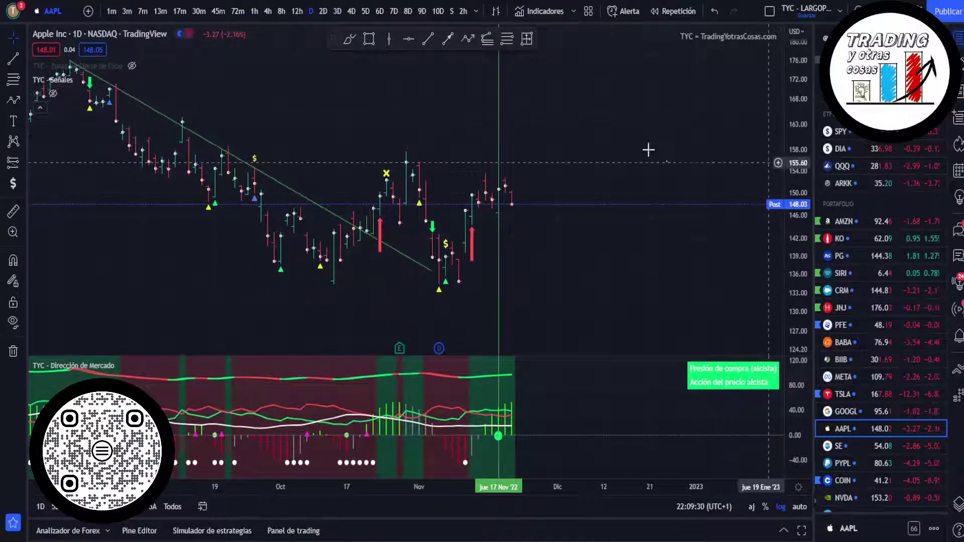
# Review the Sea Limited chart and move the PayPal chart's vertical line to the latest bar, 21 Nov '22
pyautogui.press('Down')
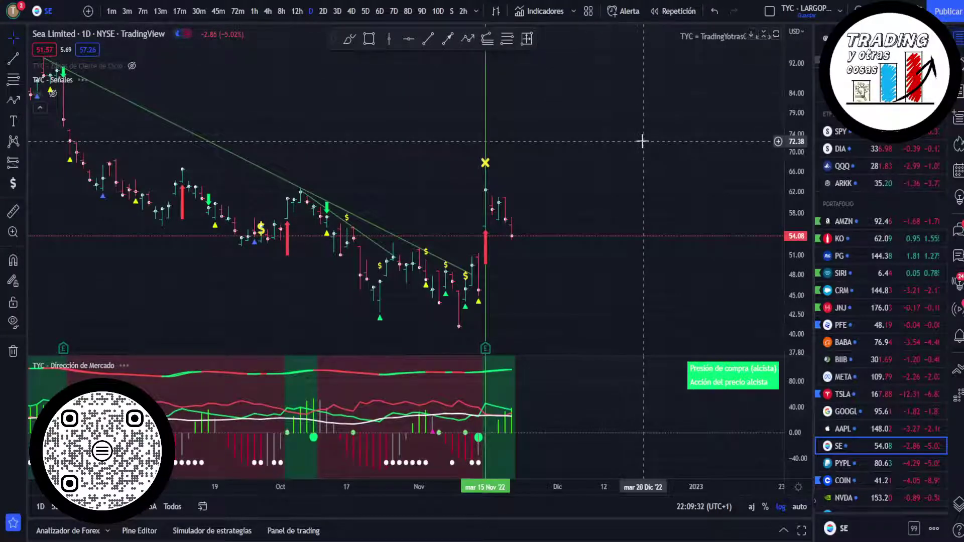
pyautogui.press('Down')
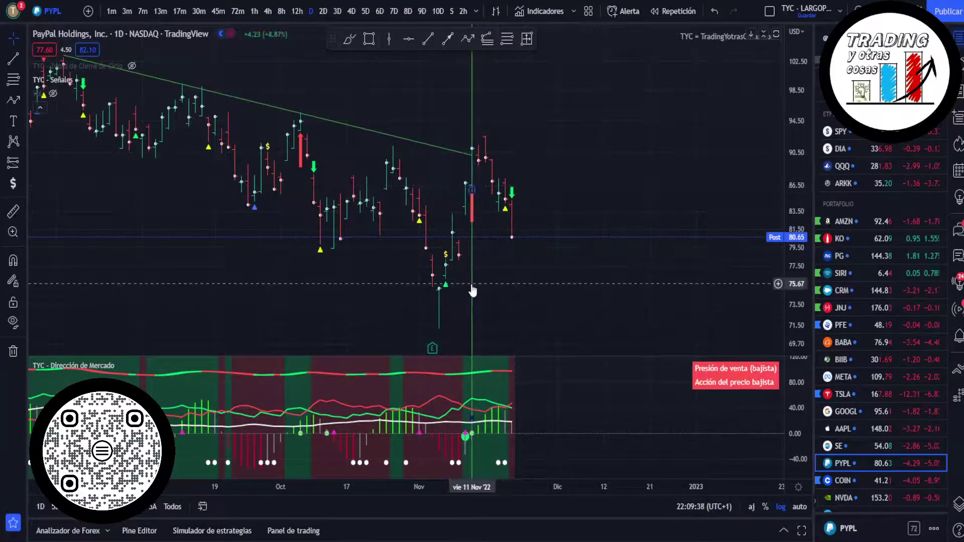
pyautogui.moveTo(472, 291); pyautogui.dragTo(512, 286)
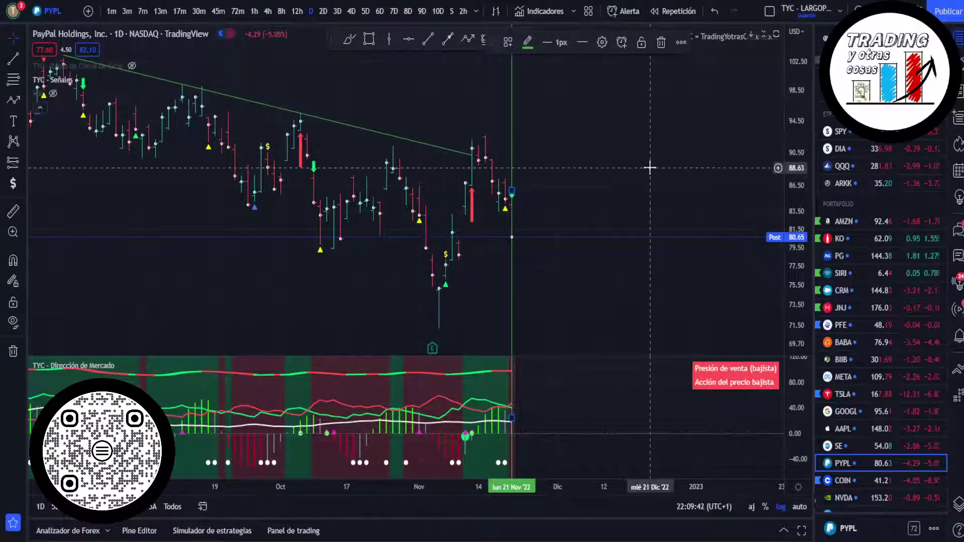
# Open the Coinbase chart and check its price against the temporarily shown "TYC - Zonas de Cierre de Ciclo" levels
pyautogui.press('Down')
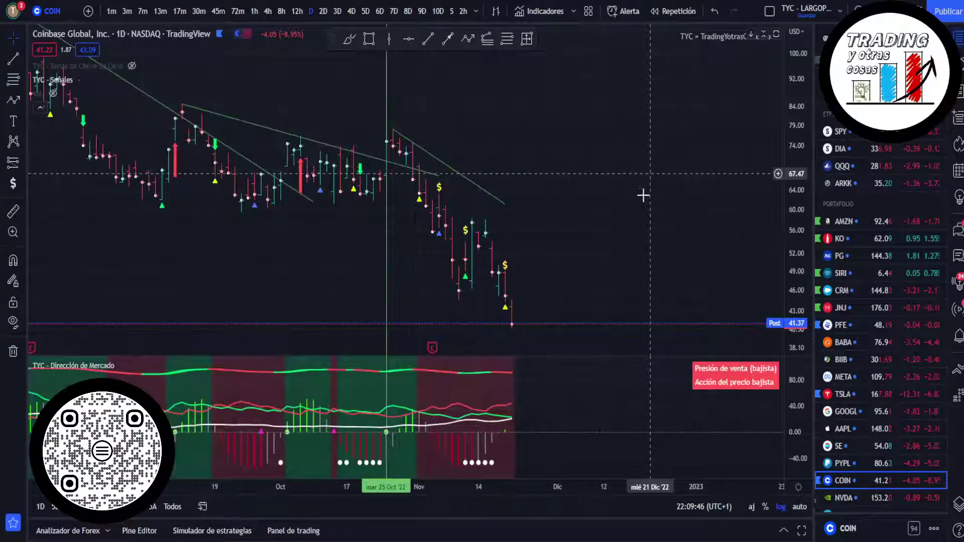
pyautogui.click(133, 67)
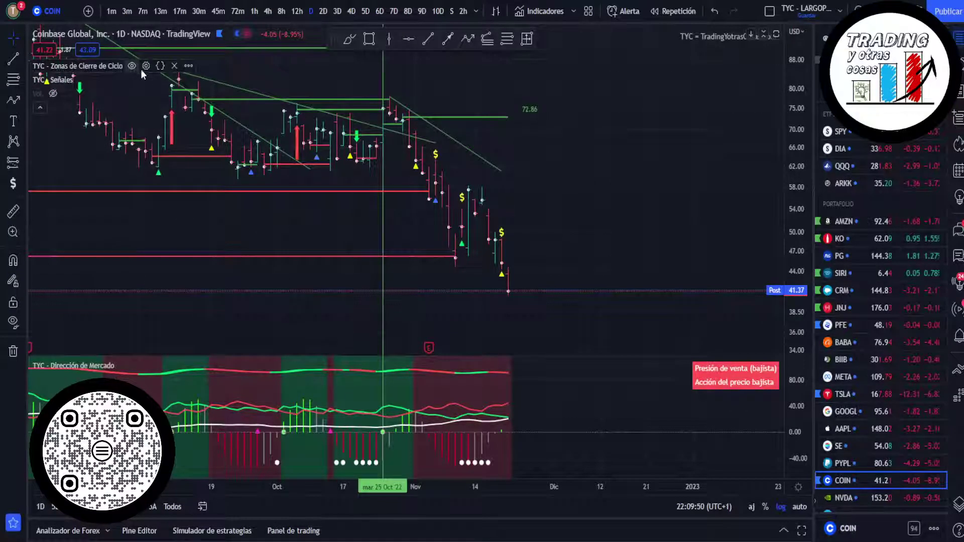
pyautogui.moveTo(795, 153); pyautogui.dragTo(795, 176)
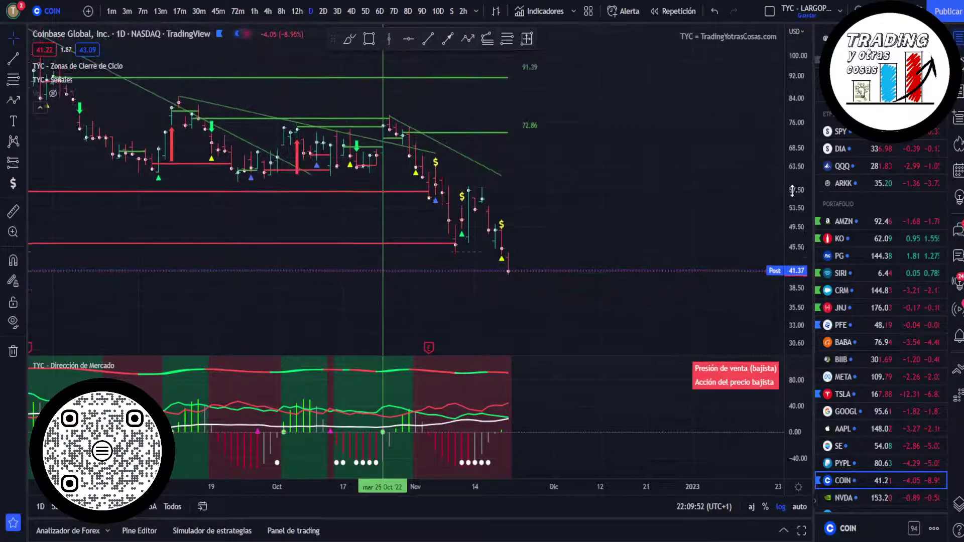
pyautogui.click(130, 65)
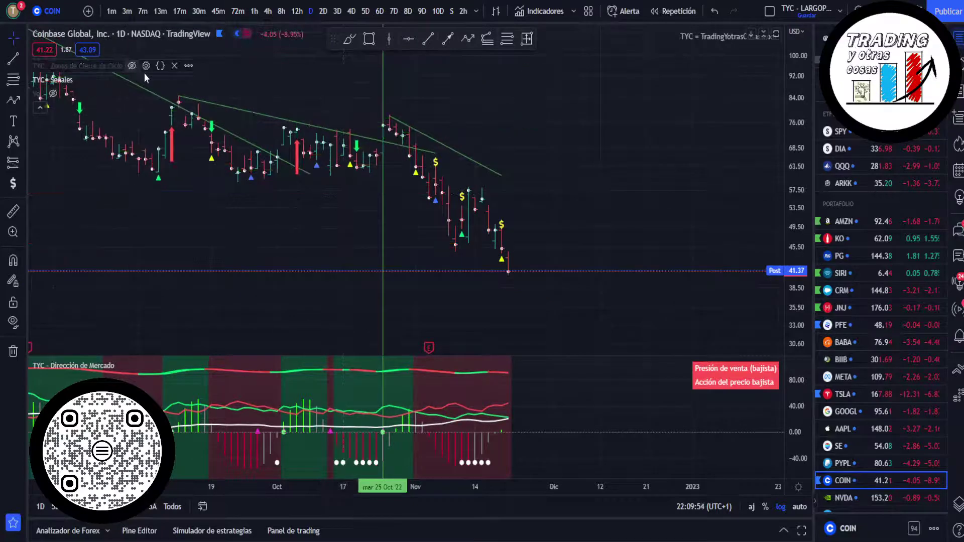
# Move the NVIDIA chart's vertical line to 21 Nov '22 and briefly check its cycle-closing zones
pyautogui.press('Down')
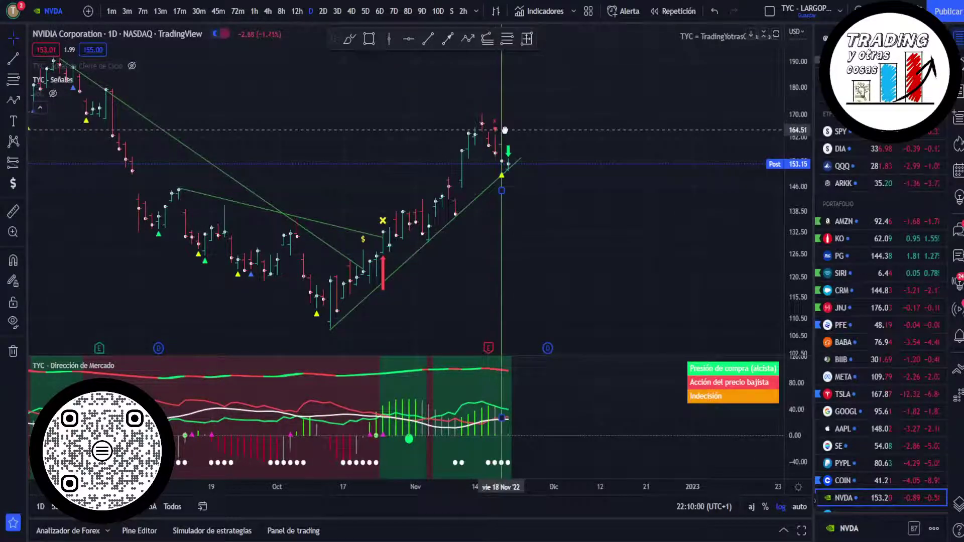
pyautogui.click(507, 189)
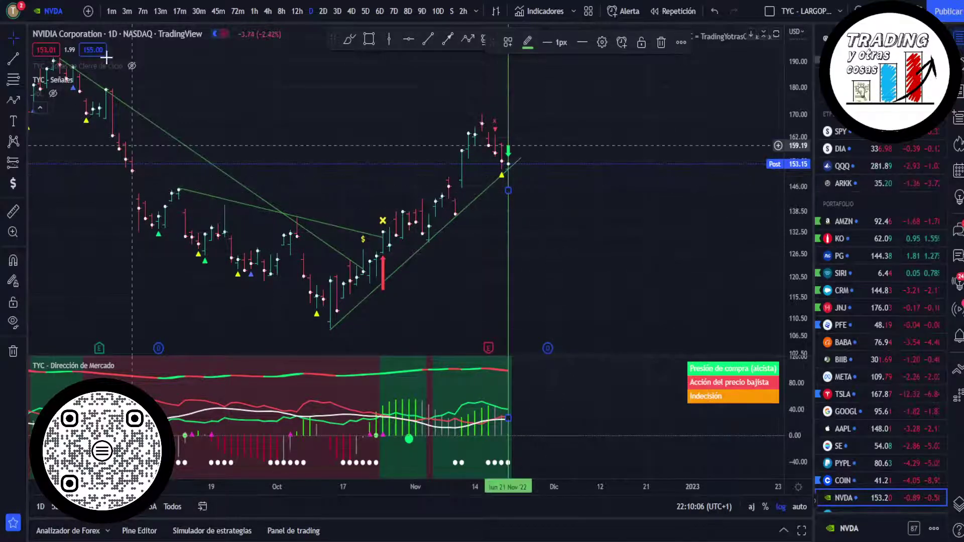
pyautogui.click(132, 66)
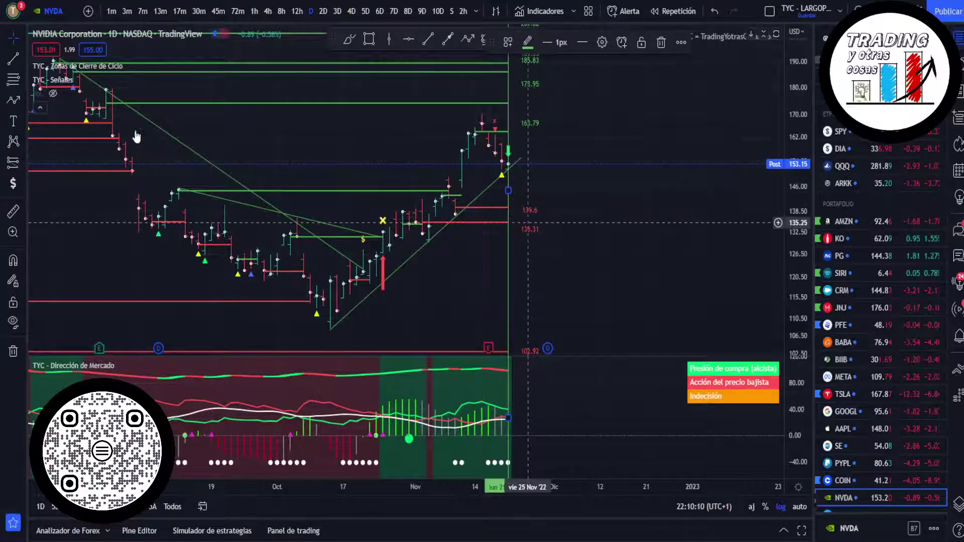
pyautogui.click(131, 65)
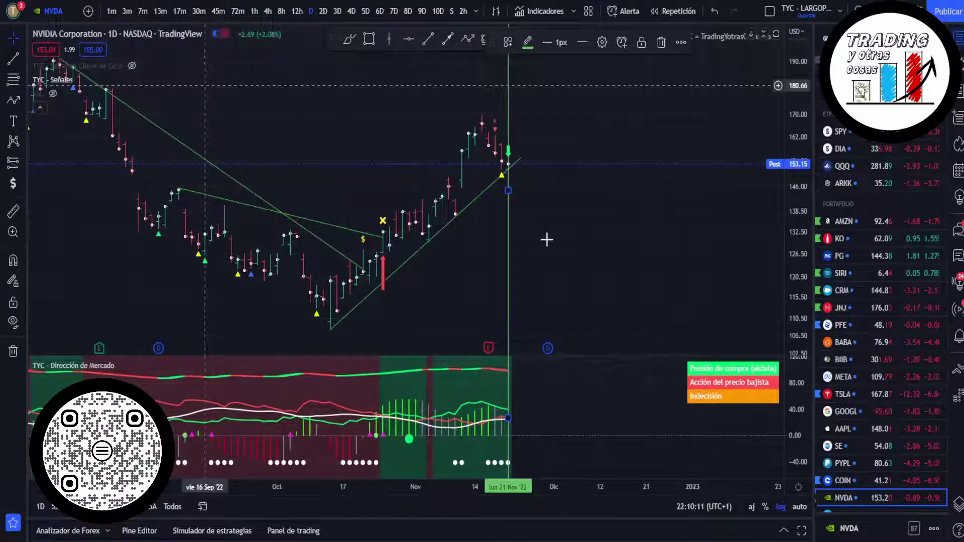
# Move Twitter directly below Tesla in the watchlist and shift the Netflix chart's vertical line to 21 Nov '22
pyautogui.press('Down')
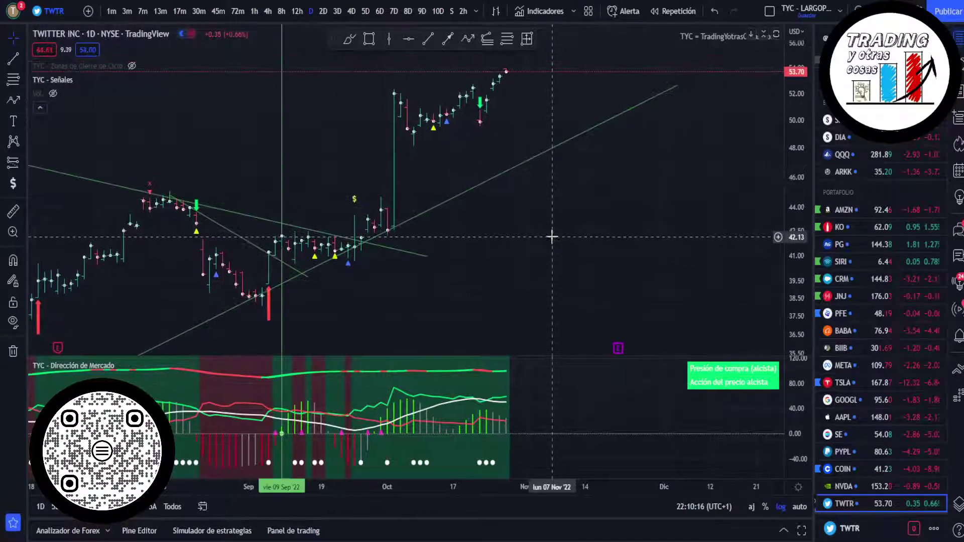
pyautogui.press('Down')
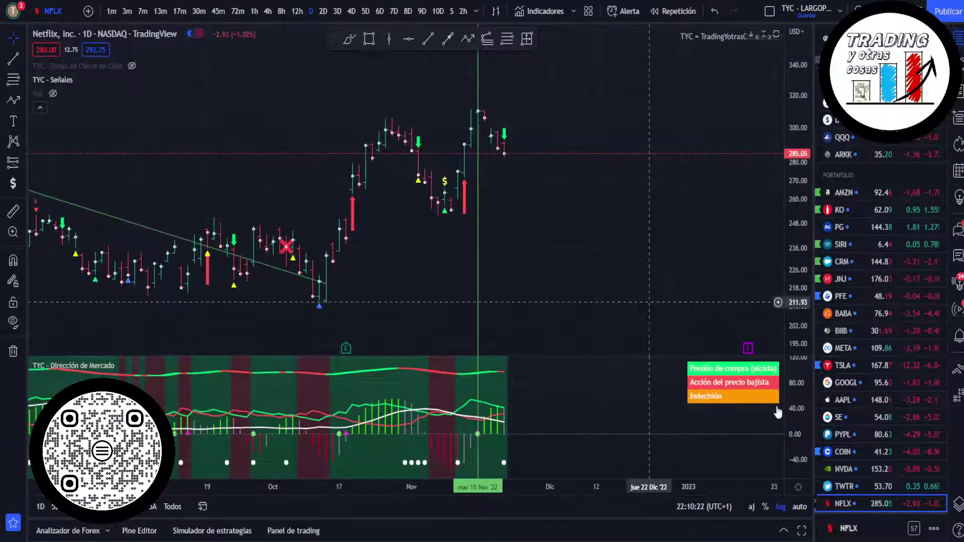
pyautogui.moveTo(869, 370); pyautogui.dragTo(866, 374)
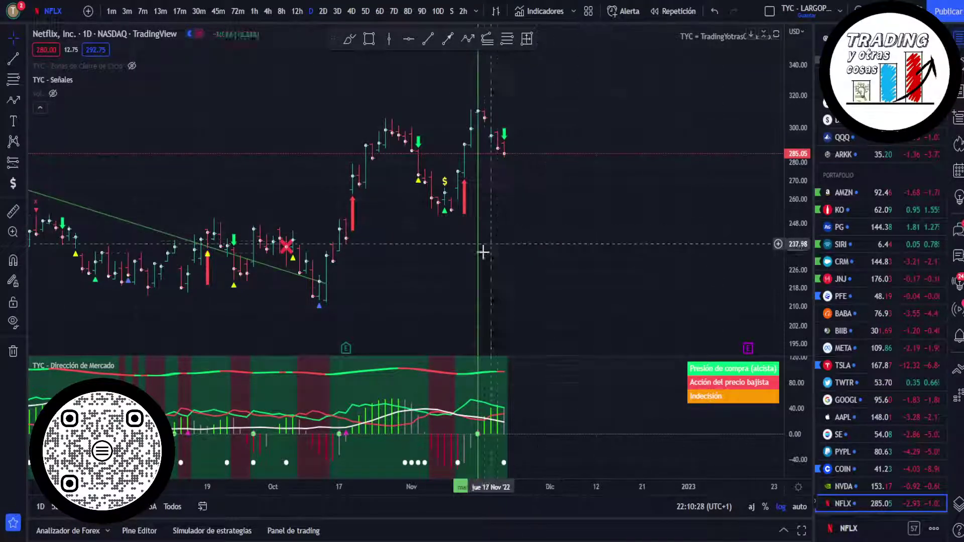
pyautogui.moveTo(491, 255); pyautogui.dragTo(505, 256)
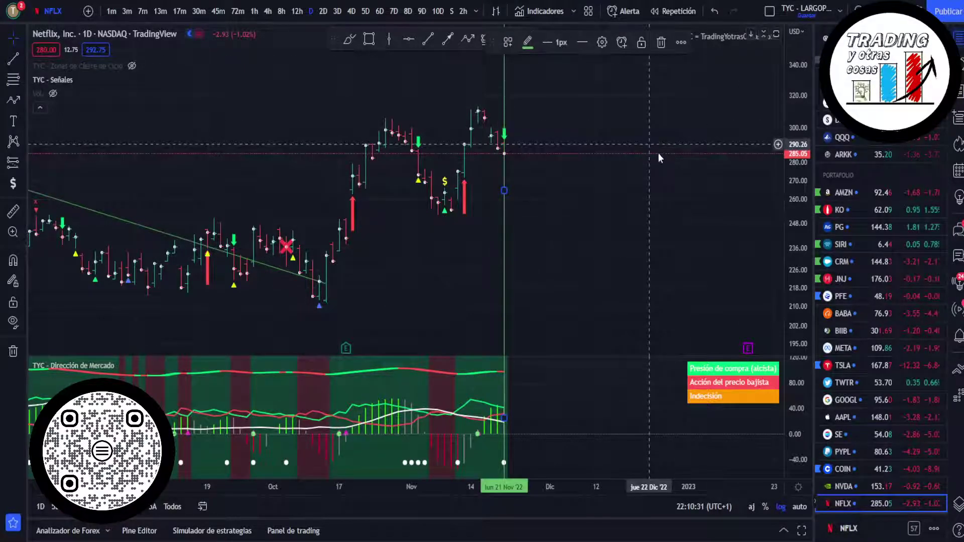
# Open the Microsoft chart and examine its recent bars and signals
pyautogui.press('Down')
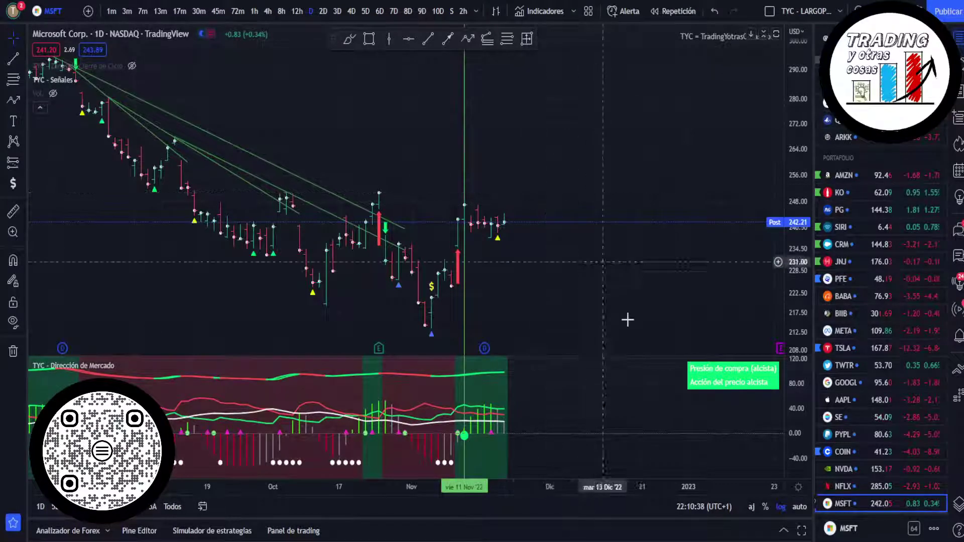
pyautogui.moveTo(595, 254); pyautogui.dragTo(592, 239)
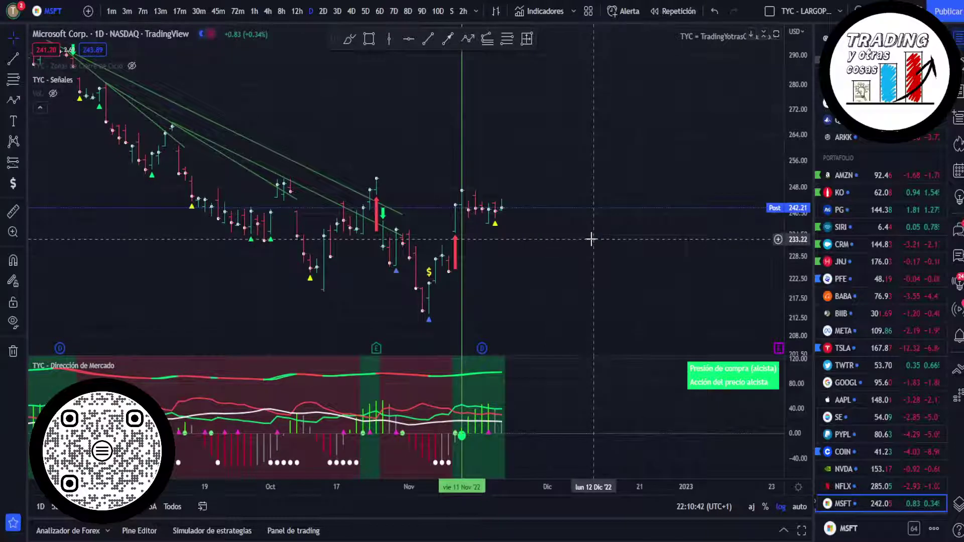
# Open the Intel and Verizon charts and examine their recent bars, trend lines and signals
pyautogui.press('Down')
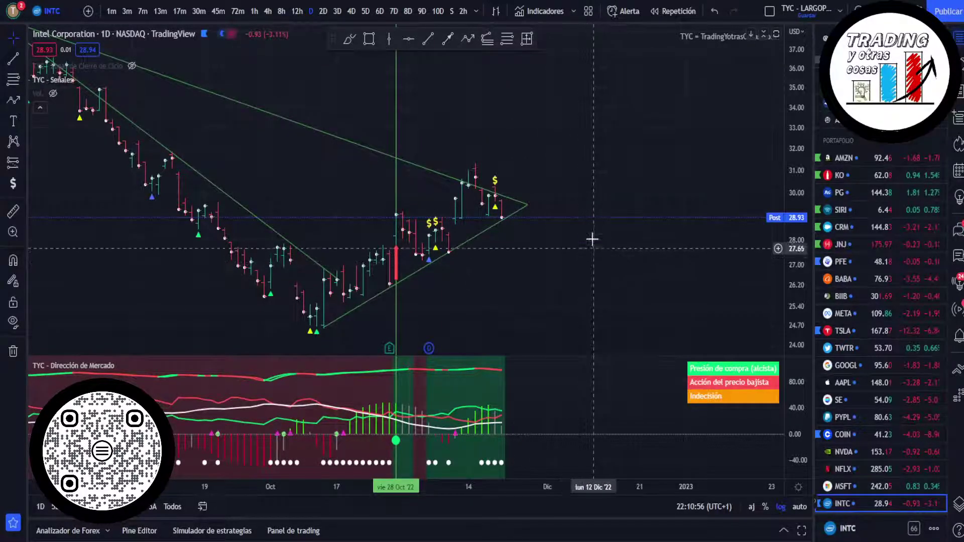
pyautogui.press('Down')
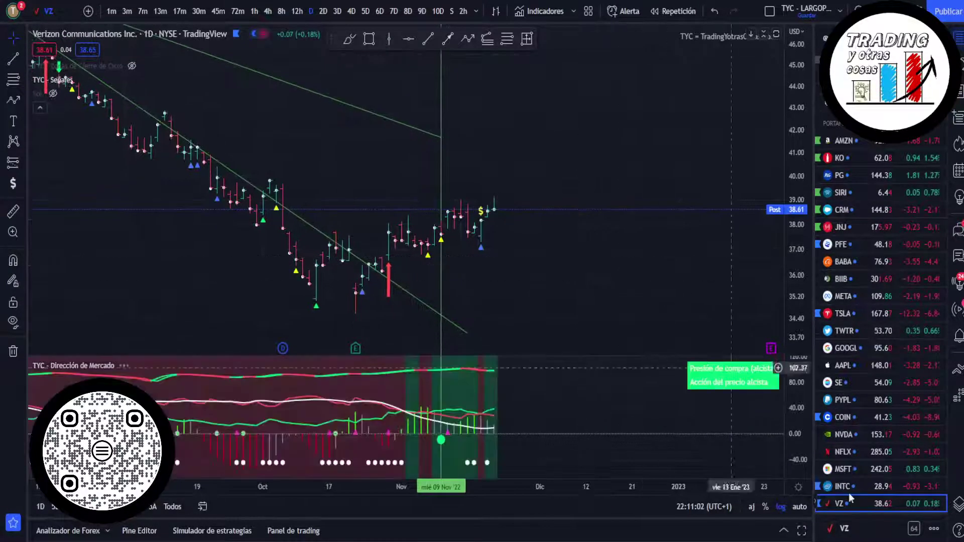
pyautogui.click(863, 483)
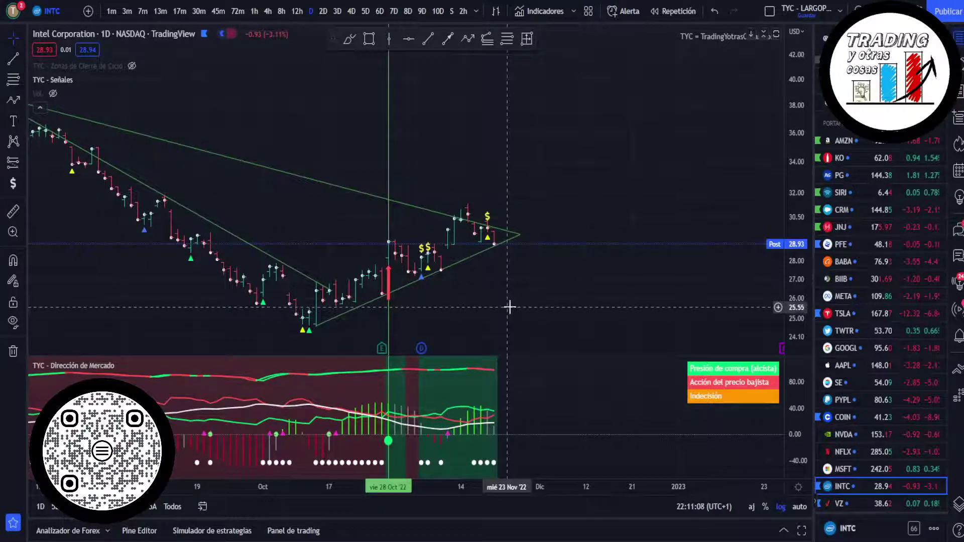
pyautogui.moveTo(512, 307); pyautogui.dragTo(524, 296)
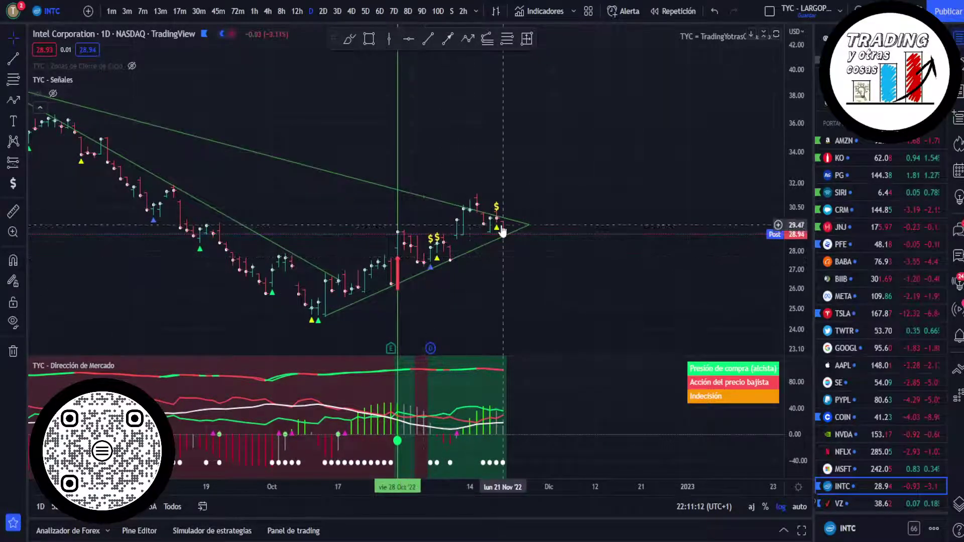
pyautogui.press('space')
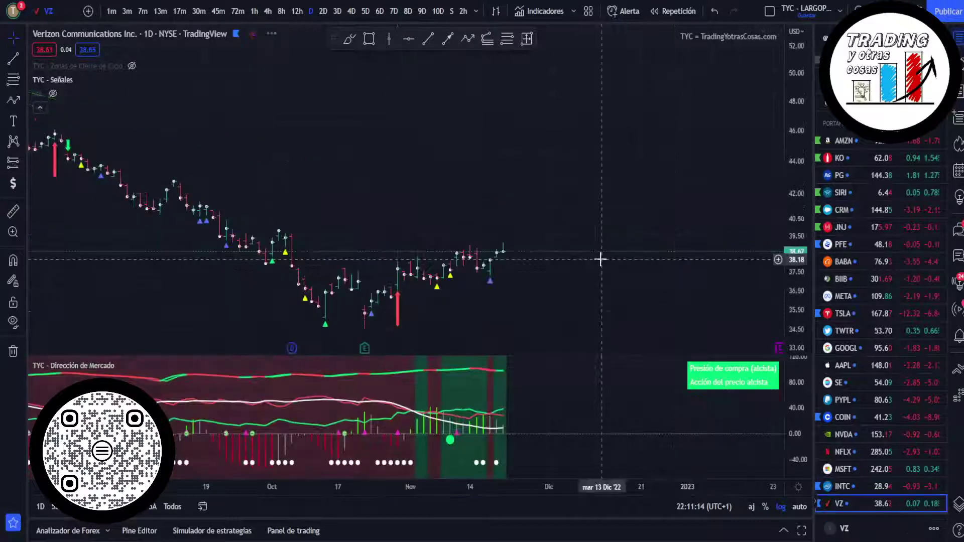
pyautogui.moveTo(588, 293); pyautogui.dragTo(579, 245)
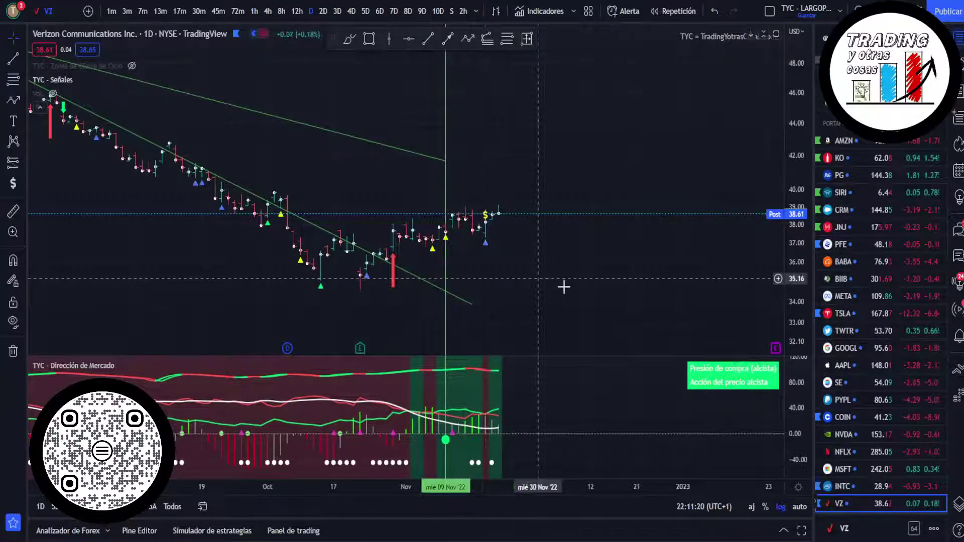
# Open the JP Morgan and Cisco charts in turn and examine their recent price action and signals
pyautogui.press('space')
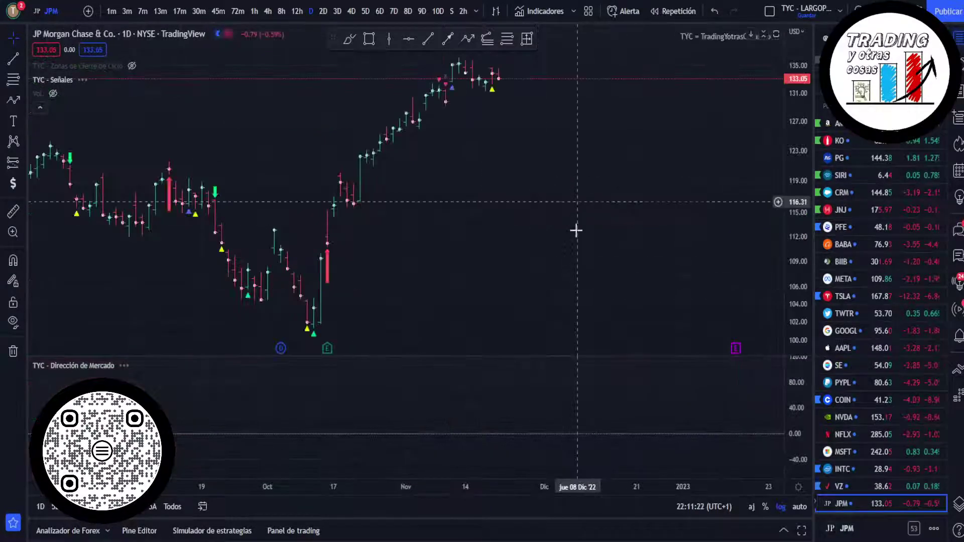
pyautogui.moveTo(575, 228); pyautogui.dragTo(573, 282)
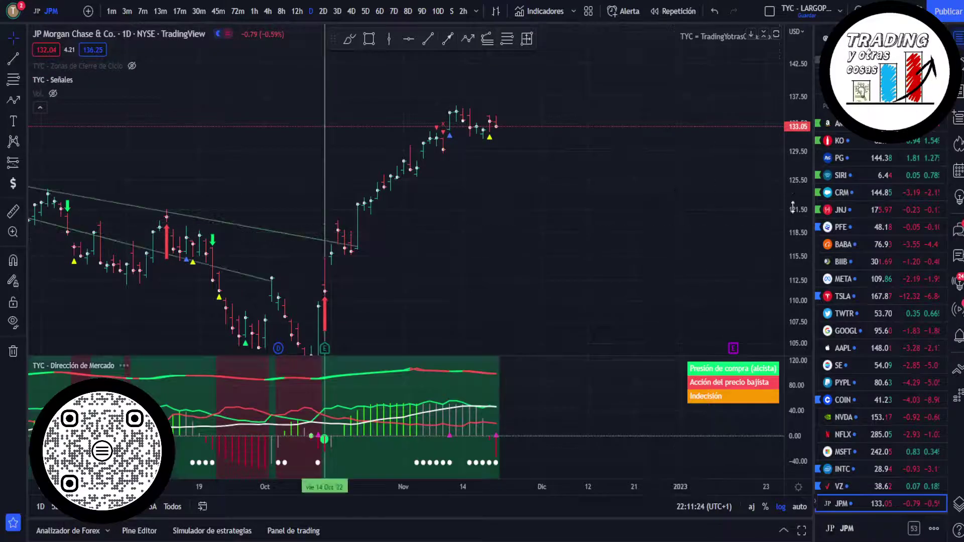
pyautogui.moveTo(799, 221); pyautogui.dragTo(796, 246)
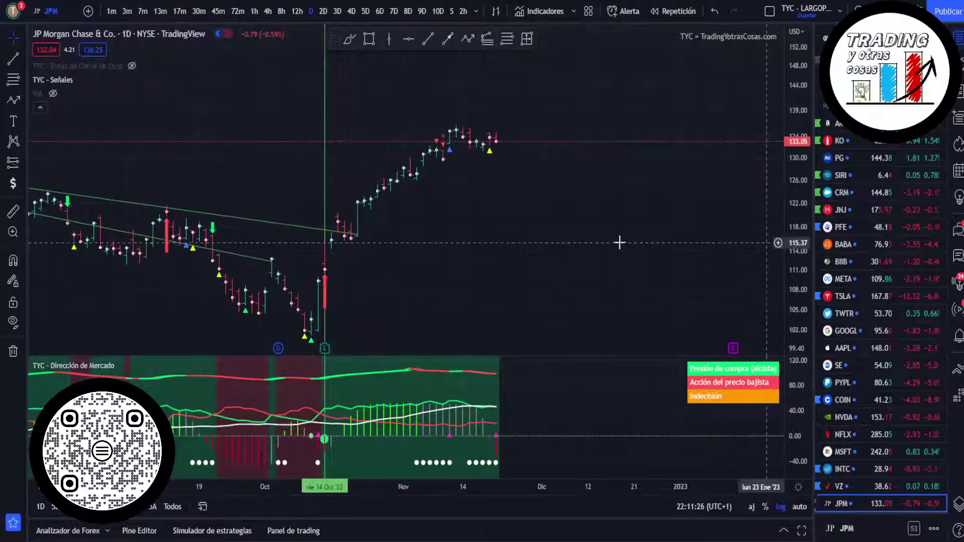
pyautogui.press('Down')
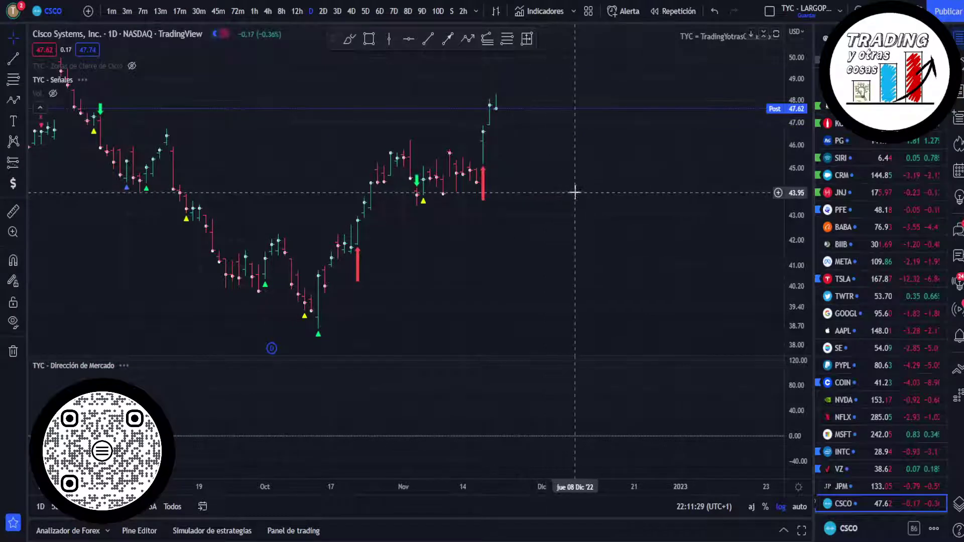
pyautogui.moveTo(592, 189); pyautogui.dragTo(562, 230)
# Go through the Boeing, Visa and Caterpillar charts and check each one for new signals
pyautogui.press('Down')
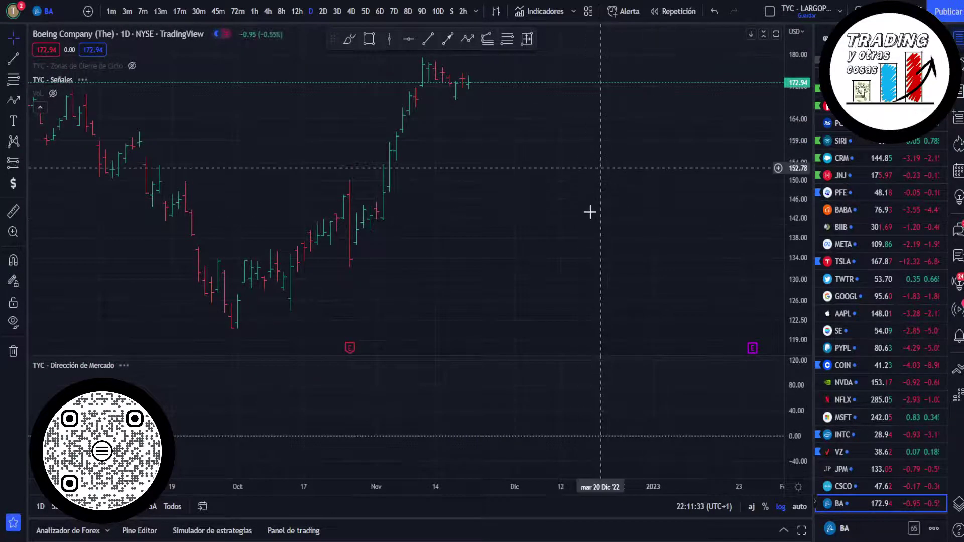
pyautogui.moveTo(585, 233); pyautogui.dragTo(586, 246)
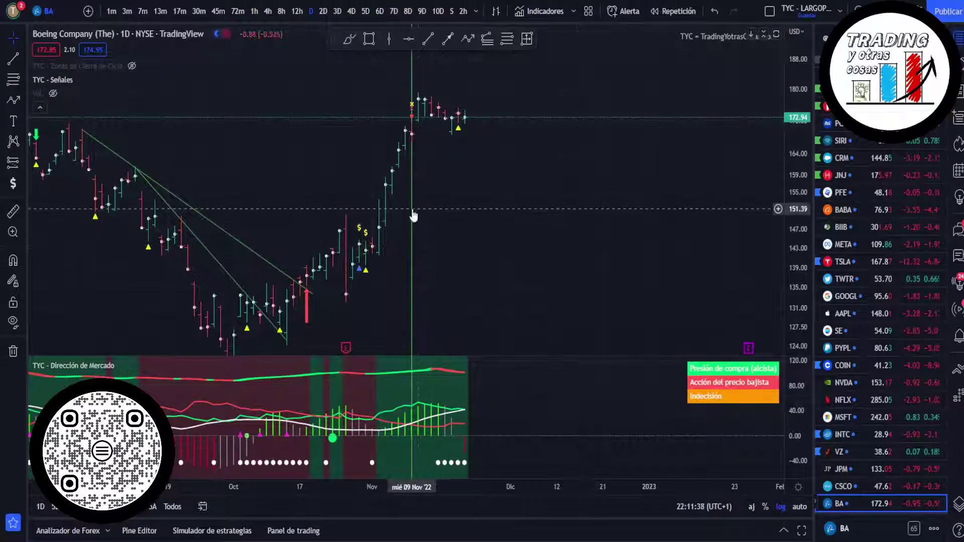
pyautogui.press('Down')
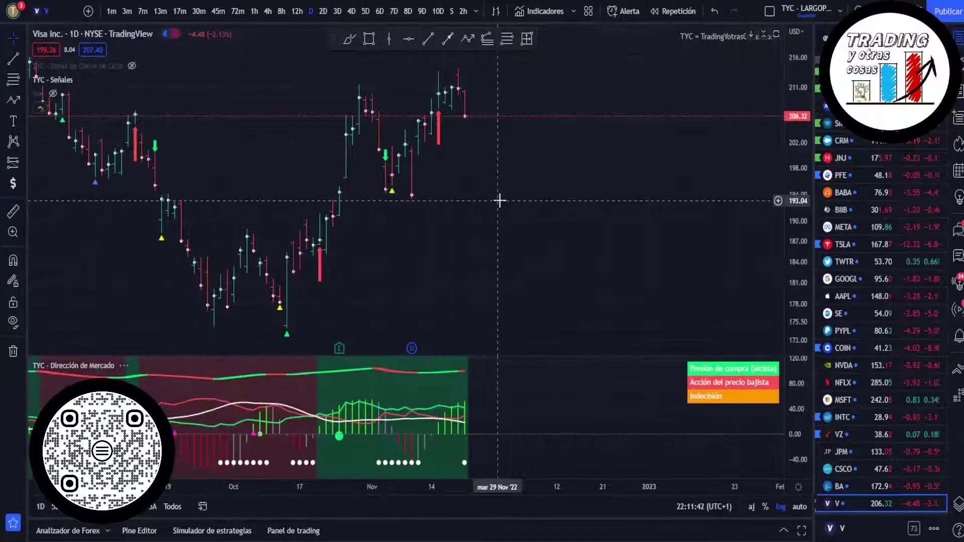
pyautogui.press('Down')
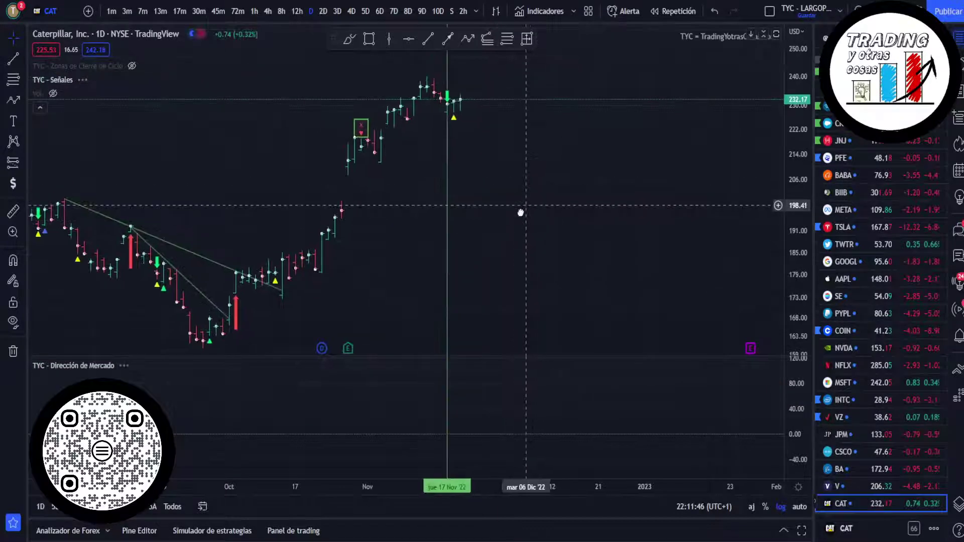
# Open the Disney chart and examine its latest bars and entry signals up close
pyautogui.press('Down')
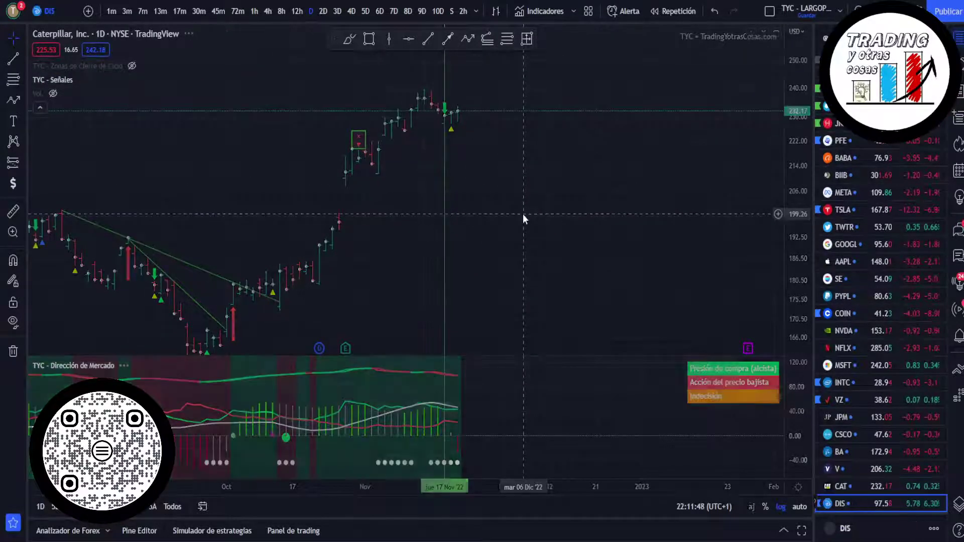
pyautogui.scroll(5, 523, 214)
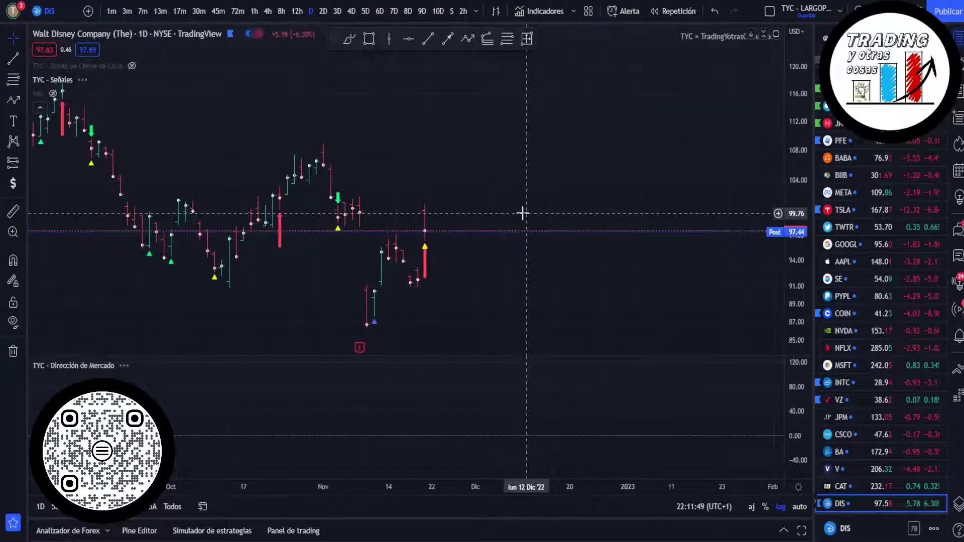
pyautogui.moveTo(573, 146); pyautogui.dragTo(648, 140)
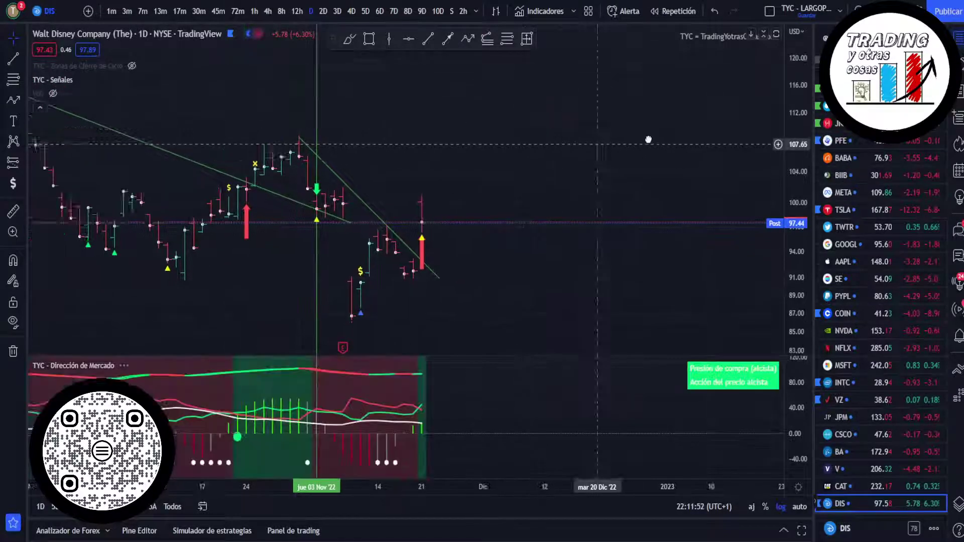
pyautogui.click(367, 285)
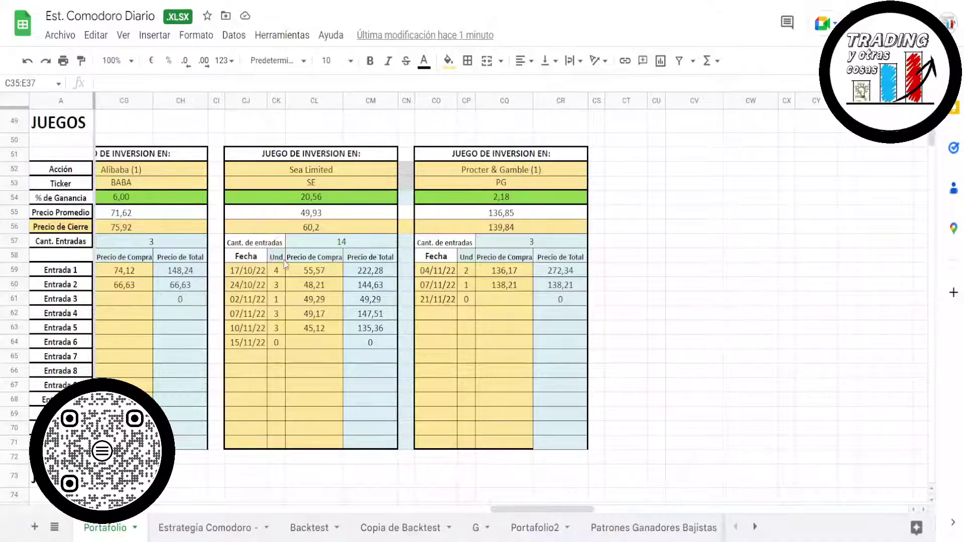
# Switch to the portfolio sheet's IBM block in the short-term section and set the sheet zoom to 80%
pyautogui.scroll(15, 285, 265)
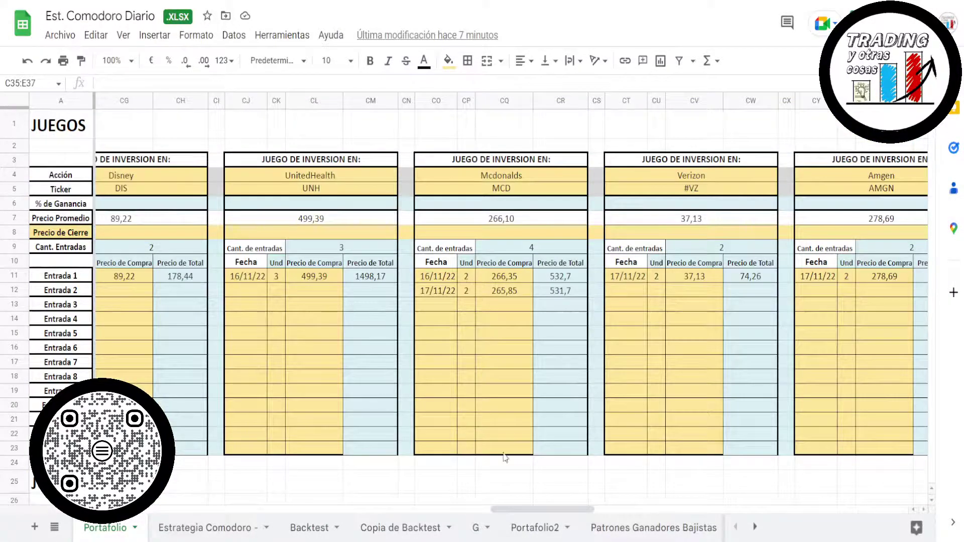
pyautogui.moveTo(528, 512); pyautogui.dragTo(133, 492)
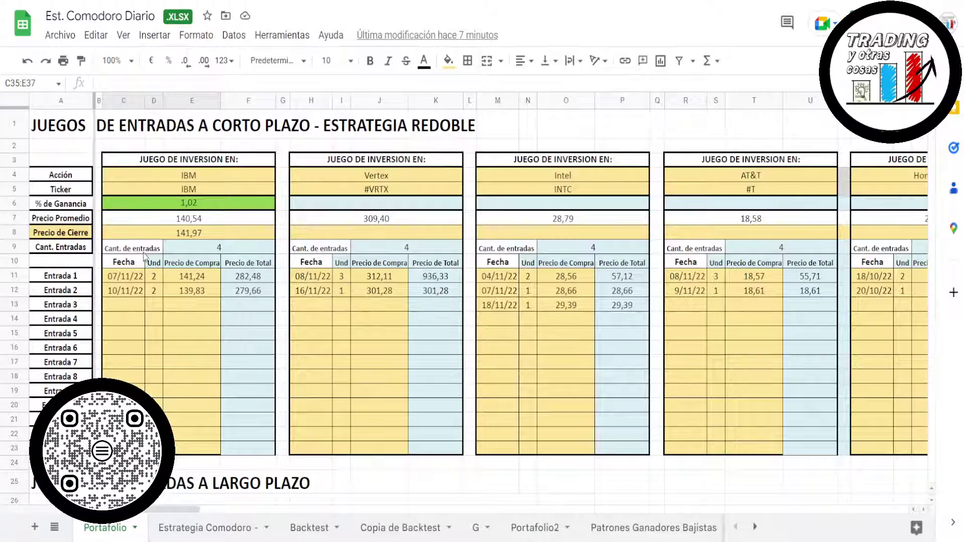
pyautogui.moveTo(153, 176); pyautogui.dragTo(156, 196)
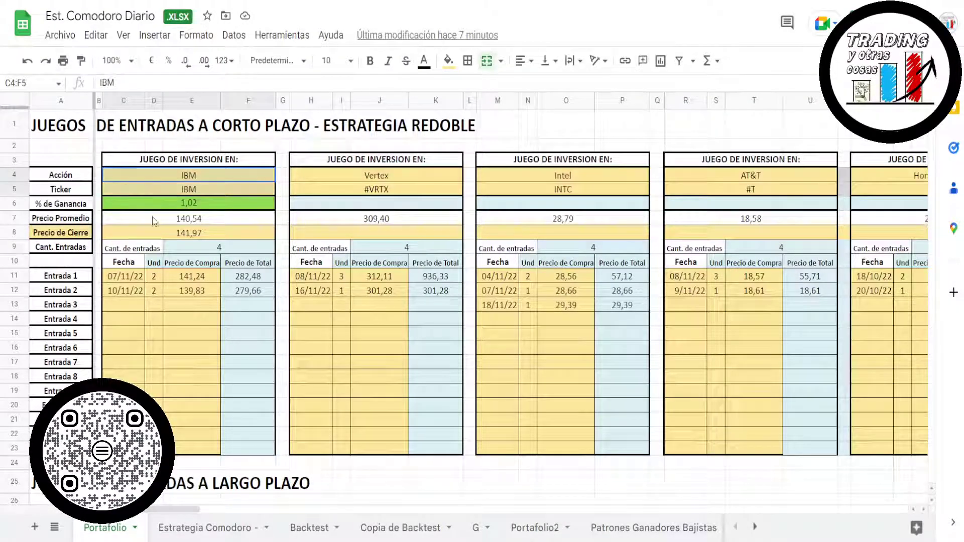
pyautogui.click(100, 180)
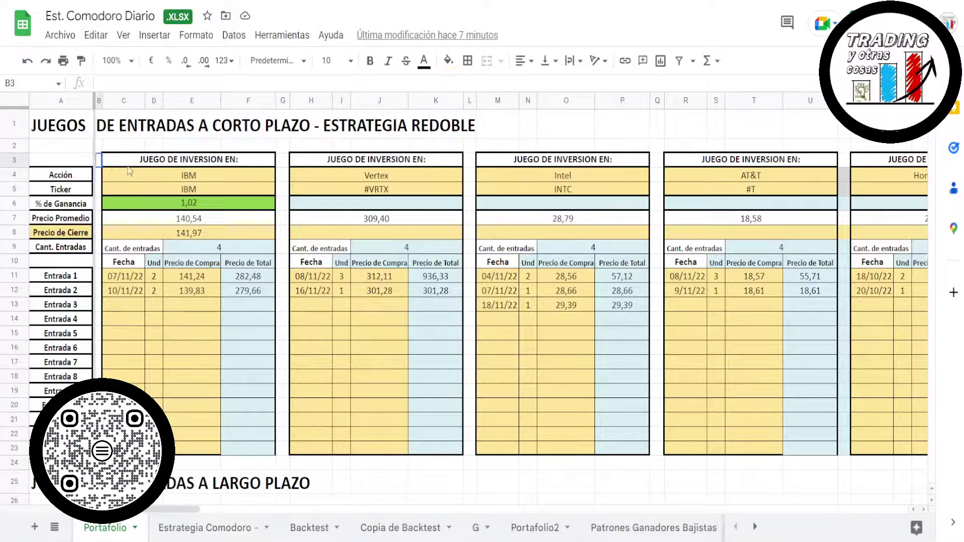
pyautogui.moveTo(99, 160); pyautogui.dragTo(275, 395)
pyautogui.click(120, 60)
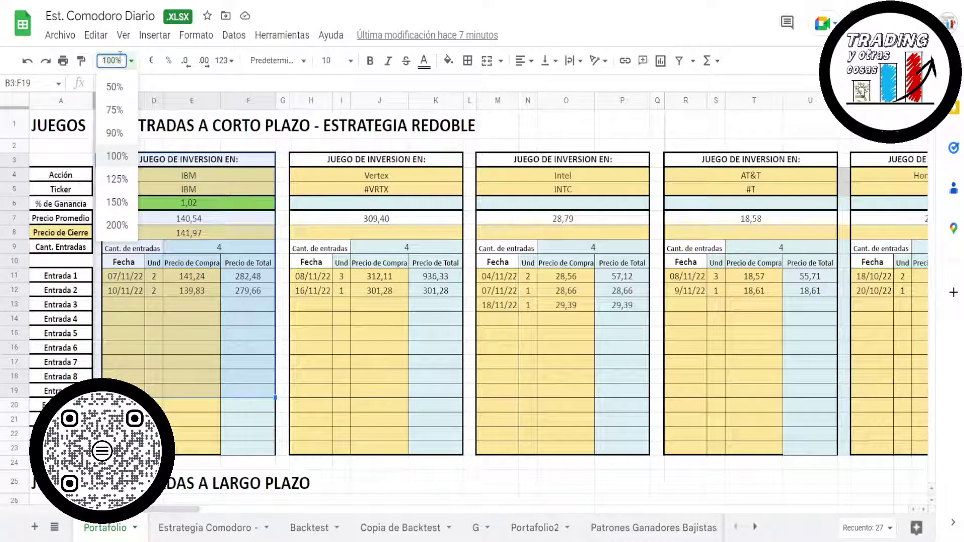
pyautogui.press('Return')
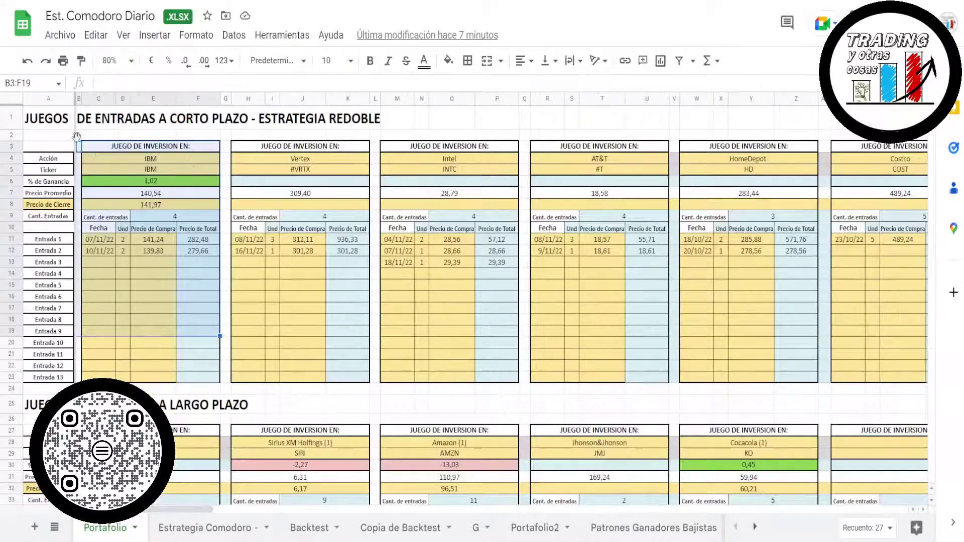
# Copy the IBM block B3:F23 into the November closed entries beside Procter & Gamble, starting at cell CS51
pyautogui.moveTo(80, 146); pyautogui.dragTo(199, 386)
pyautogui.scroll(-10, 283, 413)
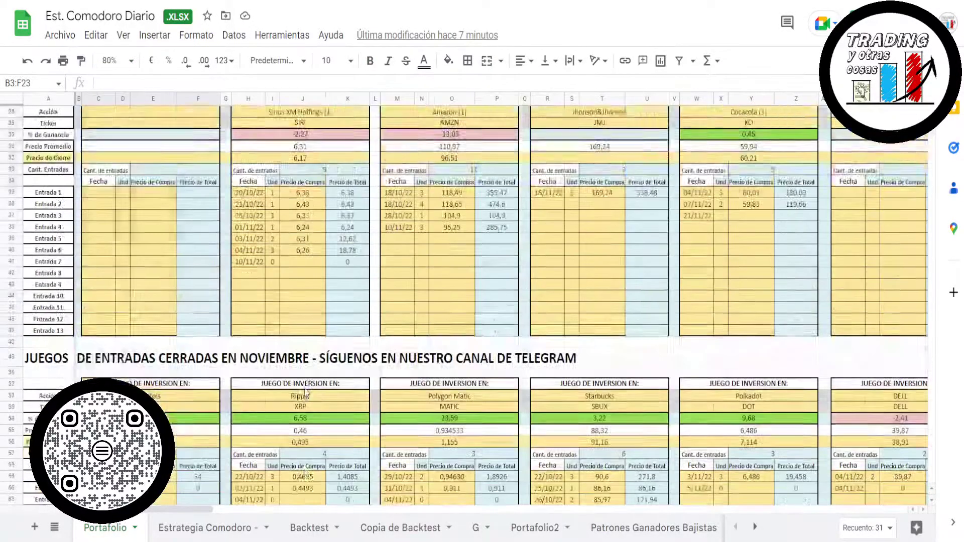
pyautogui.scroll(-1, 304, 384)
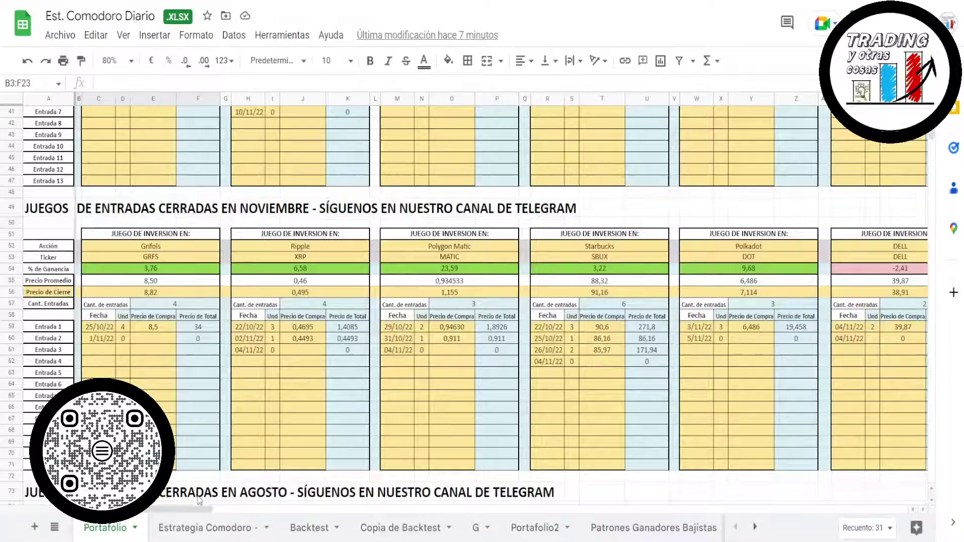
pyautogui.moveTo(195, 512); pyautogui.dragTo(591, 496)
pyautogui.click(493, 234)
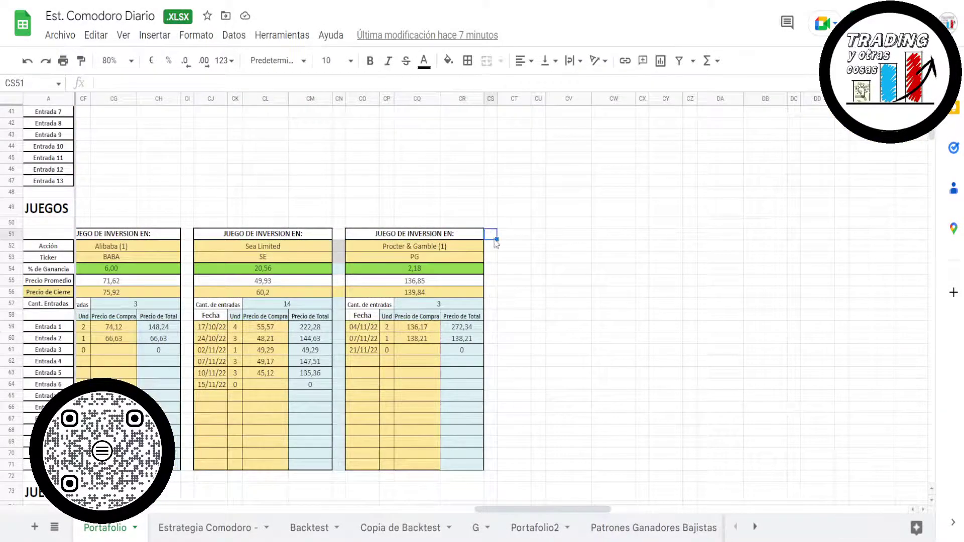
pyautogui.hotkey('ctrl', 'v')
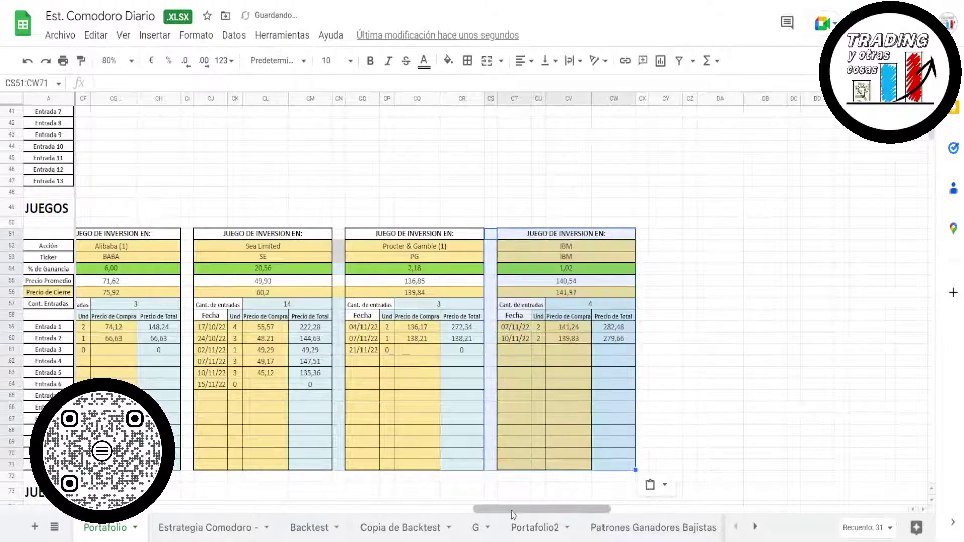
# Clear the closing price in the original IBM block of the short-term section
pyautogui.moveTo(512, 512); pyautogui.dragTo(160, 510)
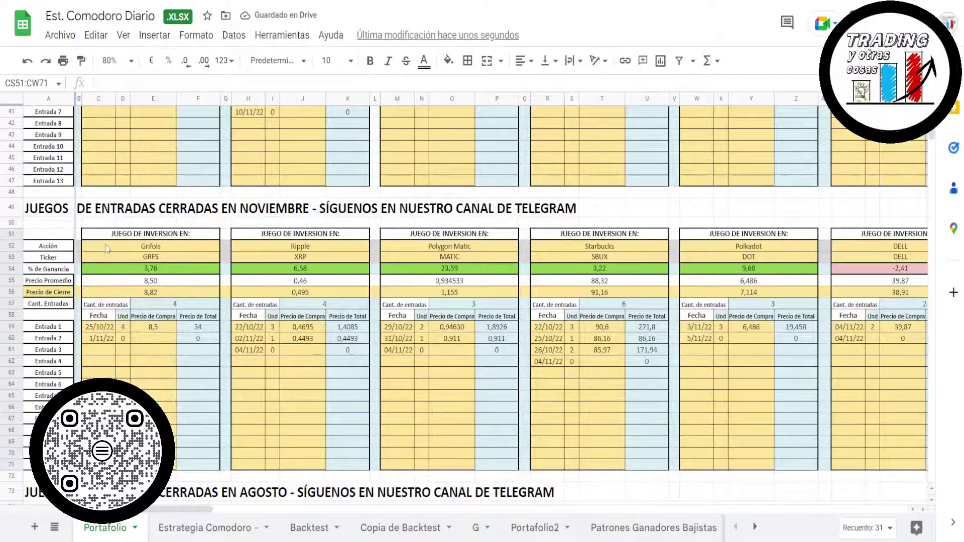
pyautogui.scroll(10, 118, 231)
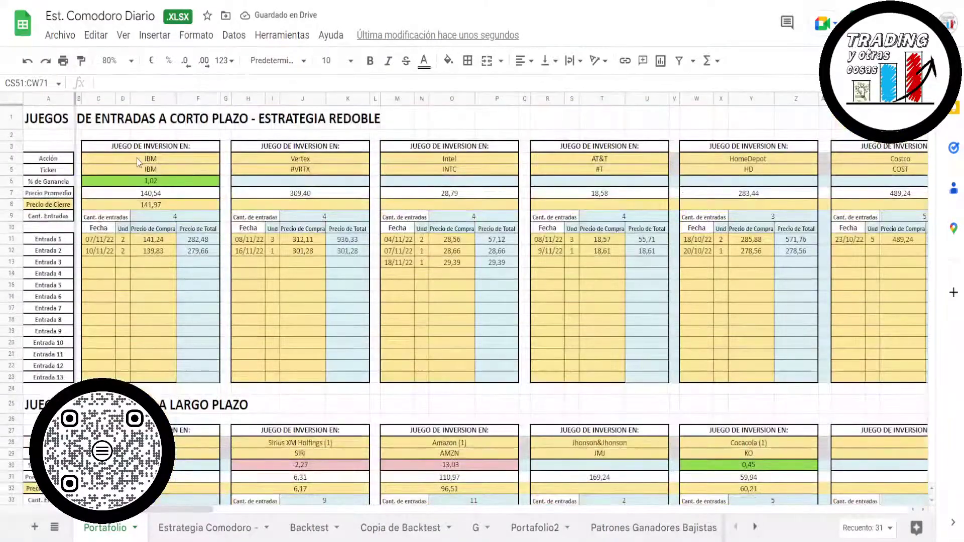
pyautogui.click(138, 160)
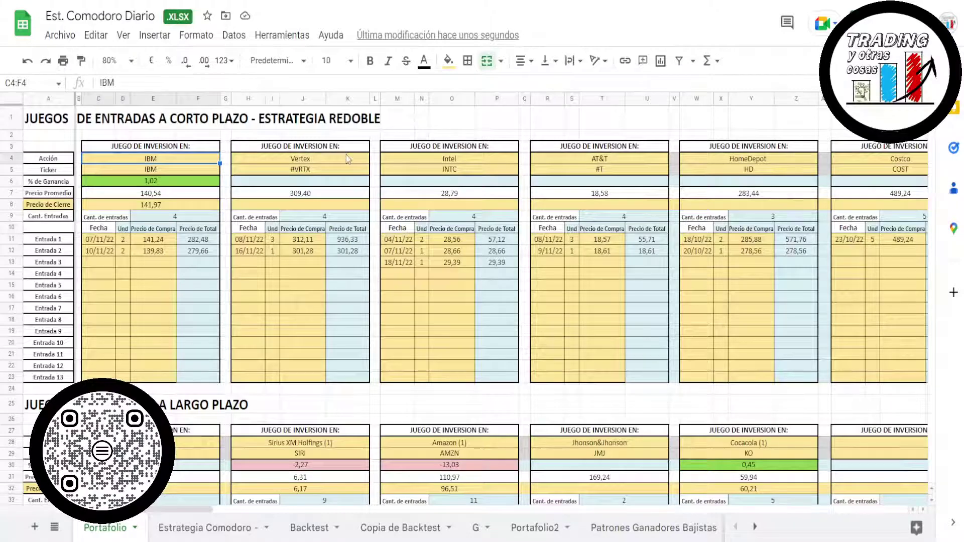
pyautogui.click(149, 206)
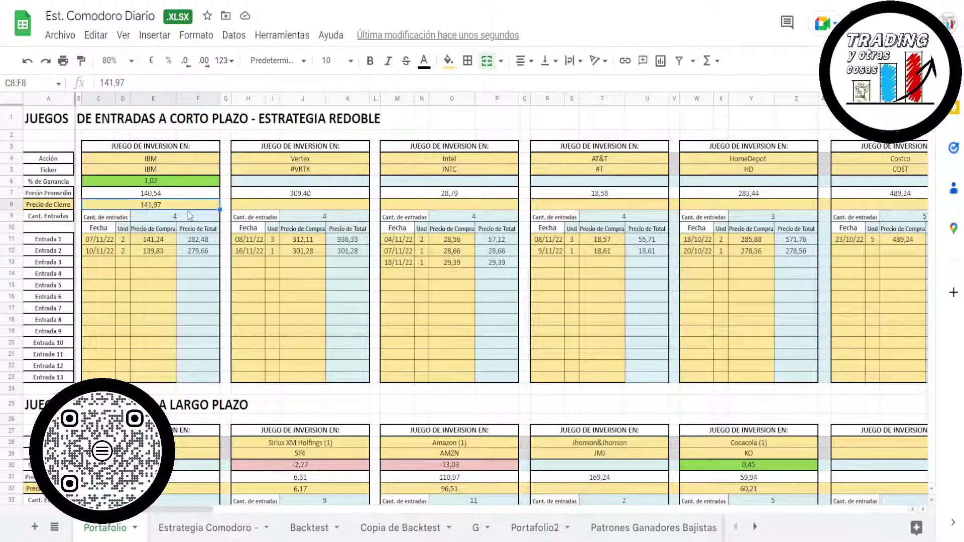
pyautogui.press('Delete')
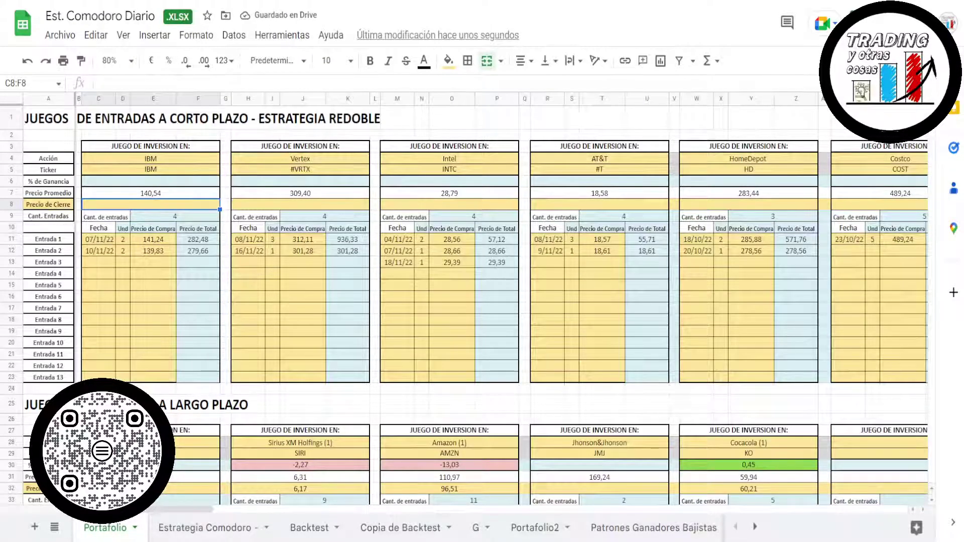
# Record a second entry in the short-term Disney block with the date 21/11 and 0 units
pyautogui.click(236, 219)
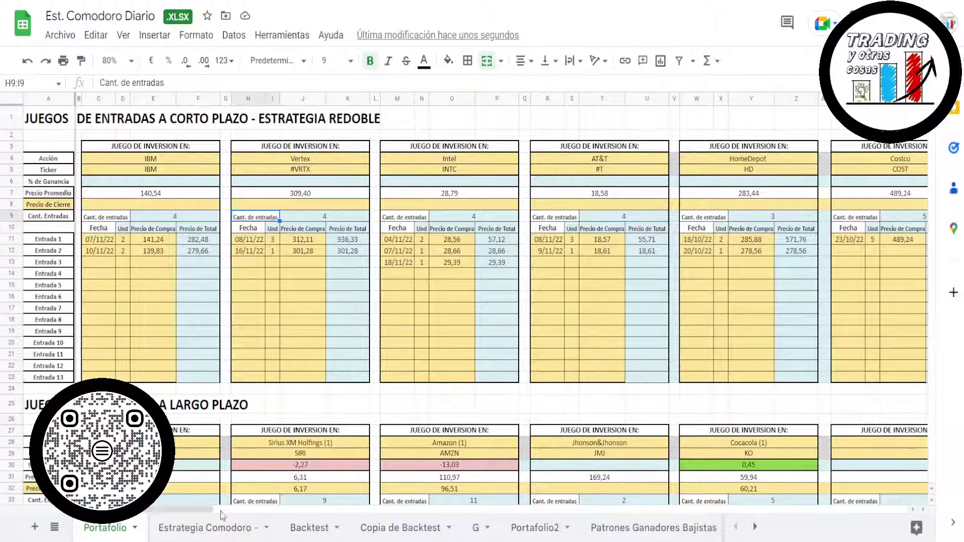
pyautogui.hscroll(4, 226, 516)
pyautogui.moveTo(229, 518); pyautogui.dragTo(556, 532)
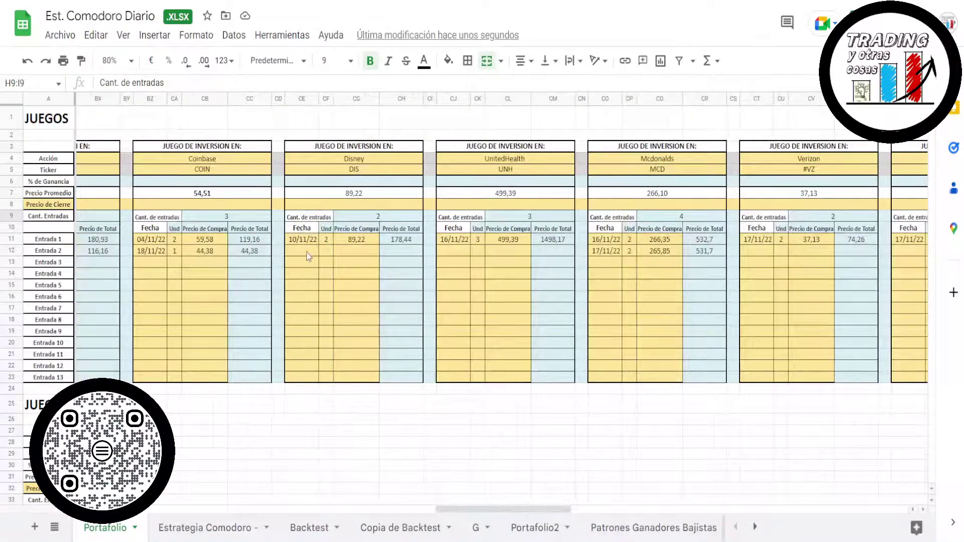
pyautogui.click(358, 195)
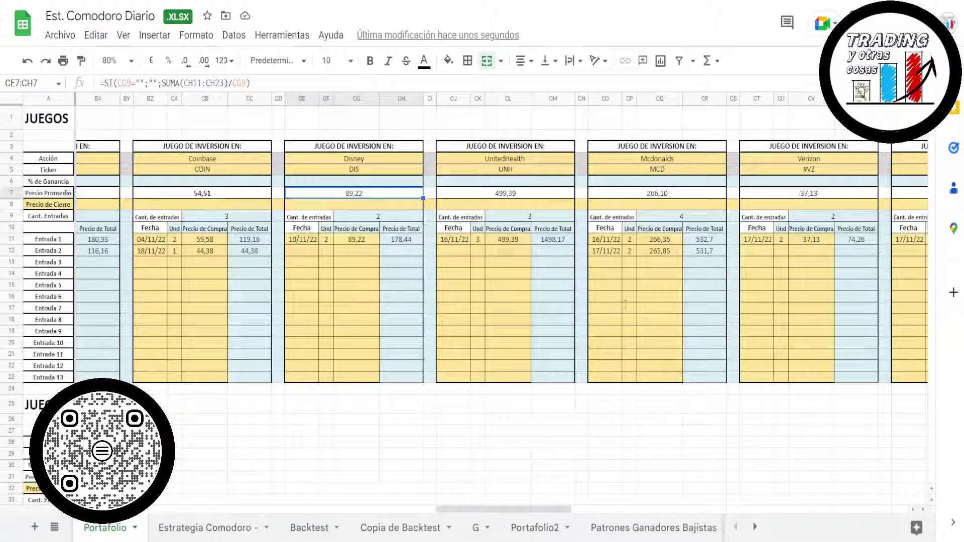
pyautogui.click(306, 254)
pyautogui.write('21/')
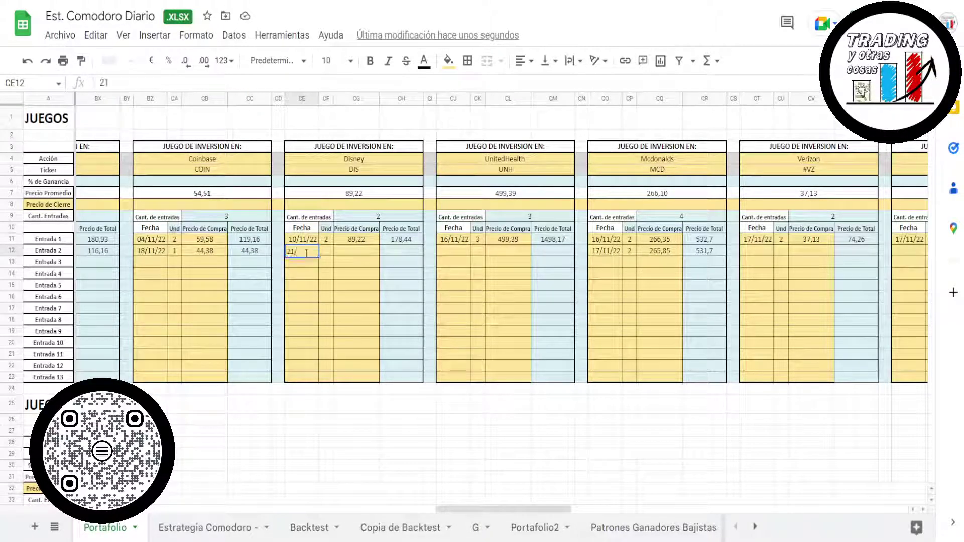
pyautogui.write('11')
pyautogui.press('Tab')
pyautogui.write('0')
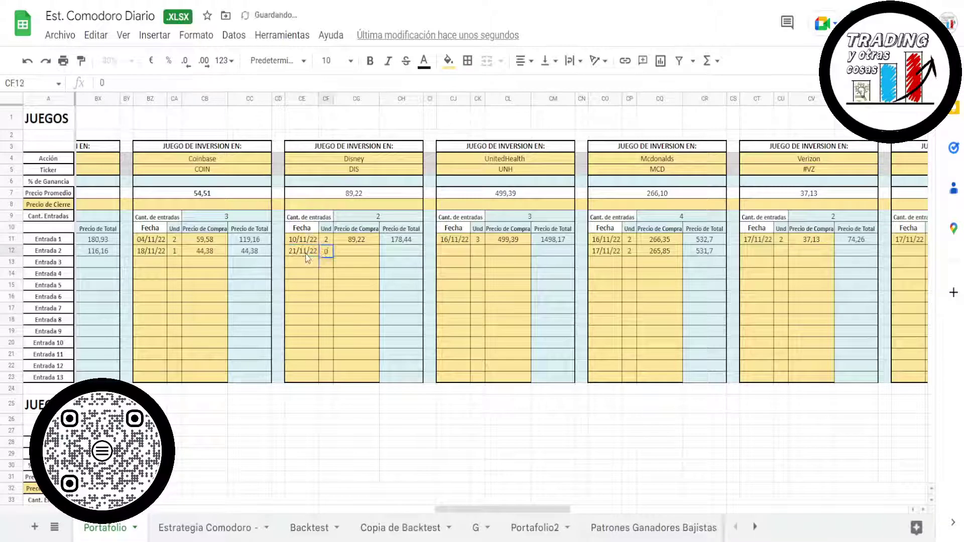
pyautogui.press('Return')
# Set the closing price of the short-term Disney block to 94,5 across its merged cell
pyautogui.click(378, 207)
pyautogui.write('94,5')
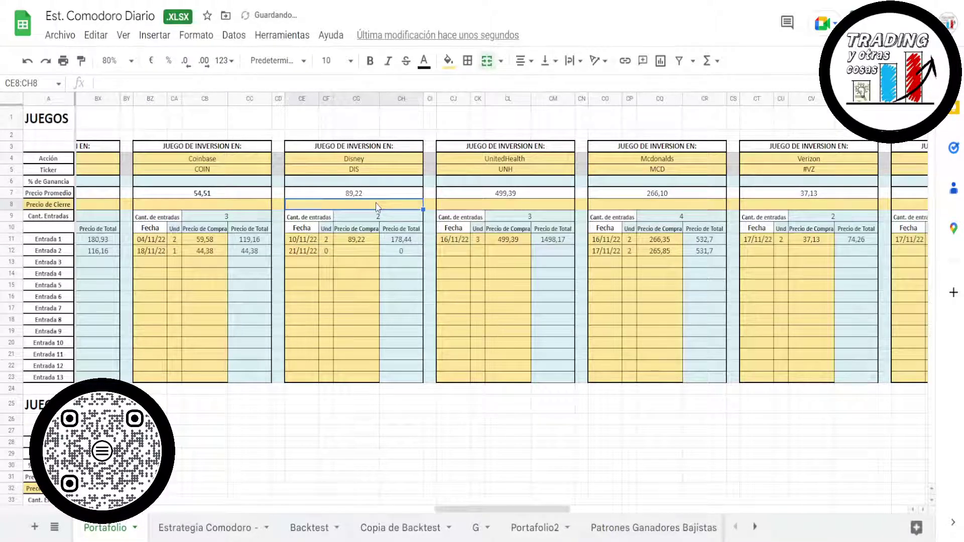
pyautogui.press('Return')
pyautogui.press('Up')
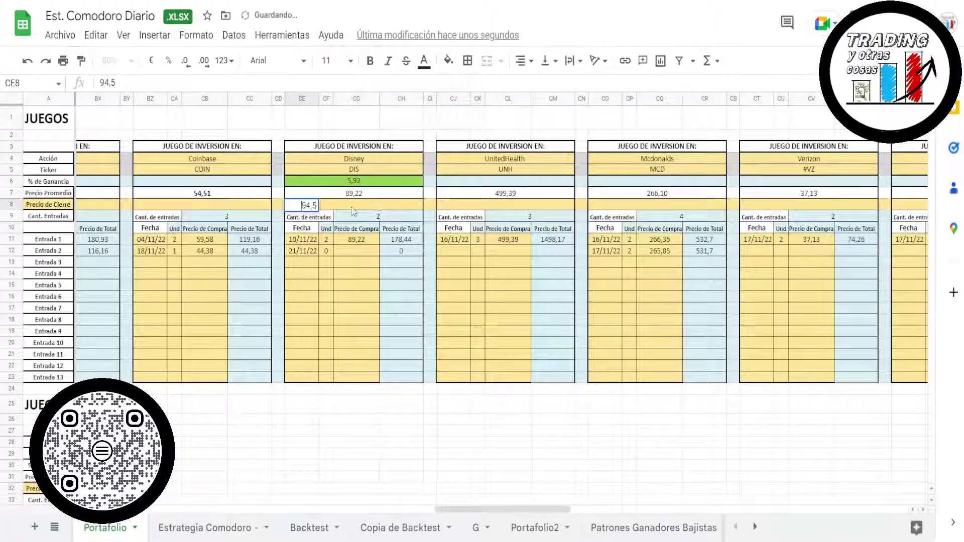
pyautogui.press('Tab')
pyautogui.press('Left')
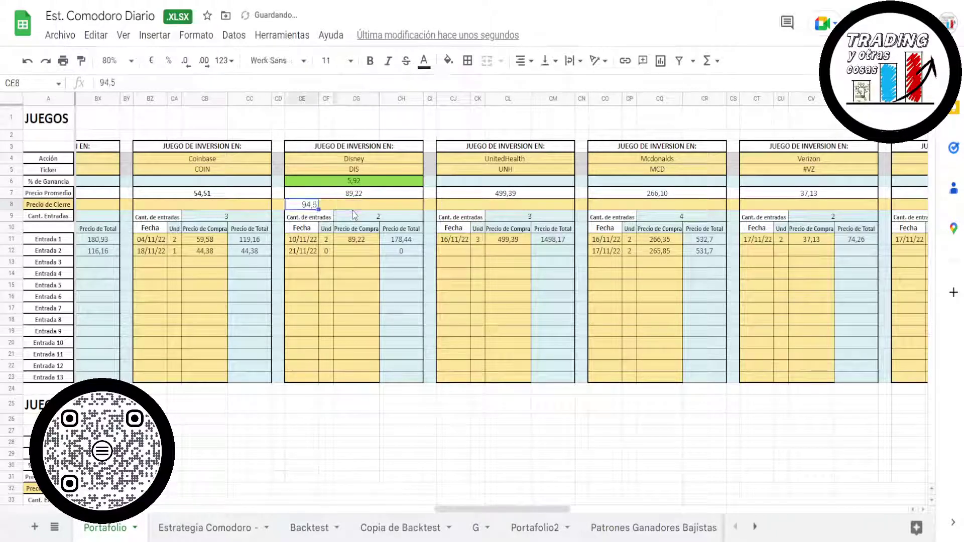
pyautogui.hotkey('ctrl', 'z')
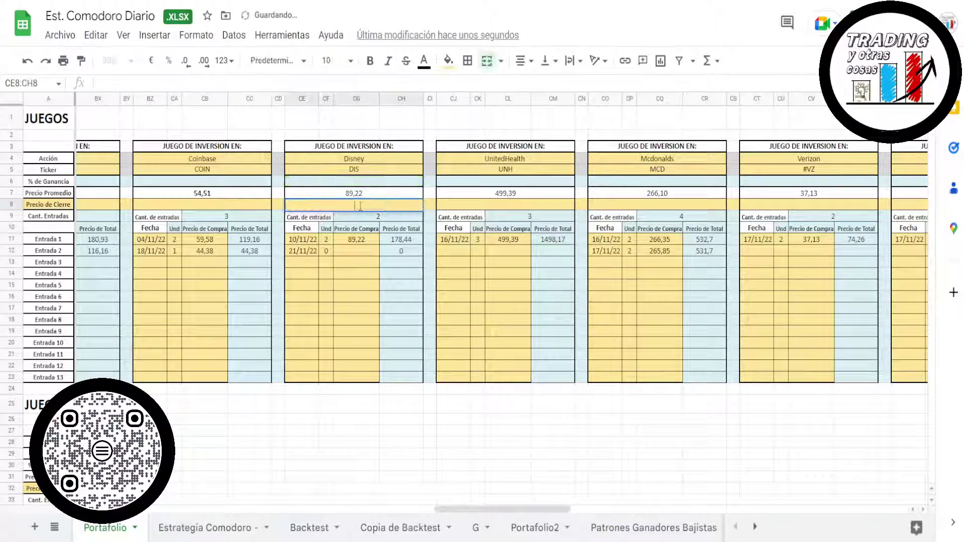
pyautogui.doubleClick(385, 205)
pyautogui.press('Return')
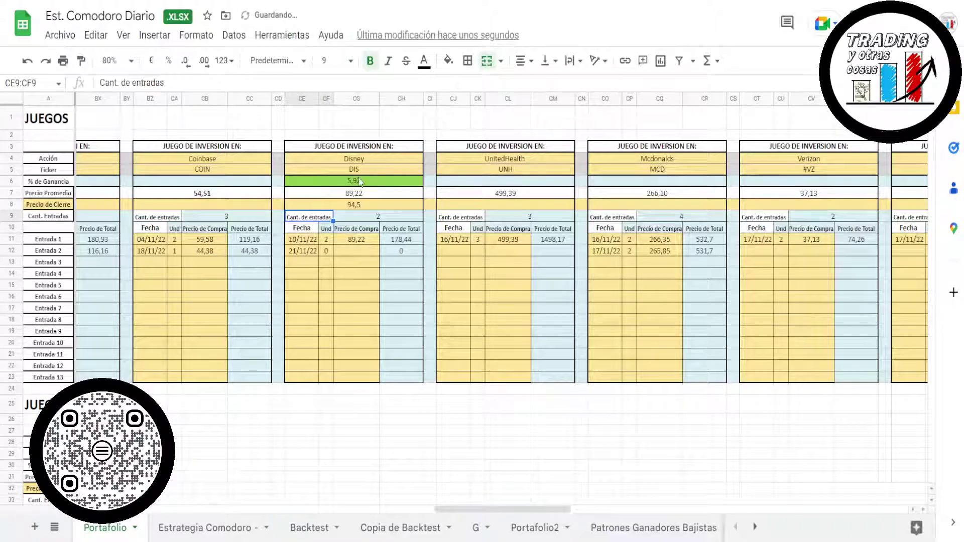
# Copy the Disney block CD3:CH23 into the closed entries beside Procter & Gamble, starting at cell CS51
pyautogui.moveTo(276, 151); pyautogui.dragTo(393, 379)
pyautogui.hotkey('ctrl', 'c')
pyautogui.scroll(-5, 380, 407)
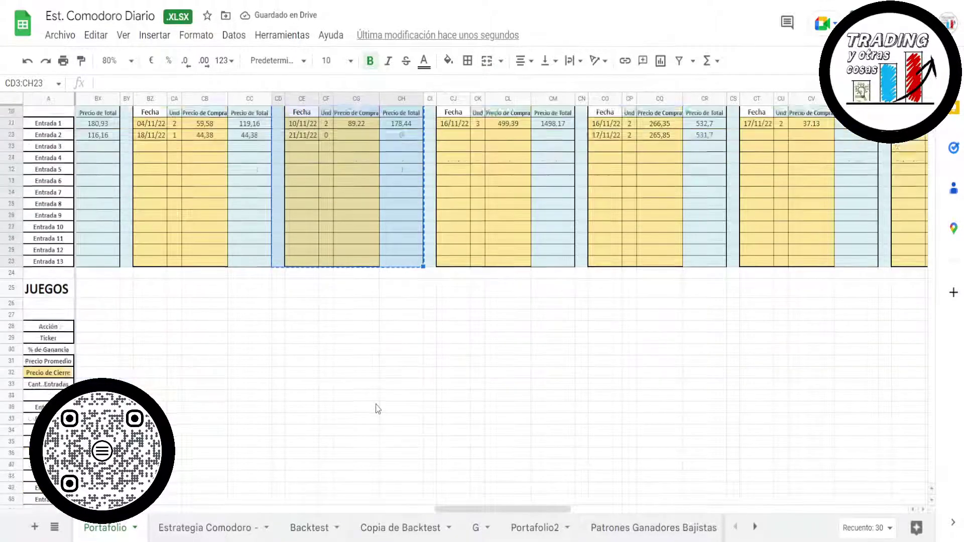
pyautogui.scroll(-3, 381, 407)
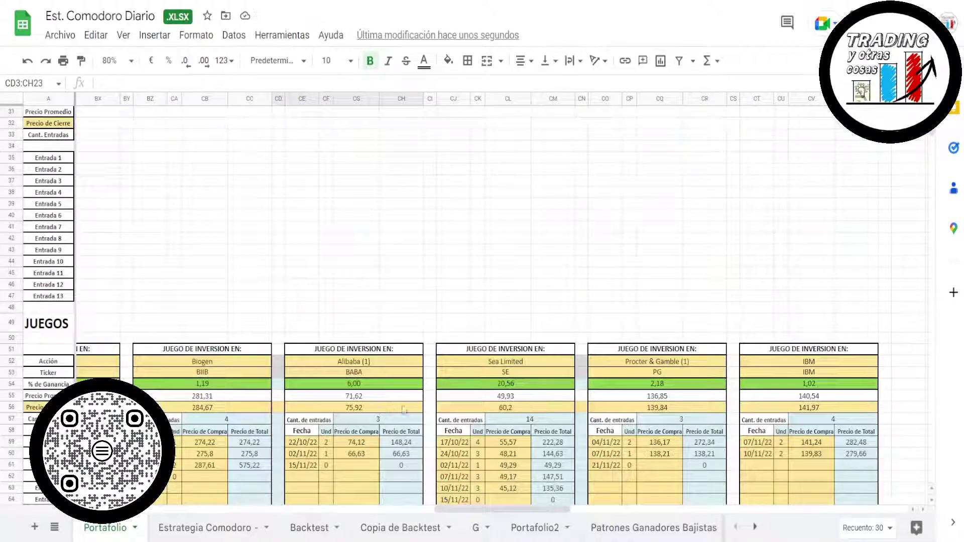
pyautogui.click(886, 352)
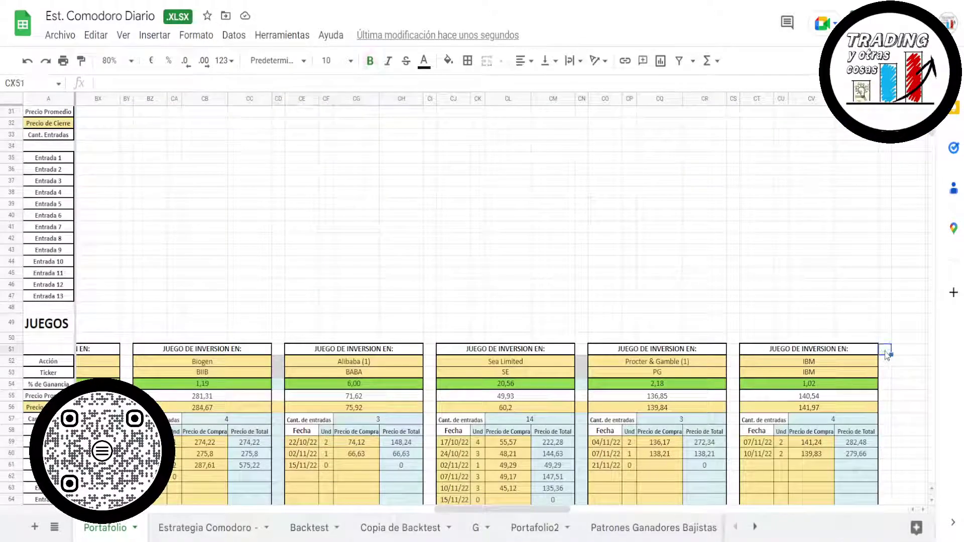
pyautogui.click(735, 353)
pyautogui.hotkey('ctrl', 'v')
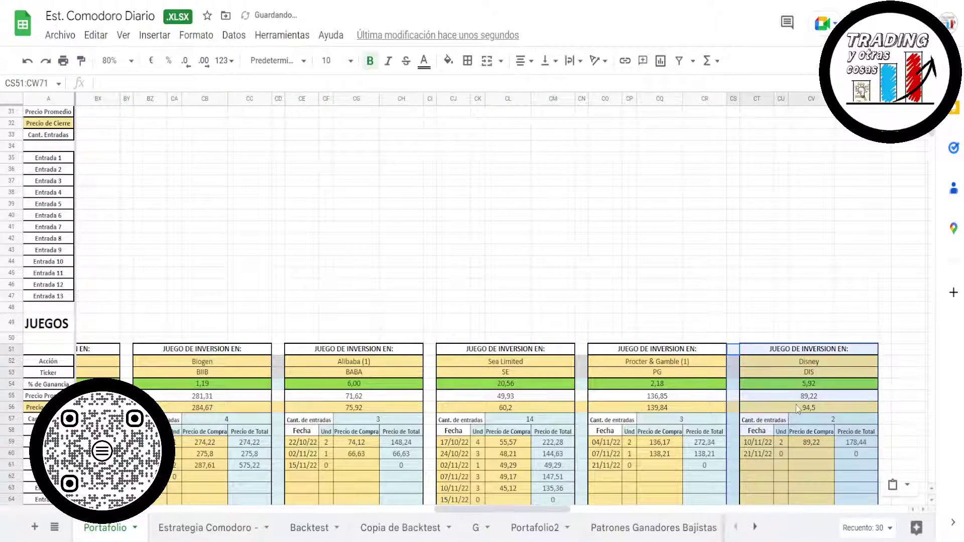
# Clear the name, ticker, both entry rows and closing price from the original short-term Disney block
pyautogui.scroll(10, 359, 213)
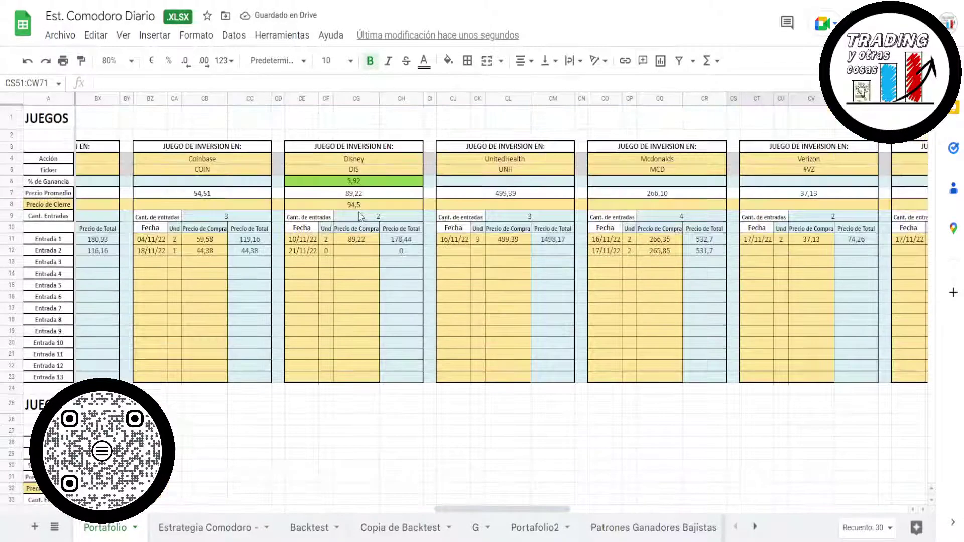
pyautogui.click(356, 160)
pyautogui.keyDown('shift'); pyautogui.click(356, 174); pyautogui.keyUp('shift')
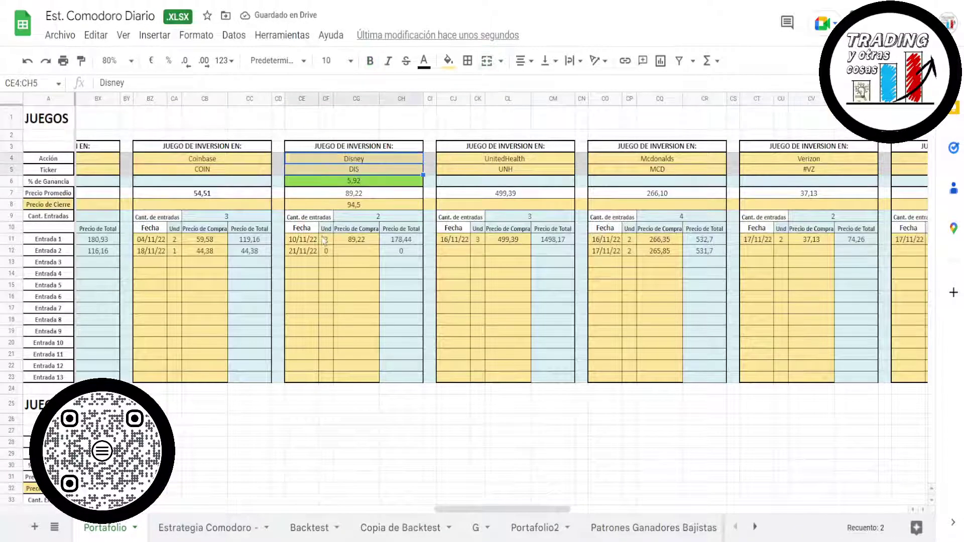
pyautogui.press('Delete')
pyautogui.moveTo(302, 239); pyautogui.dragTo(351, 257)
pyautogui.press('Delete')
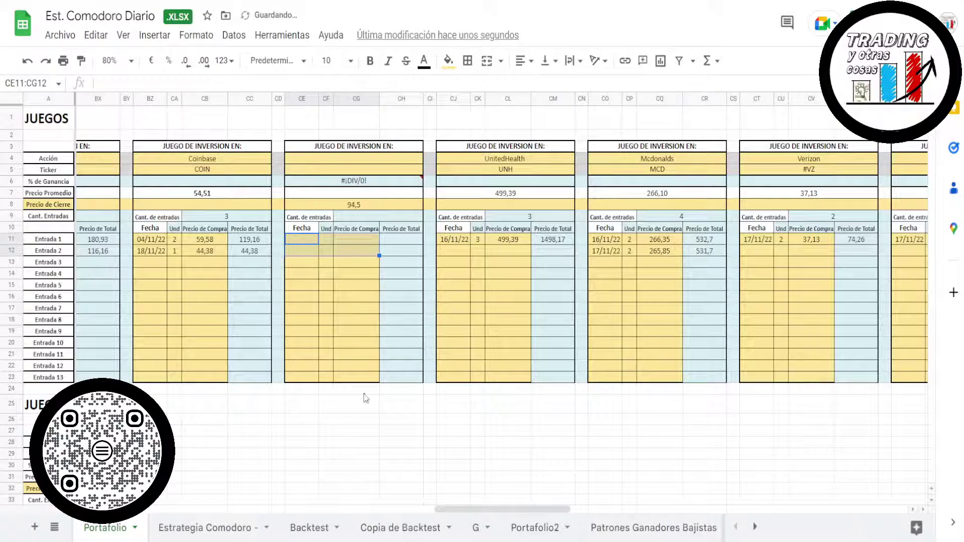
pyautogui.click(365, 205)
pyautogui.press('Delete')
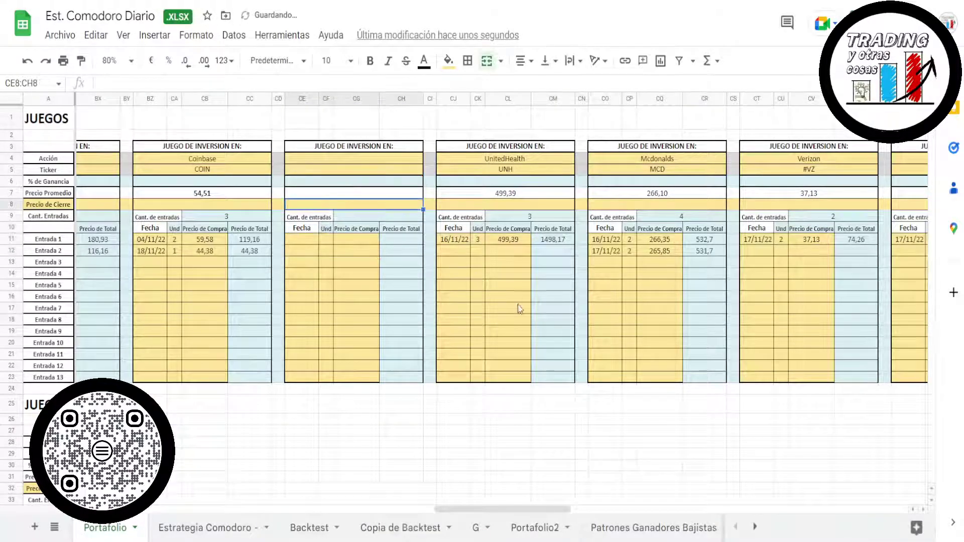
# Switch to the Telegram channel, open the 10/11/2022 search result and copy "Disney #DIS" from it into the draft post
pyautogui.scroll(-1, 629, 328)
pyautogui.scroll(-9, 629, 328)
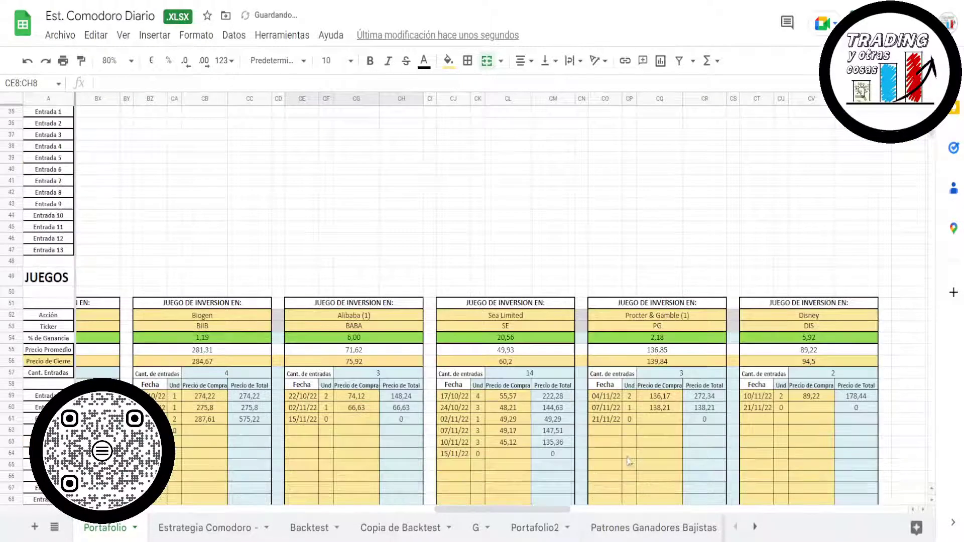
pyautogui.scroll(-2, 650, 428)
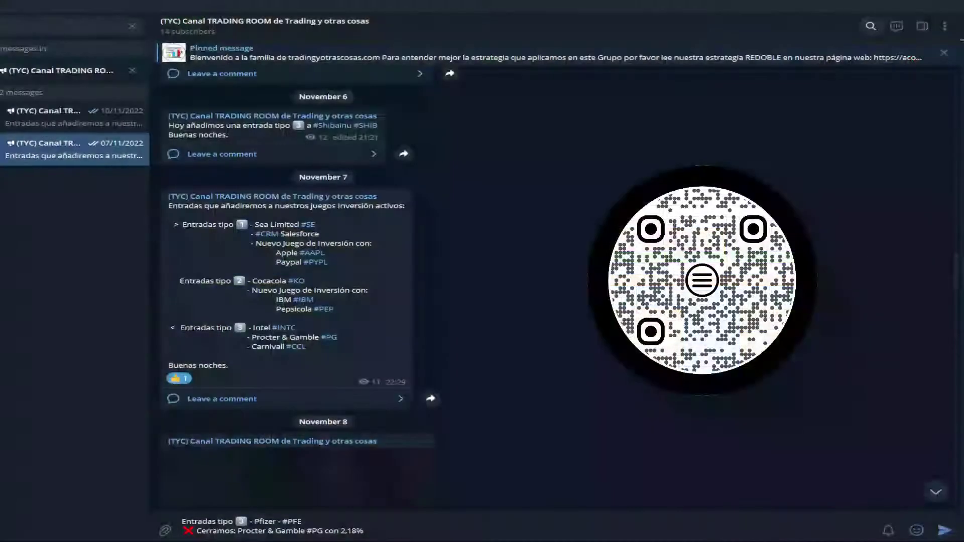
pyautogui.scroll(-1, 298, 507)
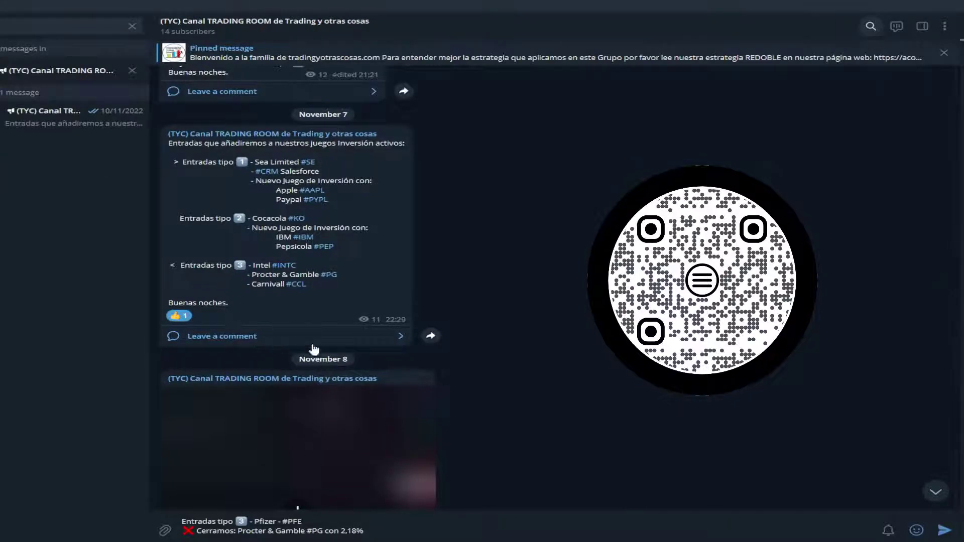
pyautogui.click(121, 129)
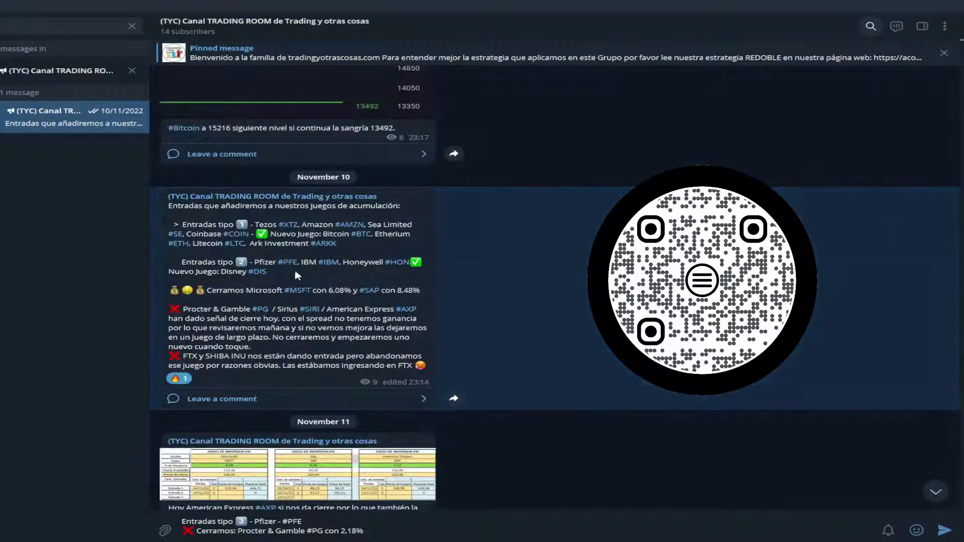
pyautogui.moveTo(270, 274); pyautogui.dragTo(229, 274)
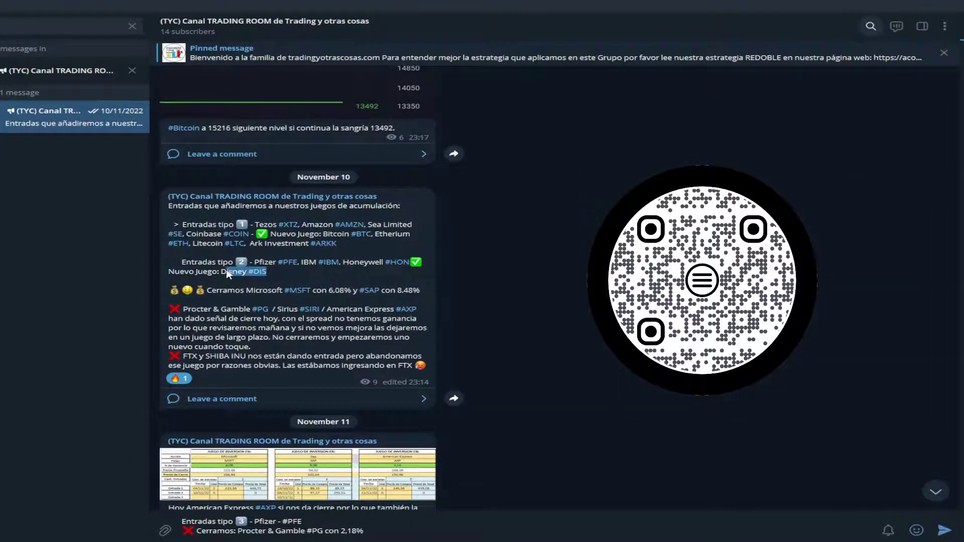
pyautogui.click(389, 536)
pyautogui.hotkey('ctrl', 'v')
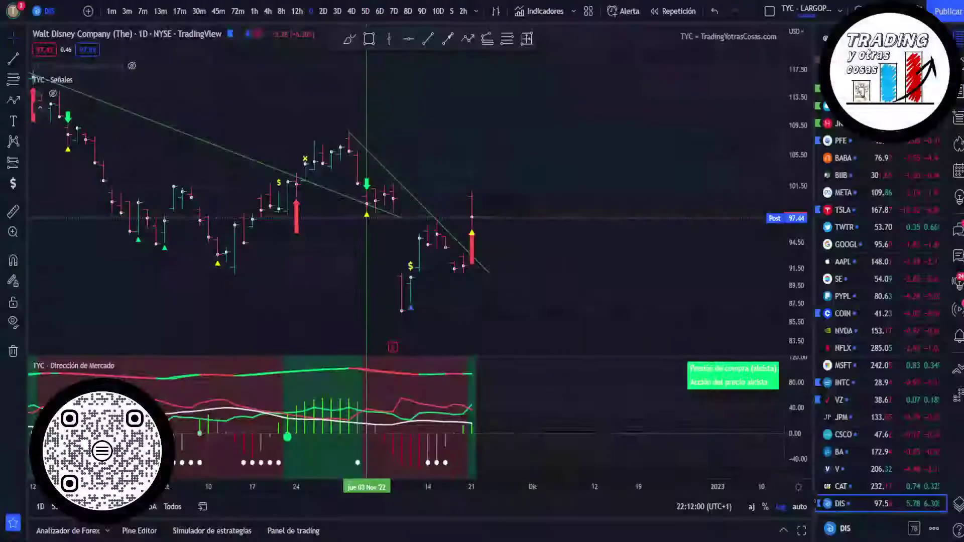
# On the Disney chart in TradingView, place a yellow X above the 21 November bar and move the vertical line to that date
pyautogui.click(23, 187)
pyautogui.click(70, 168)
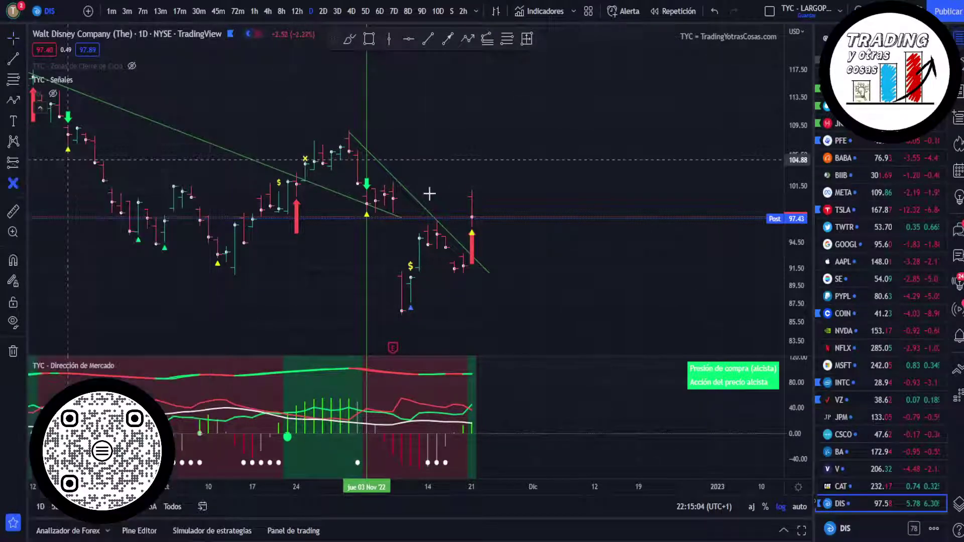
pyautogui.click(472, 182)
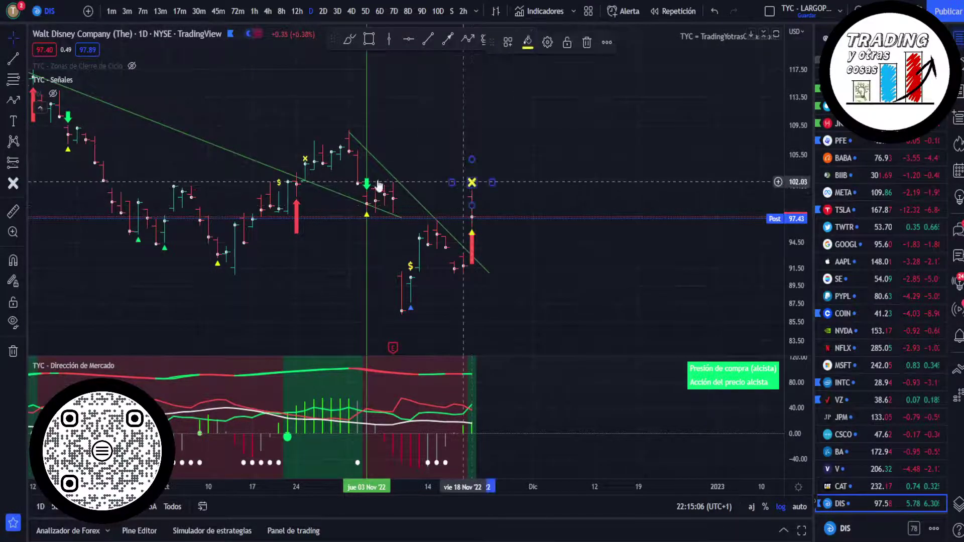
pyautogui.click(368, 141)
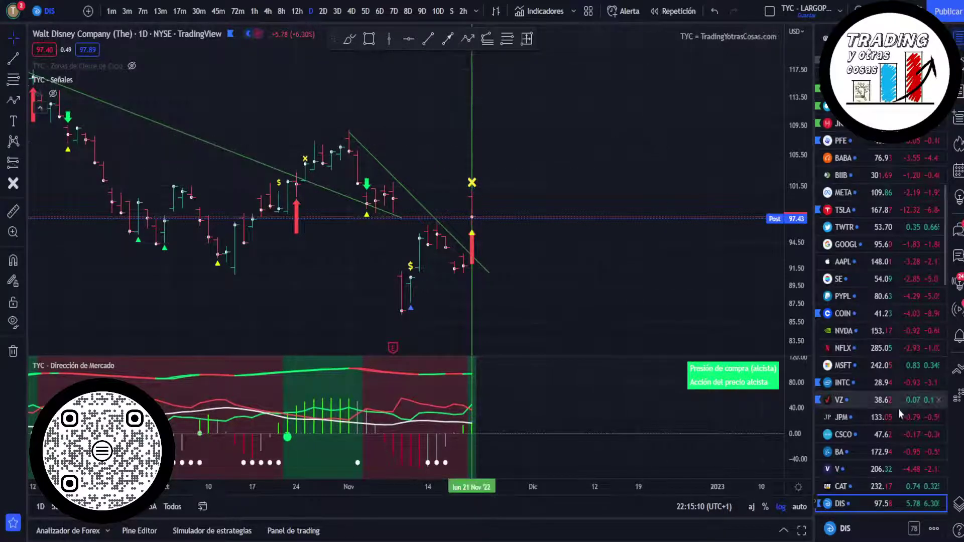
# Go through the Merck, Walmart, Chevron and Nike charts and examine their latest bars and signals
pyautogui.scroll(-3, 836, 442)
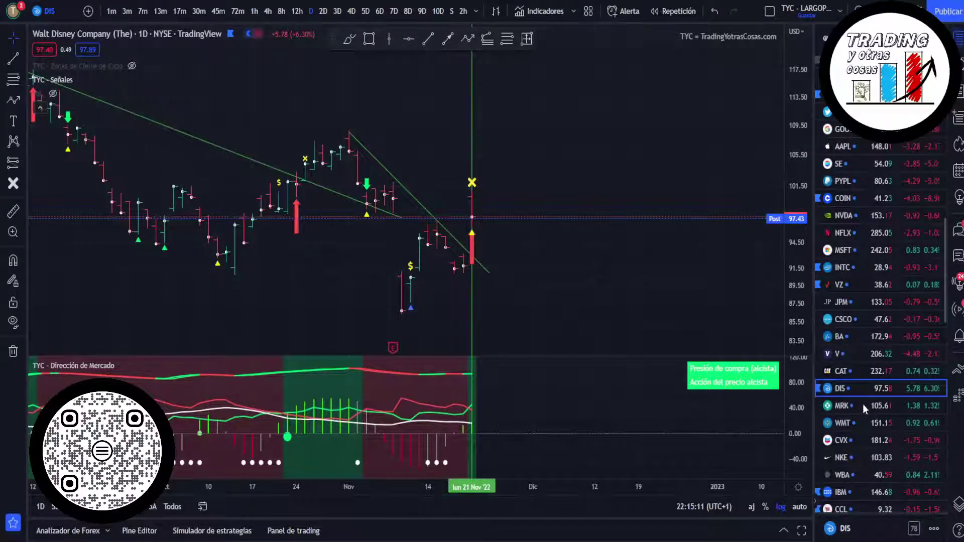
pyautogui.press('Down')
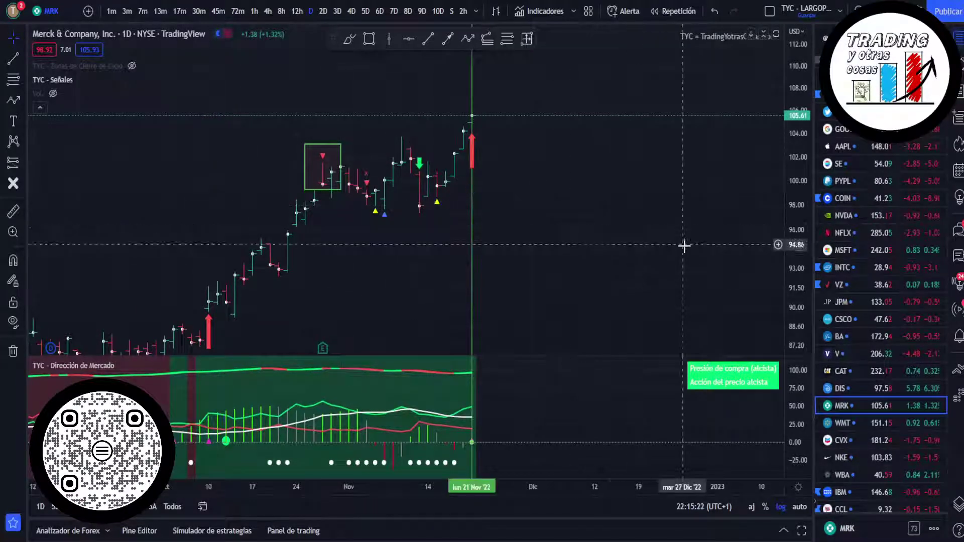
pyautogui.press('Down')
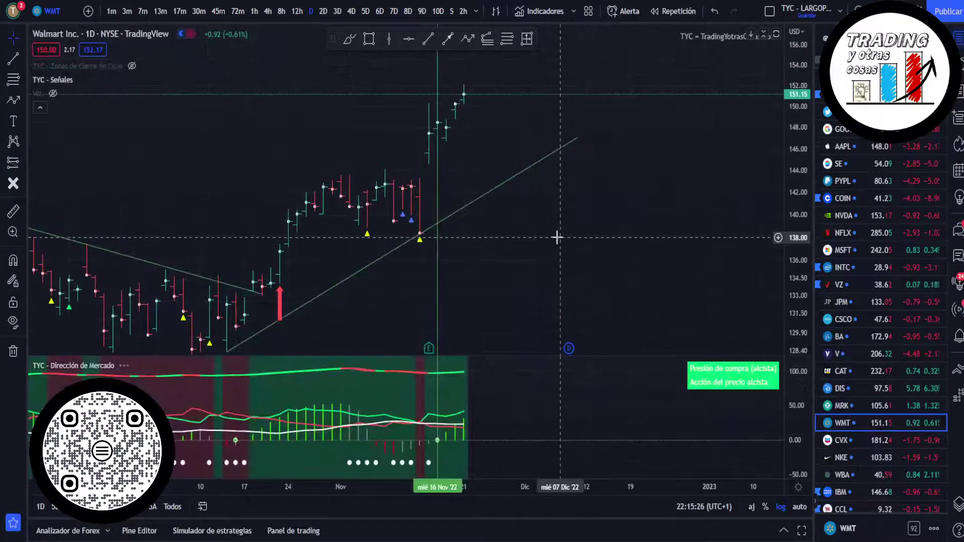
pyautogui.press('Down')
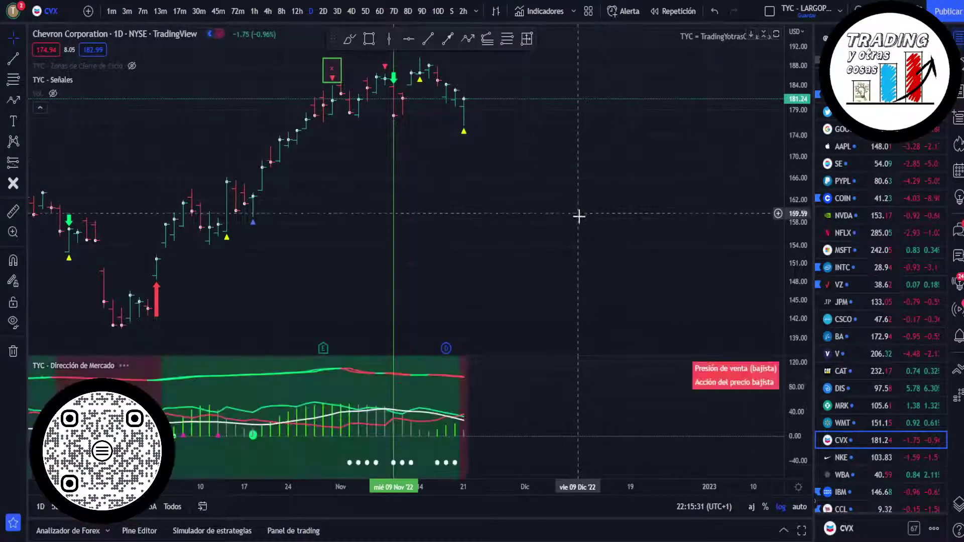
pyautogui.press('Down')
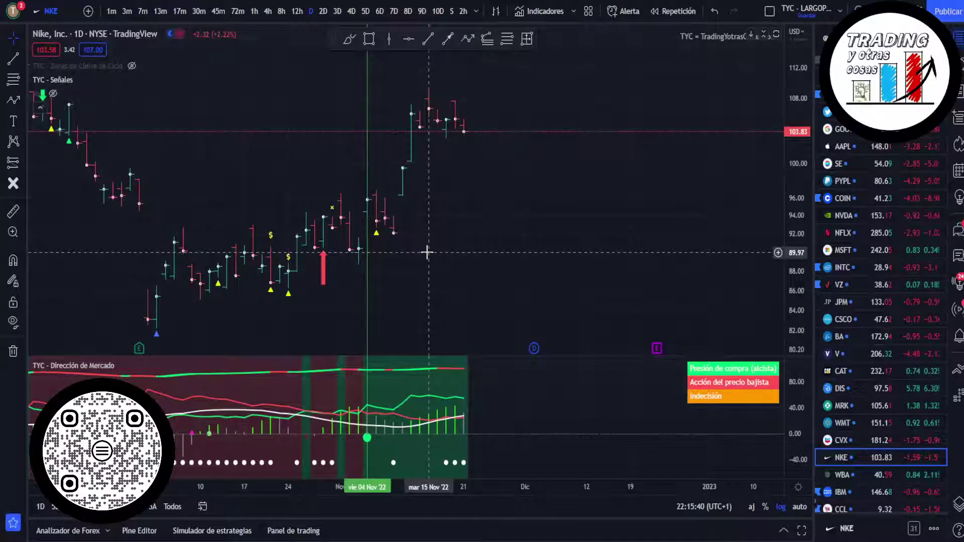
# Draw a rising trend line under Nike's lows from the early October low at about 82.11 to about December 20
pyautogui.hscroll(1, 516, 233)
pyautogui.click(428, 39)
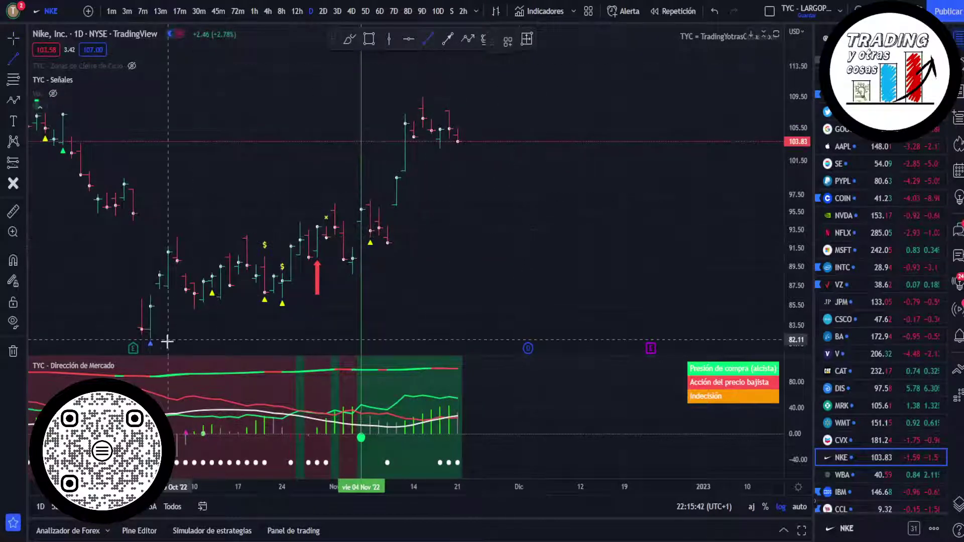
pyautogui.click(149, 340)
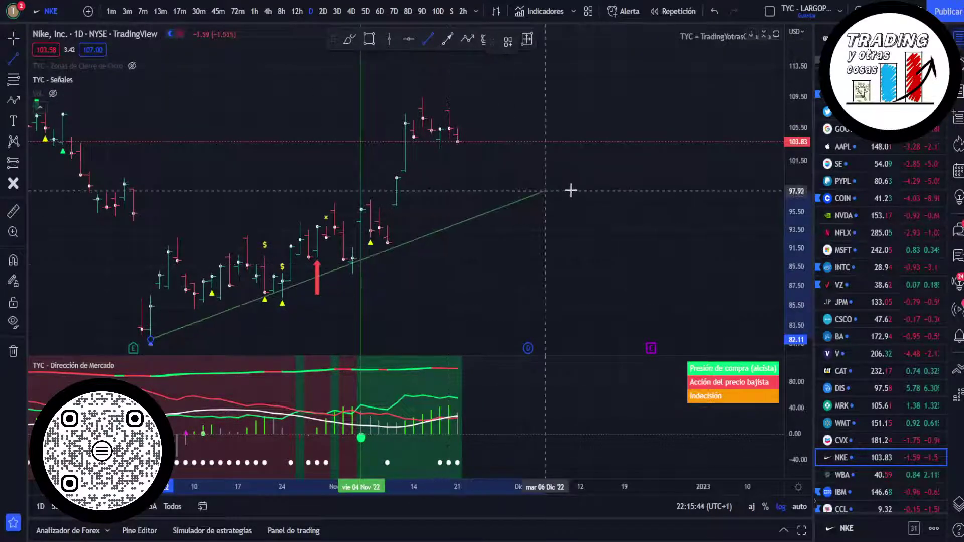
pyautogui.click(632, 186)
# Draw a second, steeper rising trend line on Nike from the early November low at about 88.8 to about 104 around December 1
pyautogui.moveTo(618, 241); pyautogui.dragTo(564, 271)
pyautogui.click(428, 38)
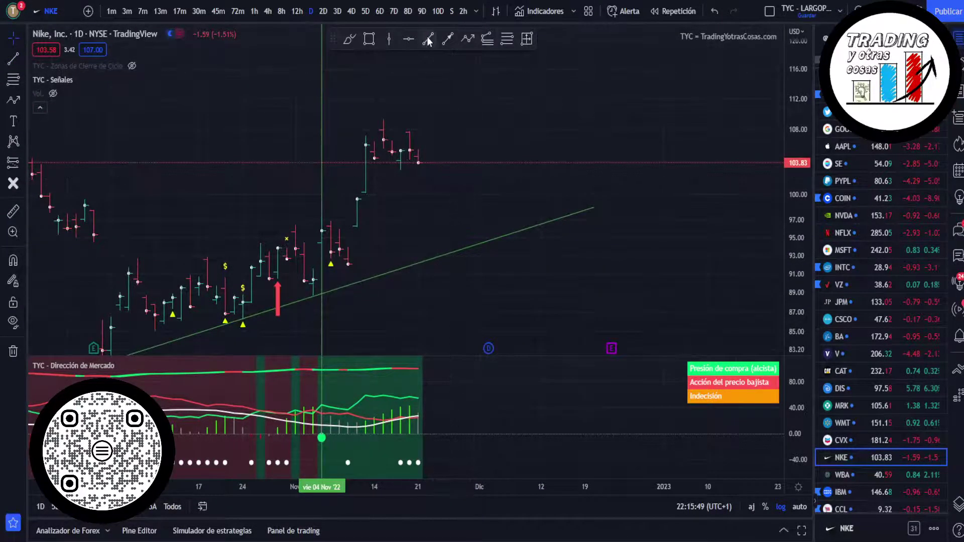
pyautogui.click(314, 296)
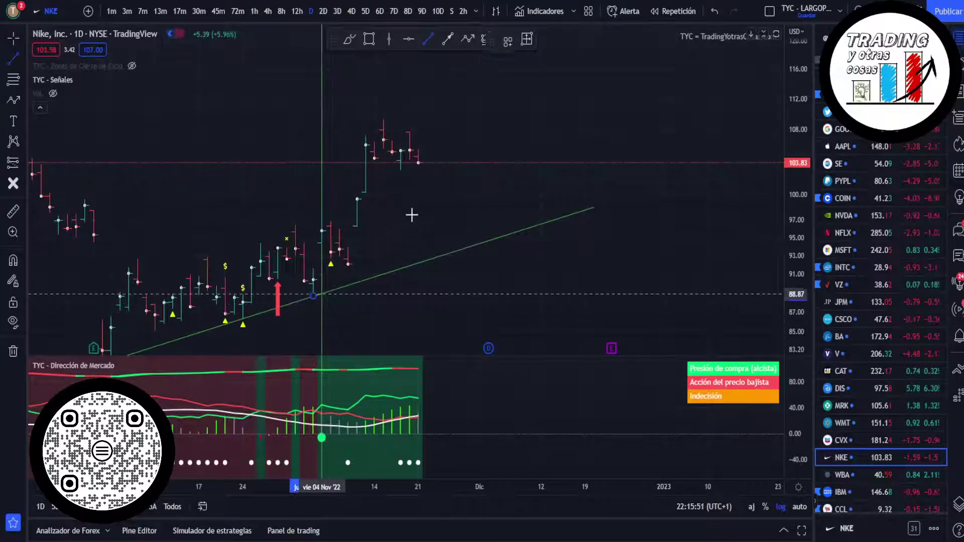
pyautogui.click(479, 158)
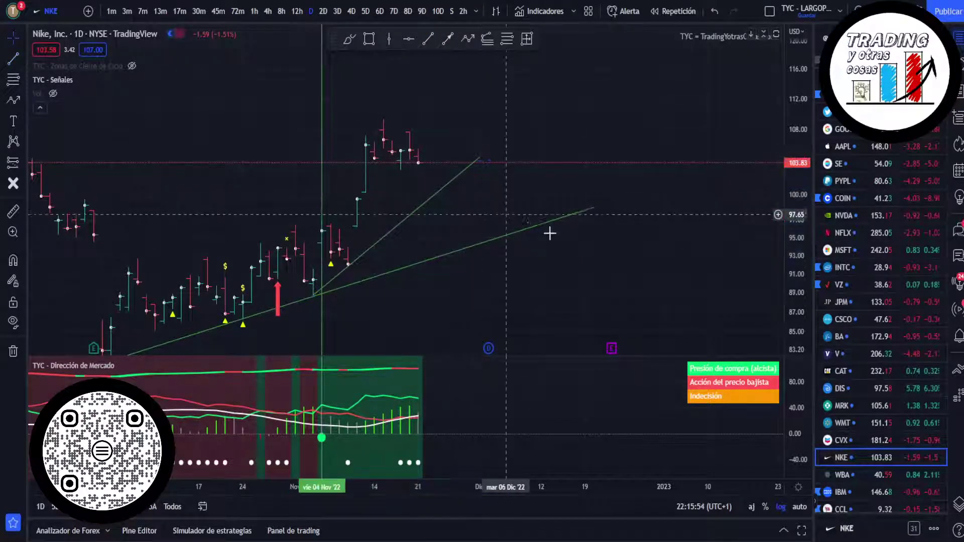
pyautogui.moveTo(613, 278); pyautogui.dragTo(608, 286)
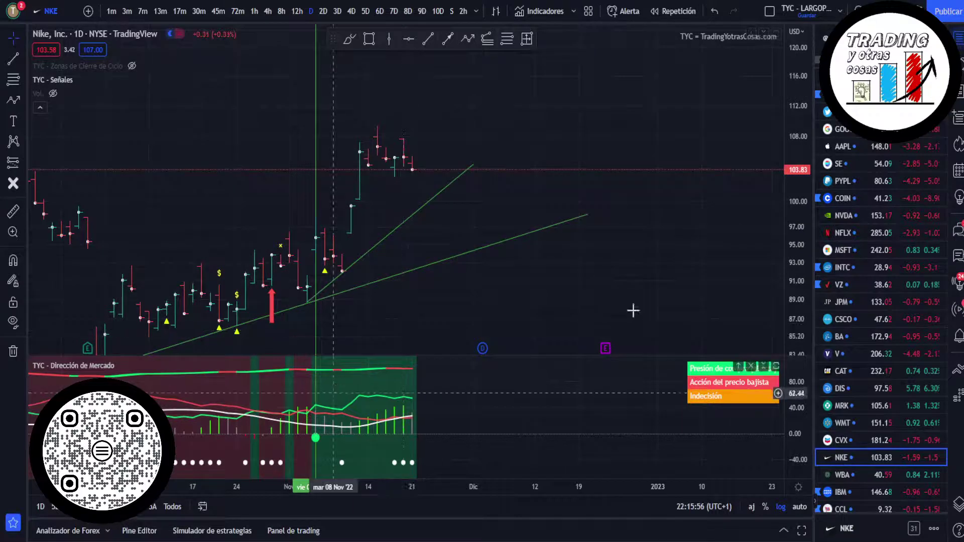
# Go through the Walgreens and IBM charts and examine their latest bars, trend lines and signals
pyautogui.press('Down')
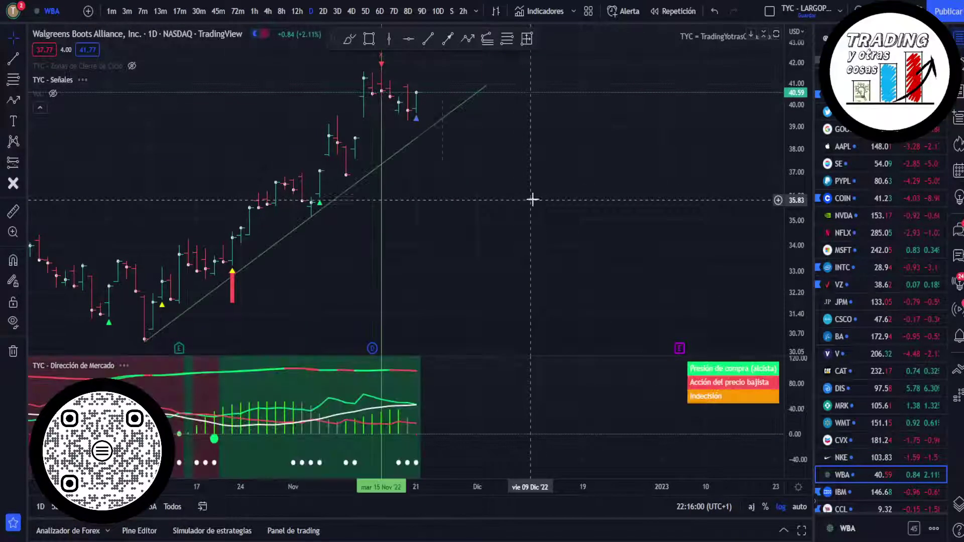
pyautogui.moveTo(530, 242); pyautogui.dragTo(534, 251)
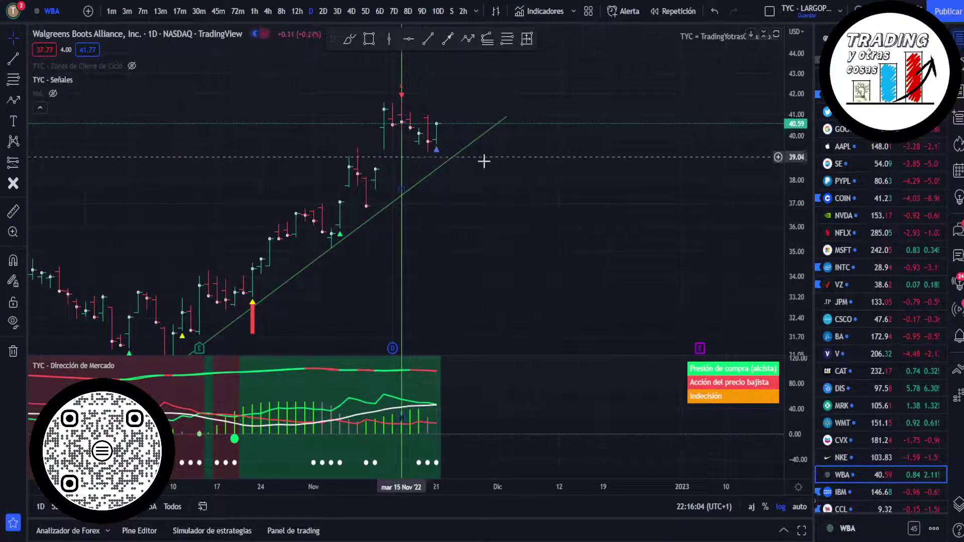
pyautogui.press('Down')
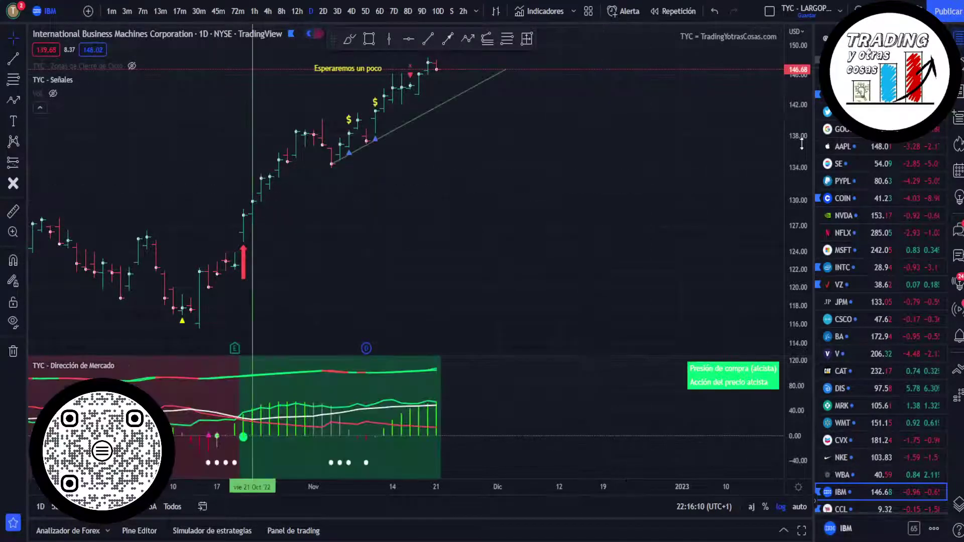
pyautogui.moveTo(793, 122); pyautogui.dragTo(794, 143)
pyautogui.moveTo(523, 185); pyautogui.dragTo(528, 240)
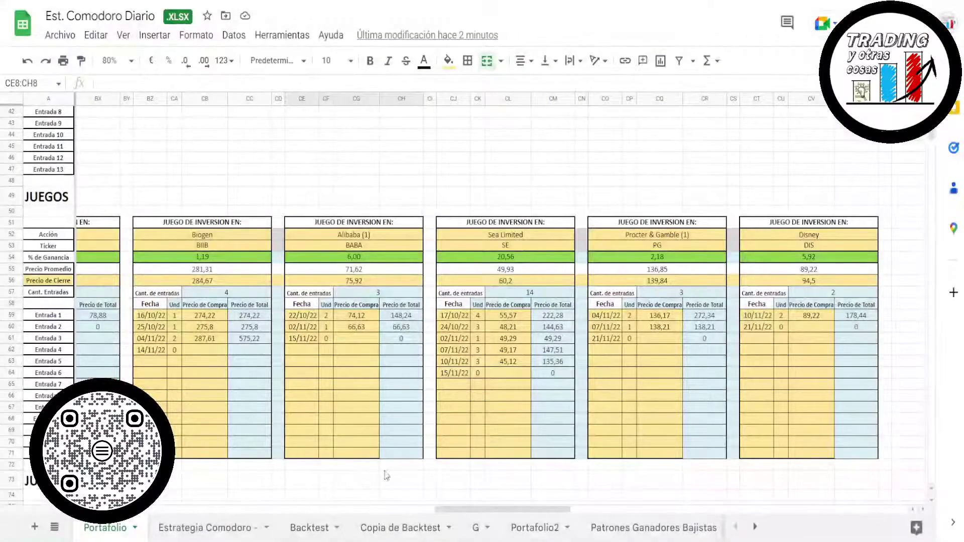
# Switch to the portfolio sheet in Google Sheets and look through the investment blocks for the open positions
pyautogui.hscroll(10, 420, 438)
pyautogui.scroll(5, 447, 358)
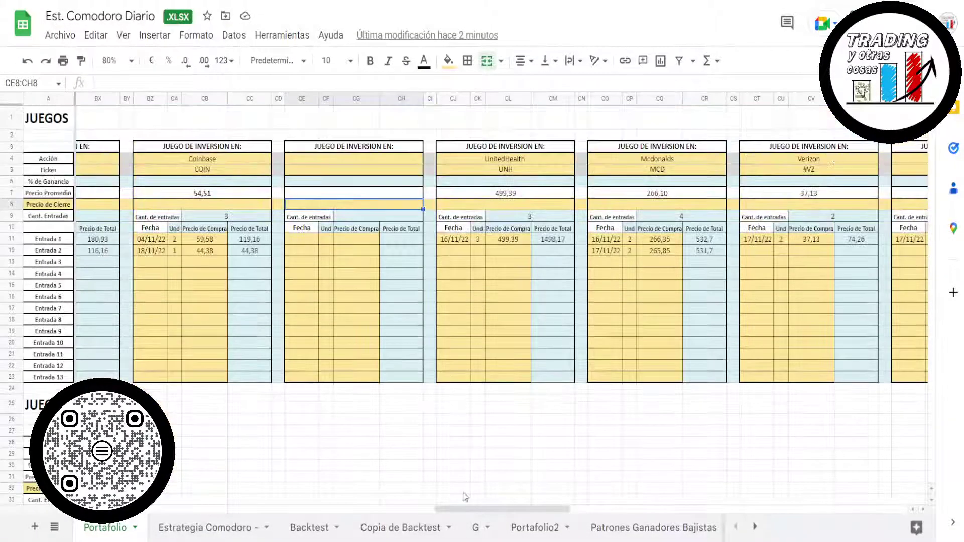
pyautogui.hscroll(-15, 447, 358)
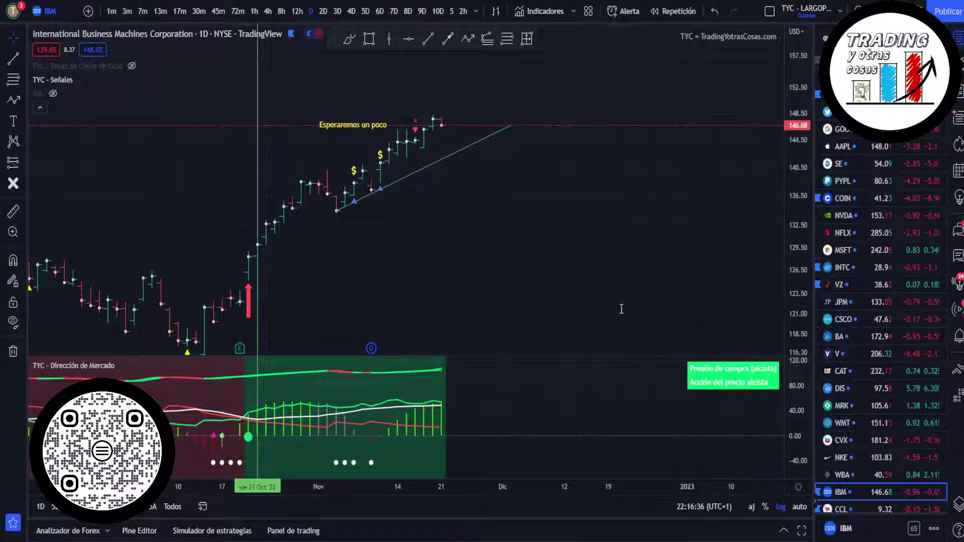
# Back in TradingView, delete the "Esperaremos un poco" text note from the IBM chart
pyautogui.click(370, 130)
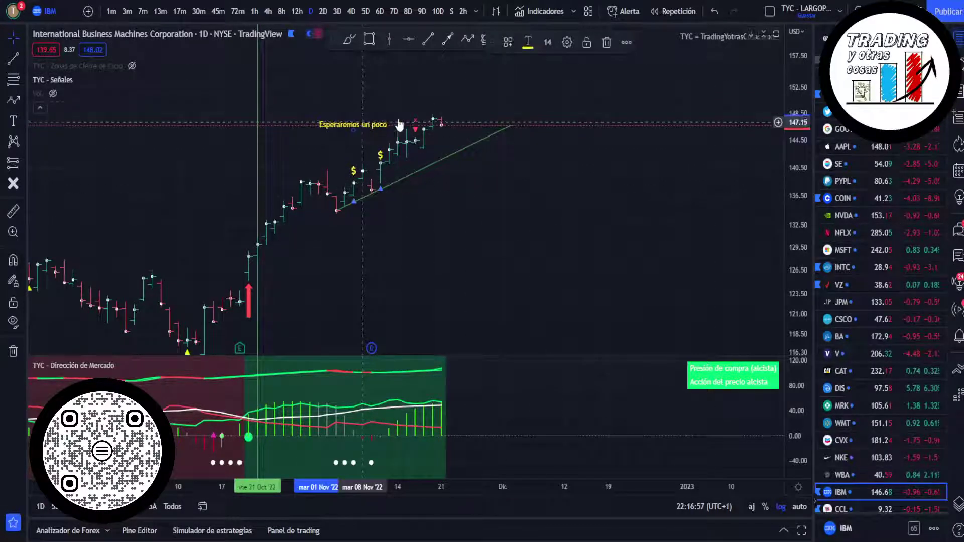
pyautogui.click(606, 44)
# Open the Carnival (CCL) chart and move its vertical line to the 16 November 2022 bar with the green down arrow
pyautogui.scroll(-5, 867, 402)
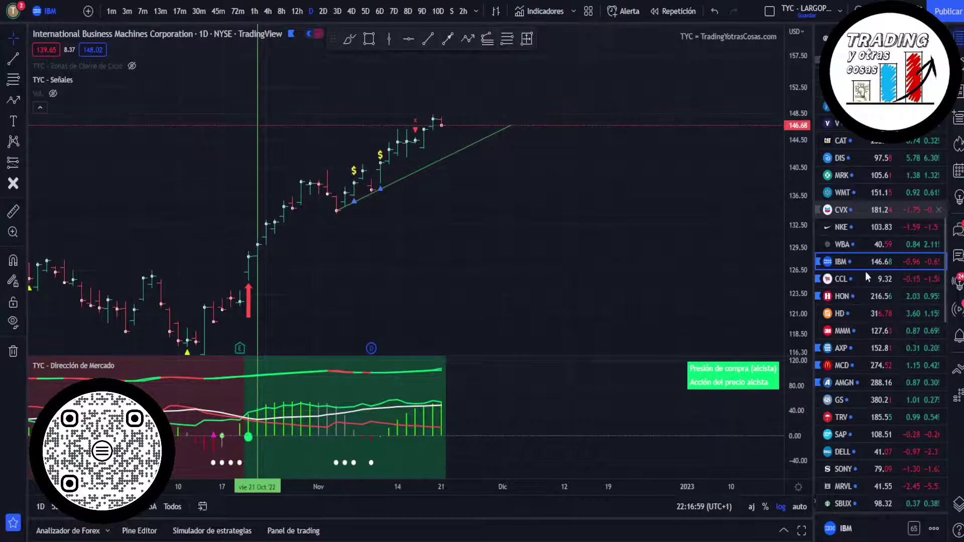
pyautogui.press('Up')
pyautogui.press('Up')
pyautogui.press('Up')
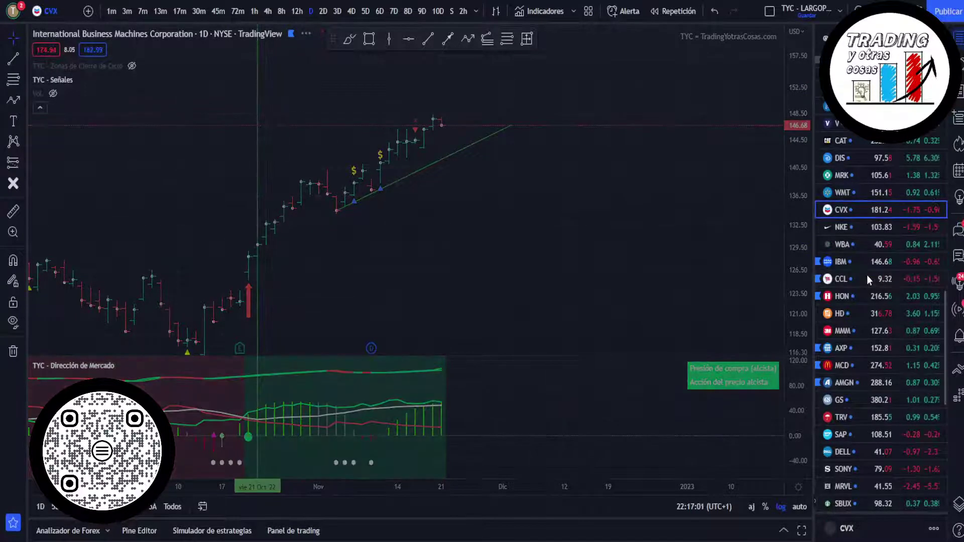
pyautogui.click(866, 278)
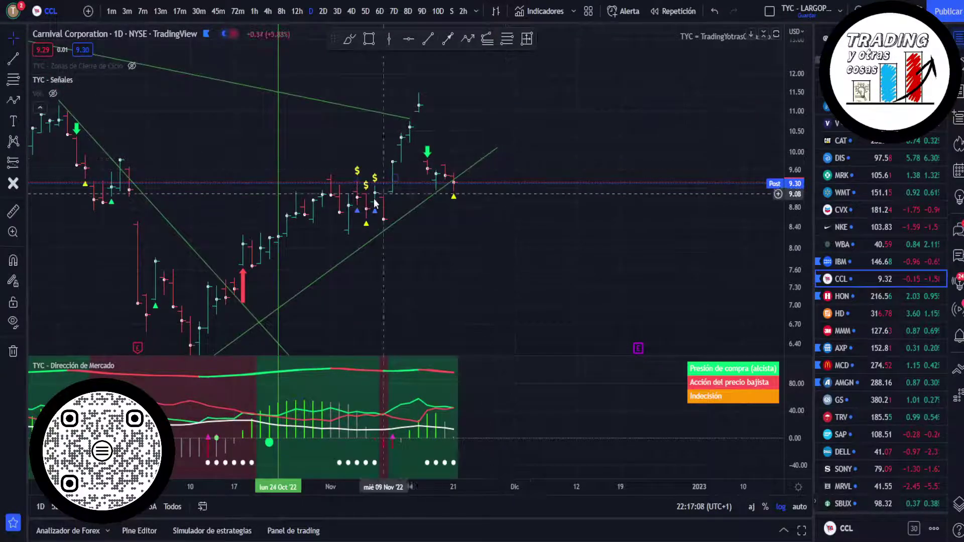
pyautogui.click(278, 172)
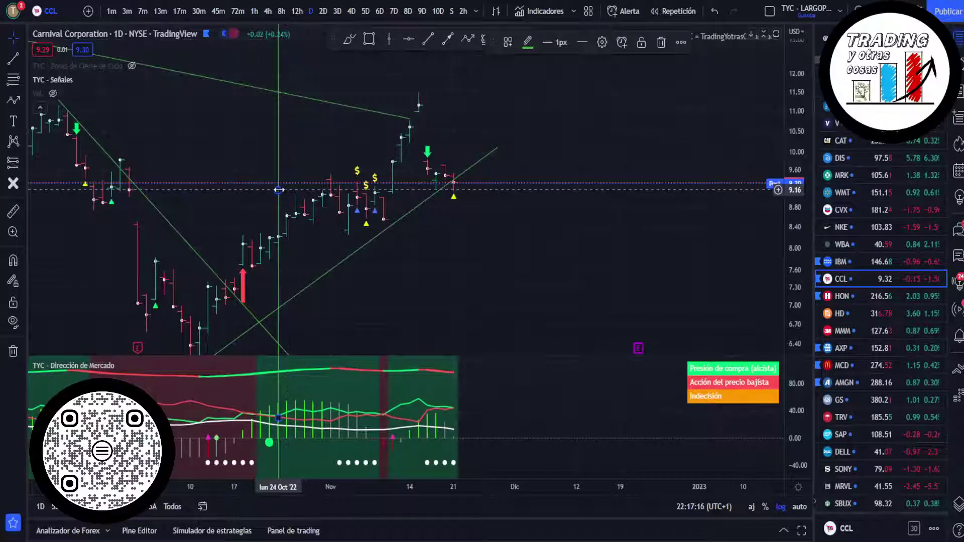
pyautogui.moveTo(311, 187); pyautogui.dragTo(449, 222)
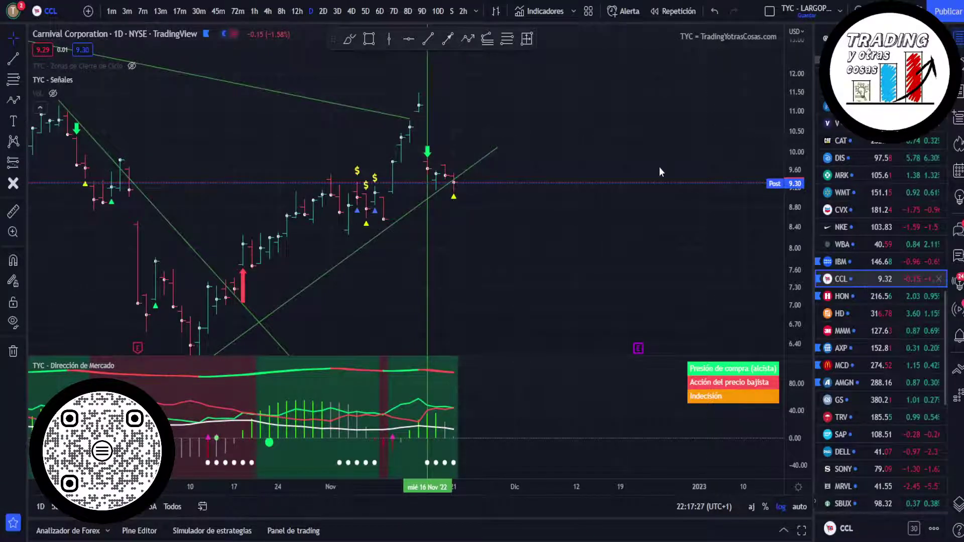
# Go through the Honeywell, Home Depot and 3M charts and examine their latest bars and signals
pyautogui.press('Down')
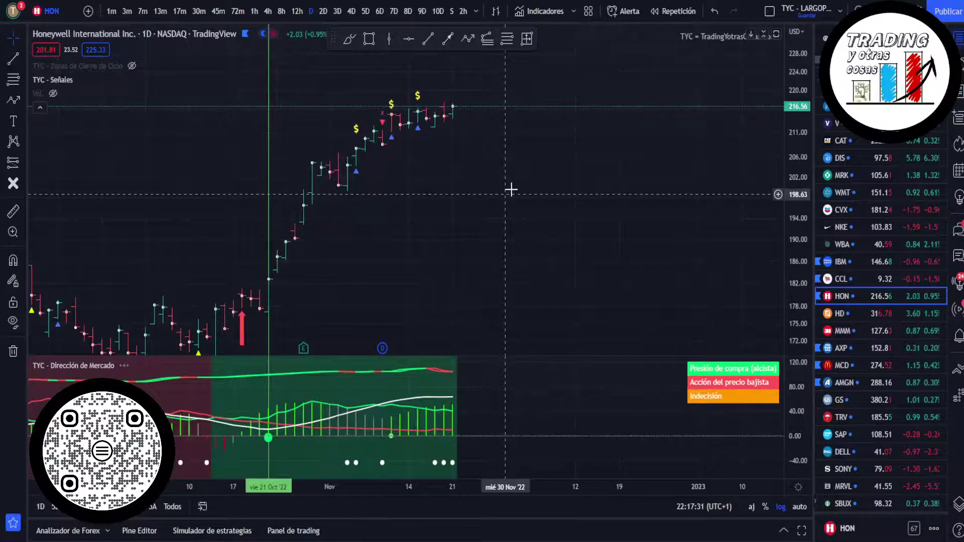
pyautogui.moveTo(534, 197); pyautogui.dragTo(532, 211)
pyautogui.press('Down')
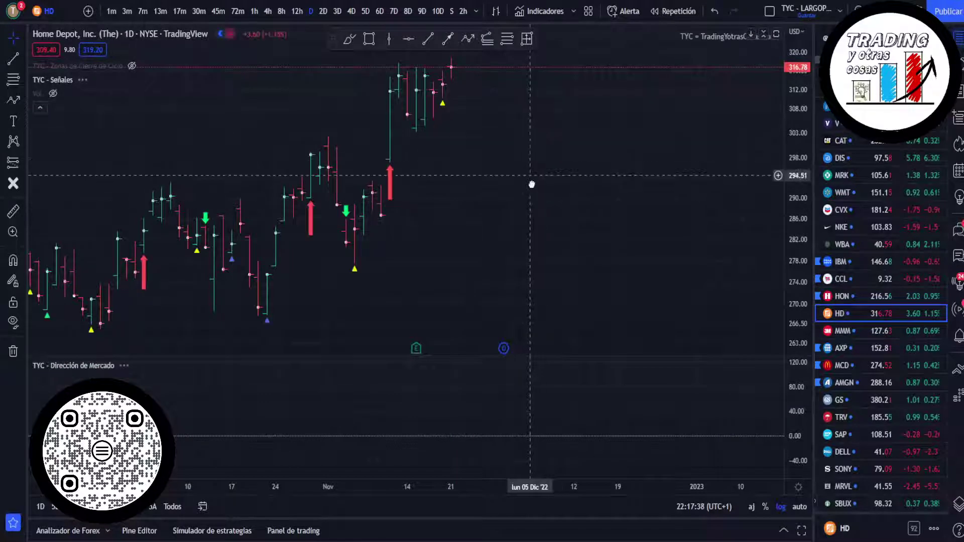
pyautogui.moveTo(532, 183); pyautogui.dragTo(525, 213)
pyautogui.press('Down')
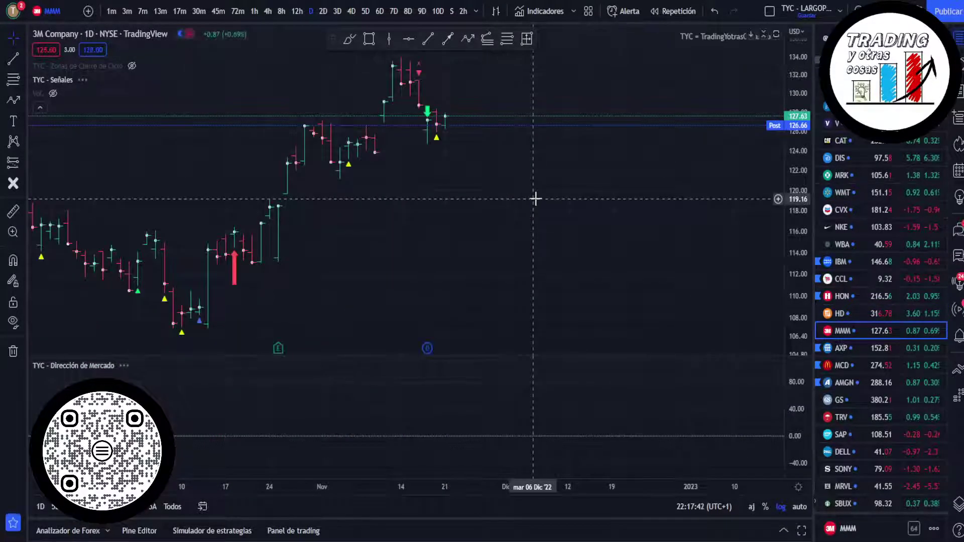
pyautogui.moveTo(541, 239); pyautogui.dragTo(543, 243)
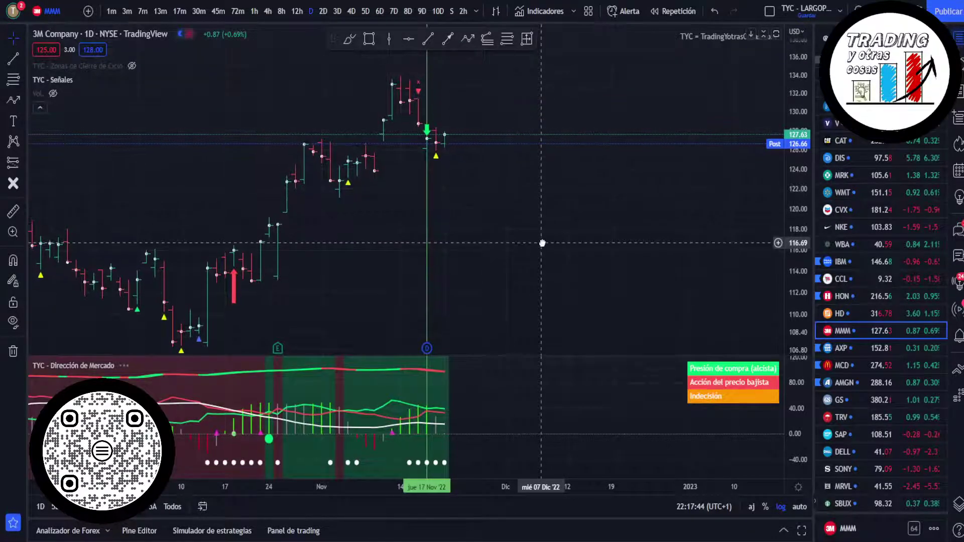
# Open the American Express chart and place a yellow question mark above the 21 November bar
pyautogui.press('Down')
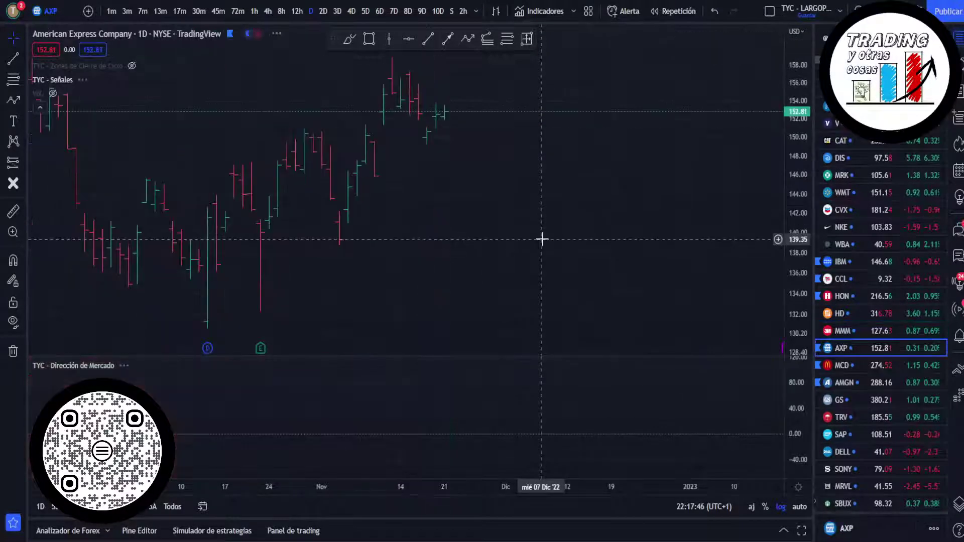
pyautogui.moveTo(542, 190); pyautogui.dragTo(540, 241)
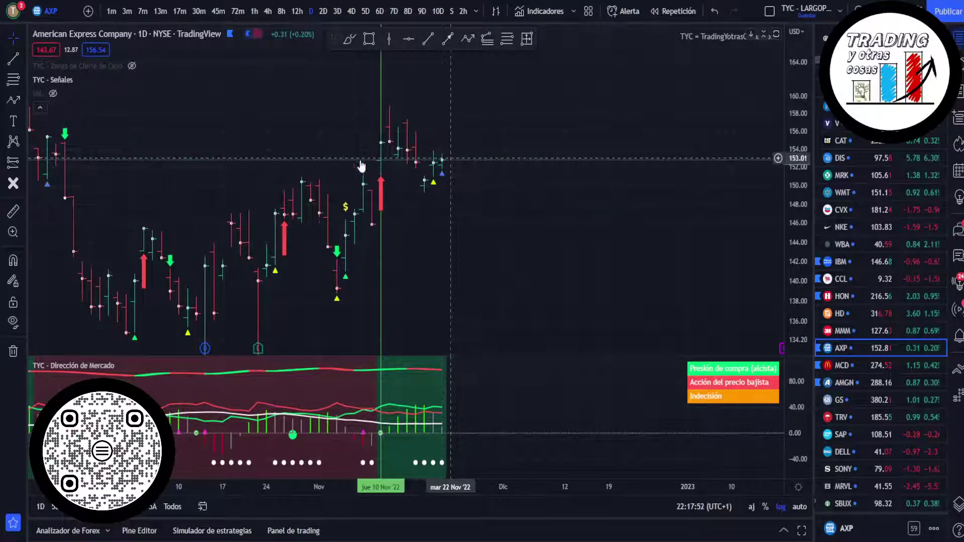
pyautogui.click(23, 183)
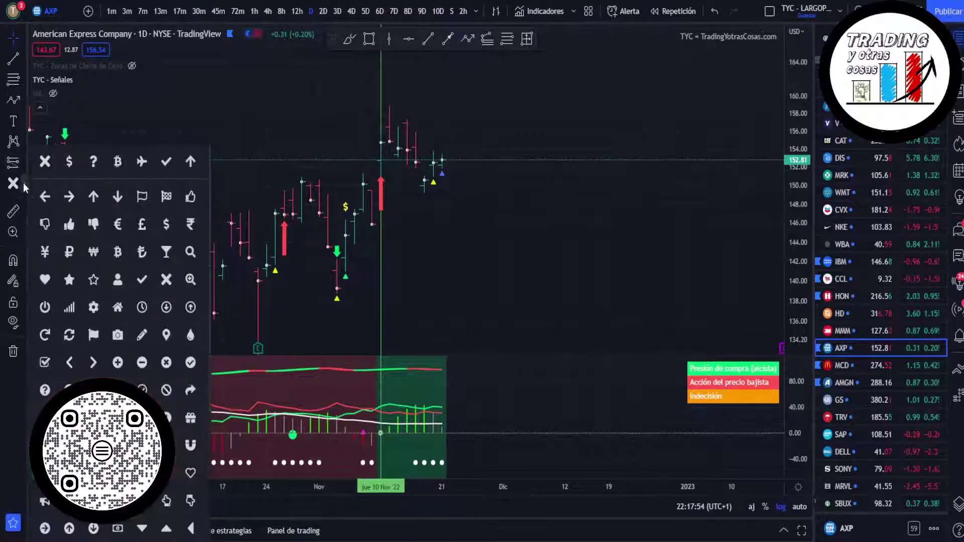
pyautogui.click(44, 390)
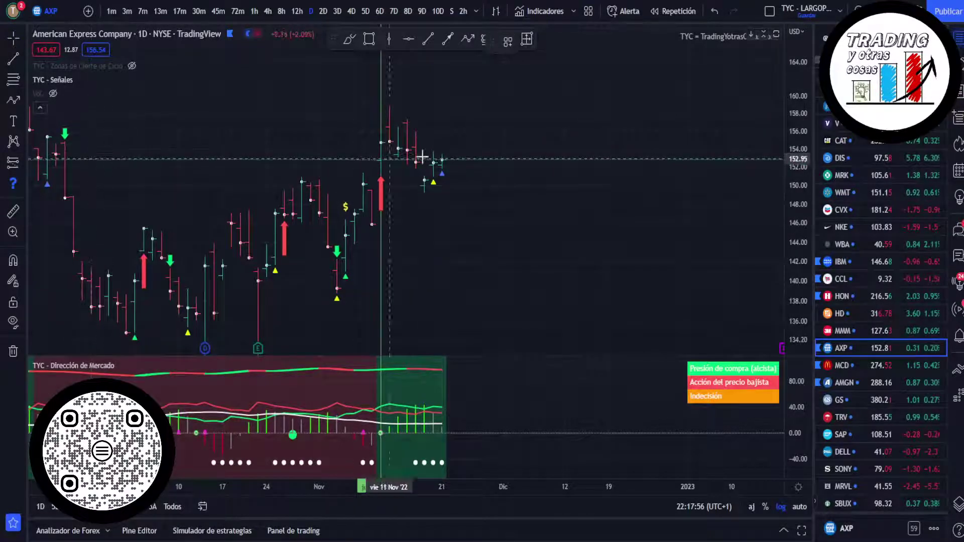
pyautogui.click(442, 146)
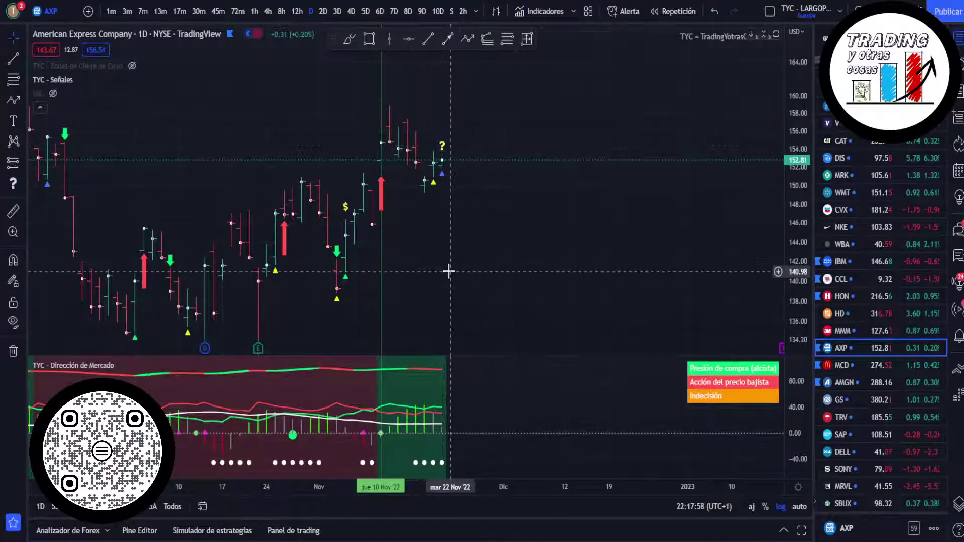
# On the McDonald's chart, draw a rising trend line from the 30 September low at about 230 to about the start of 2023
pyautogui.press('Down')
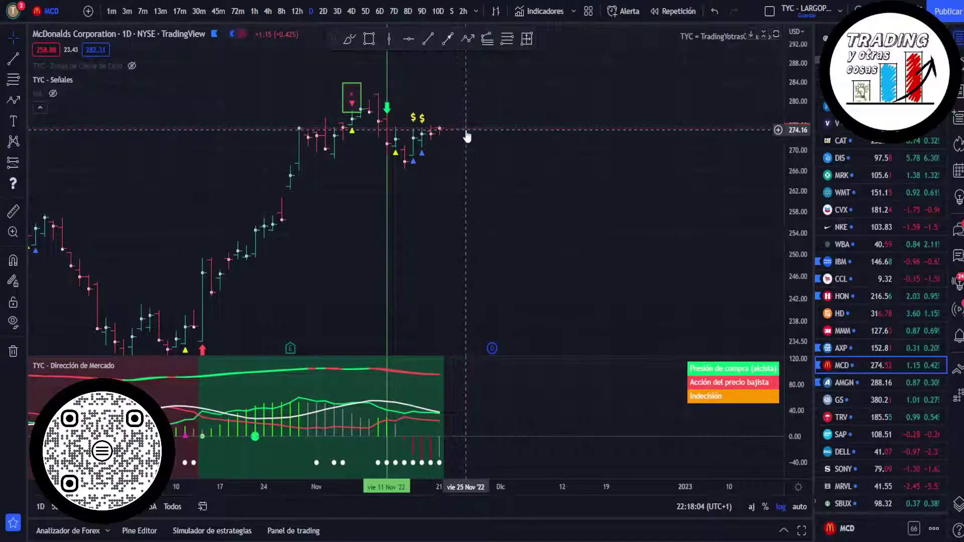
pyautogui.press('Down')
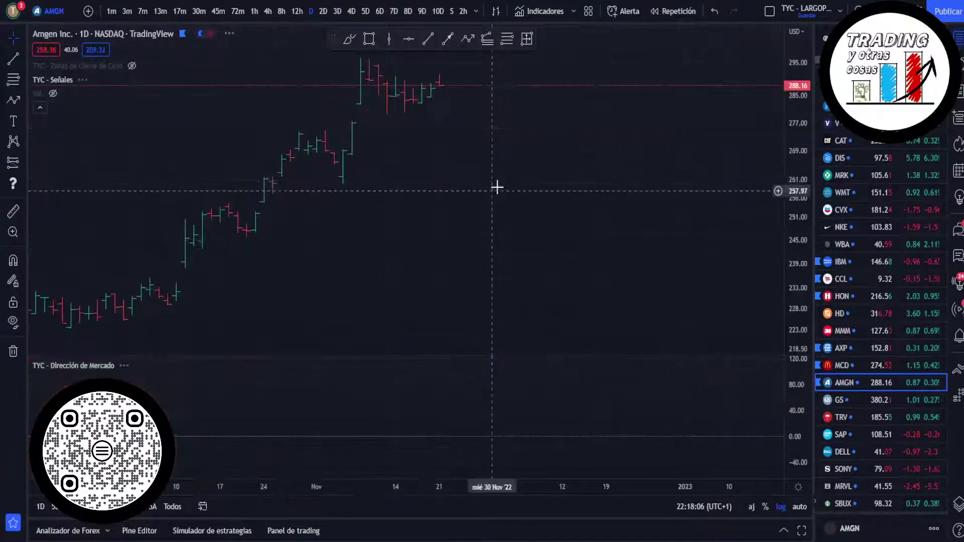
pyautogui.press('Up')
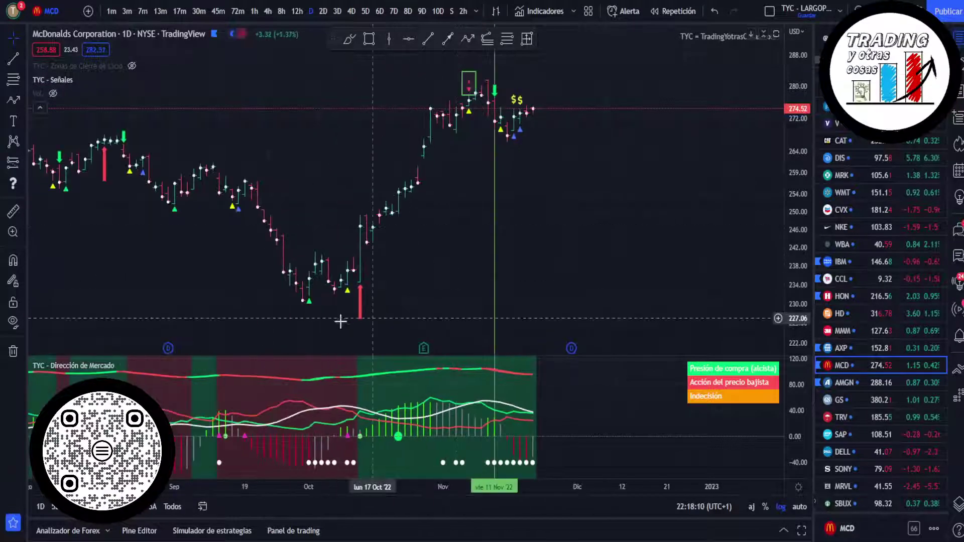
pyautogui.click(428, 40)
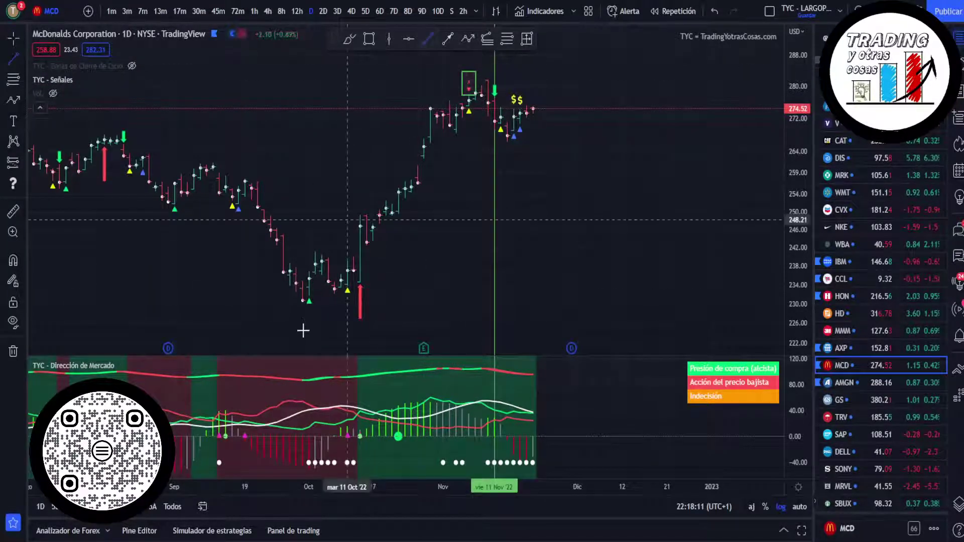
pyautogui.click(303, 303)
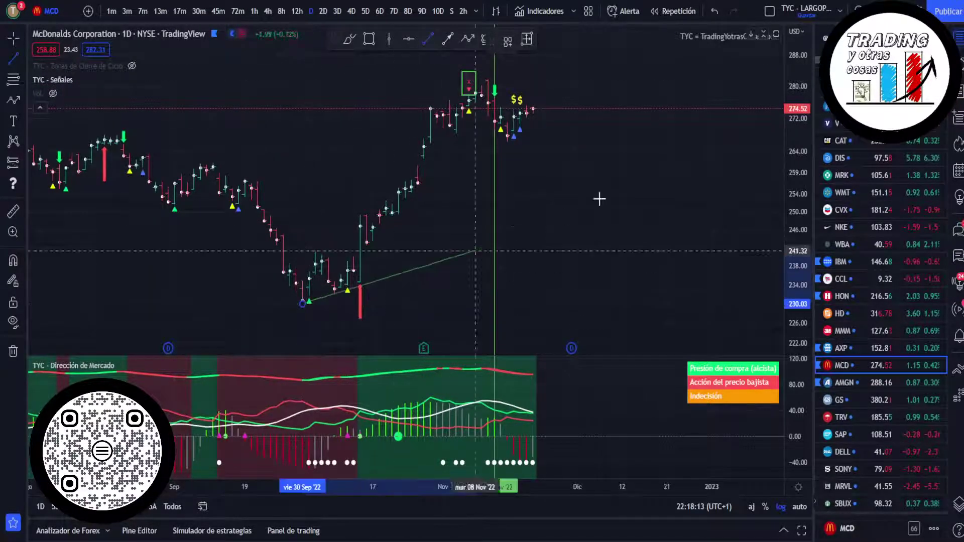
pyautogui.click(710, 143)
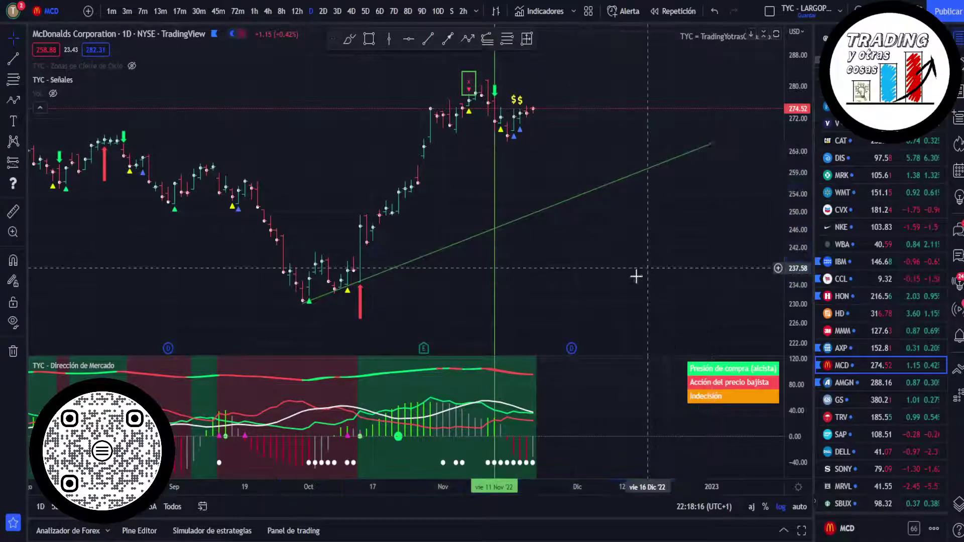
# Draw a steeper McDonald's trend line from the 13 October low at about 234.5 to about 284 in early December
pyautogui.moveTo(634, 276); pyautogui.dragTo(584, 301)
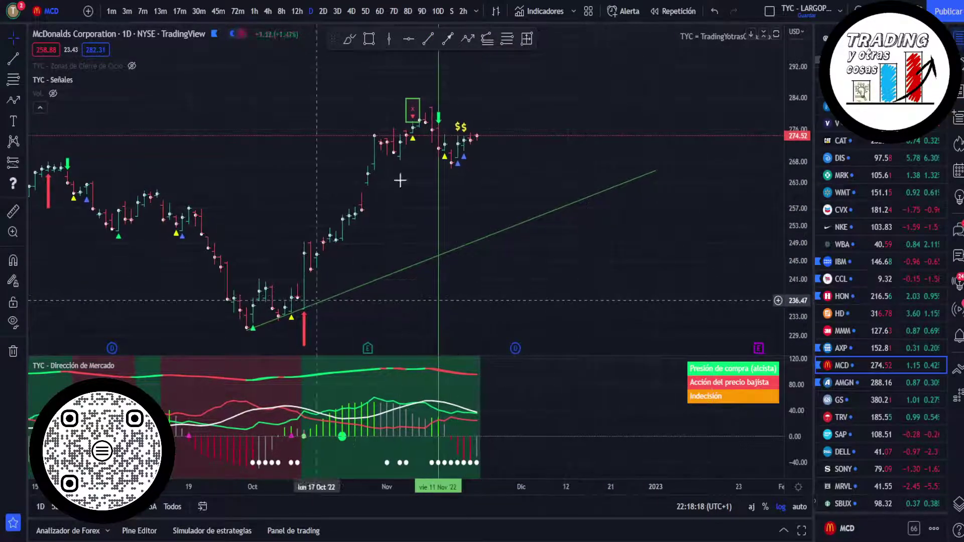
pyautogui.click(428, 40)
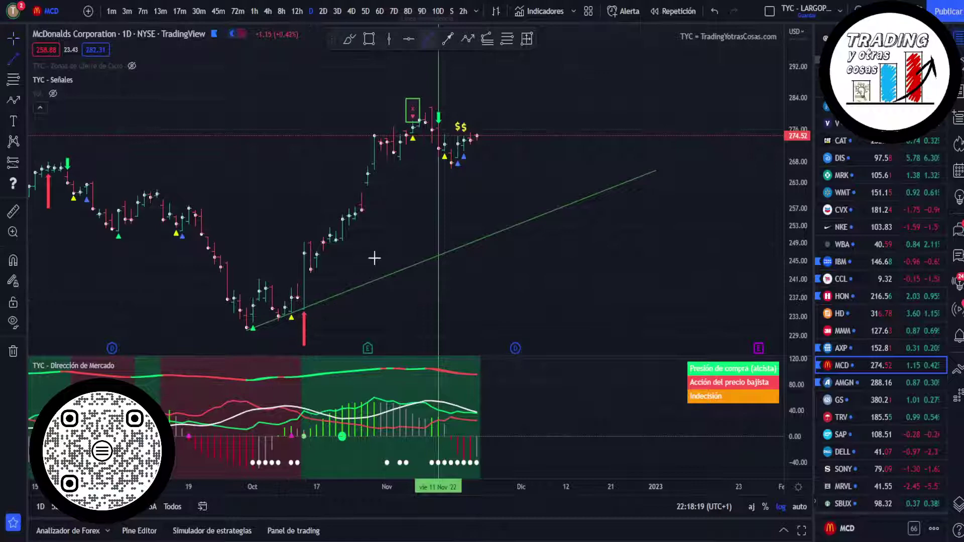
pyautogui.click(304, 310)
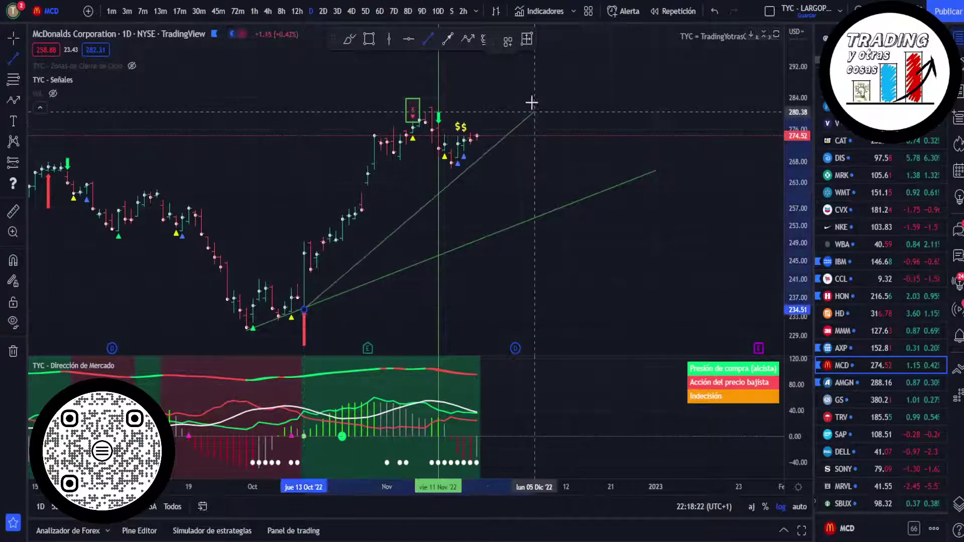
pyautogui.click(530, 98)
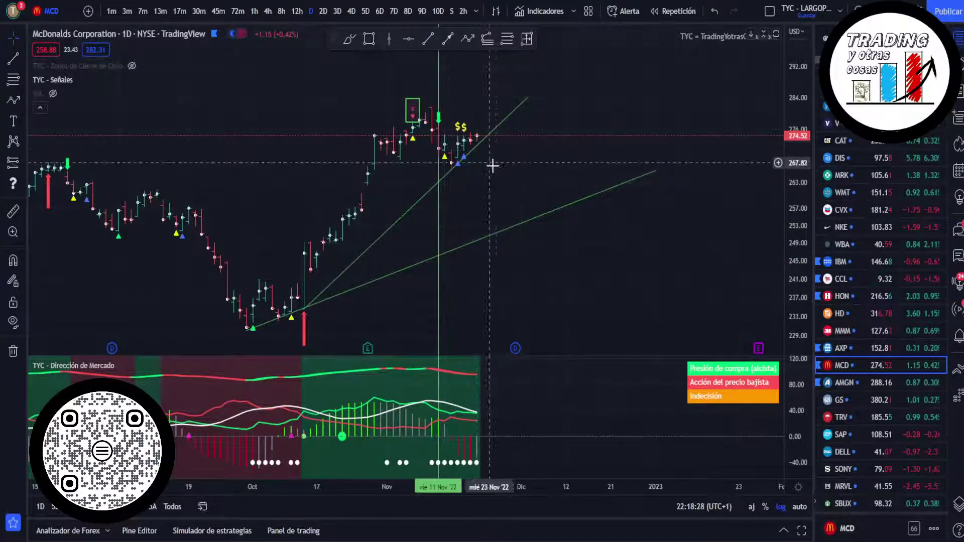
# Go through the Amgen, Goldman Sachs, Travelers and SAP charts and examine their latest bars and signals
pyautogui.moveTo(500, 198); pyautogui.dragTo(481, 190)
pyautogui.click(853, 383)
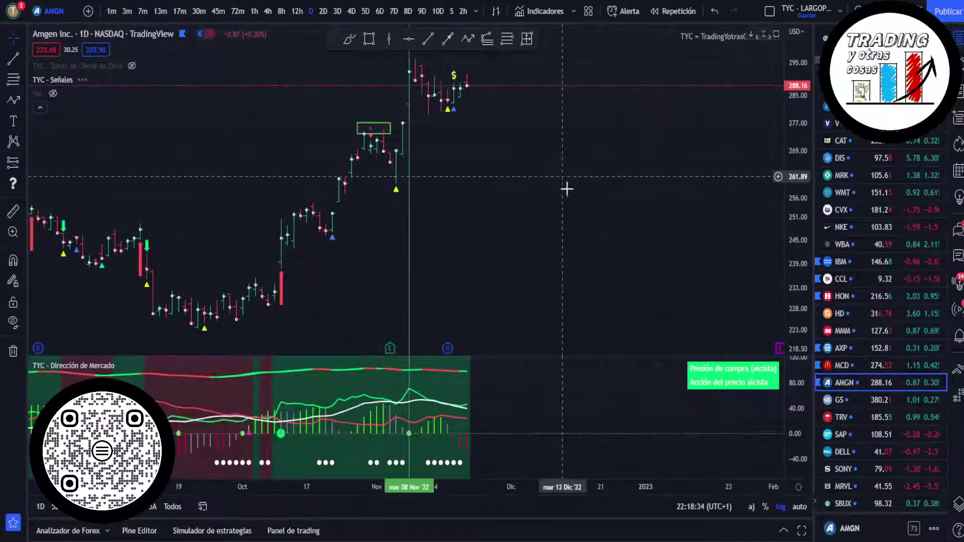
pyautogui.moveTo(566, 188); pyautogui.dragTo(566, 206)
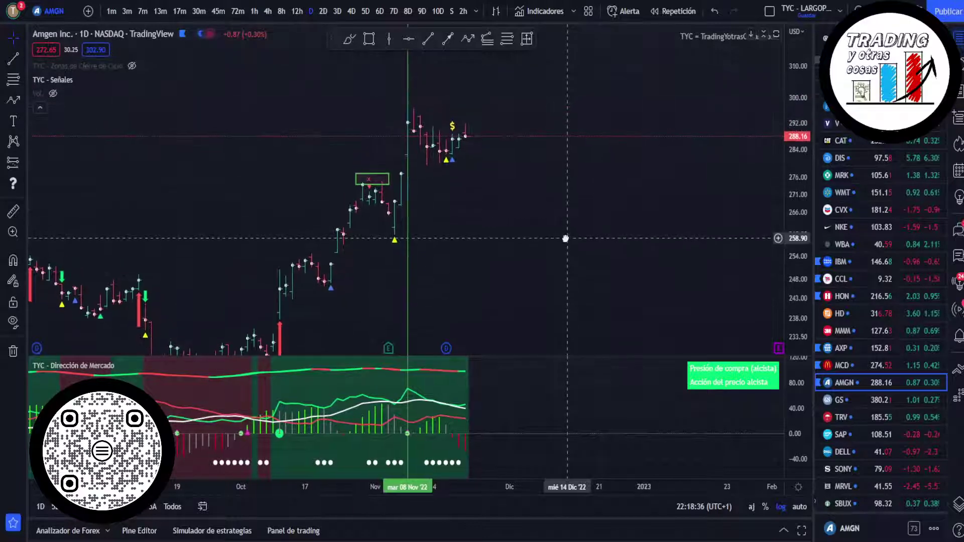
pyautogui.press('Down')
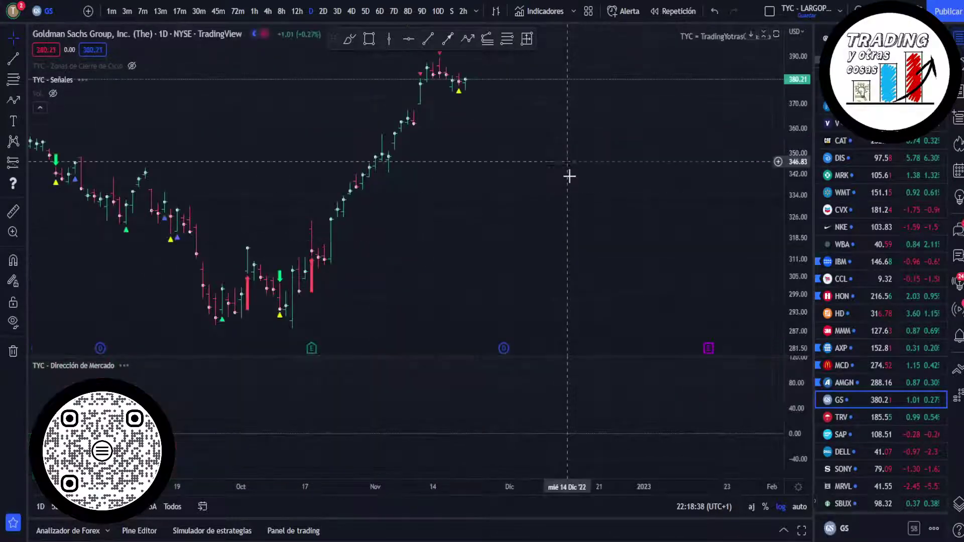
pyautogui.moveTo(568, 212); pyautogui.dragTo(566, 232)
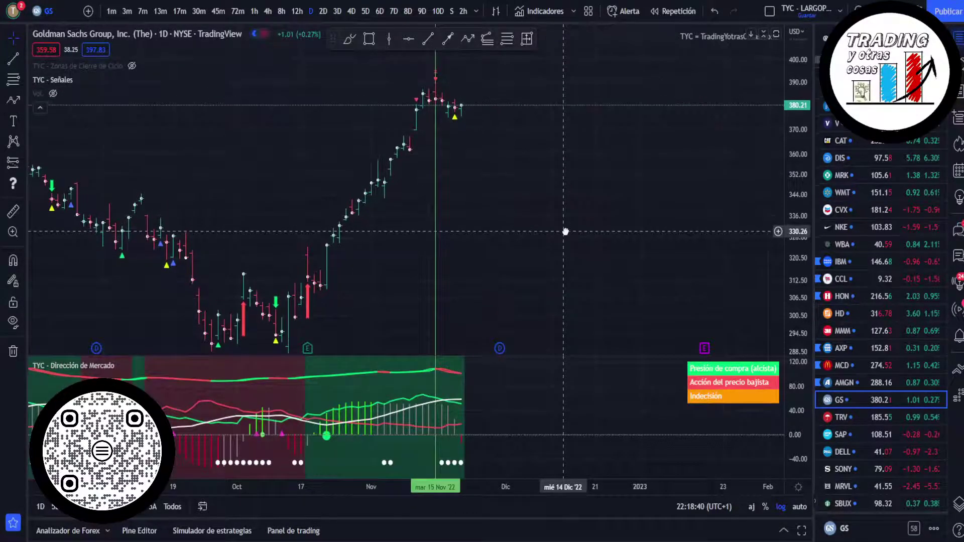
pyautogui.press('Down')
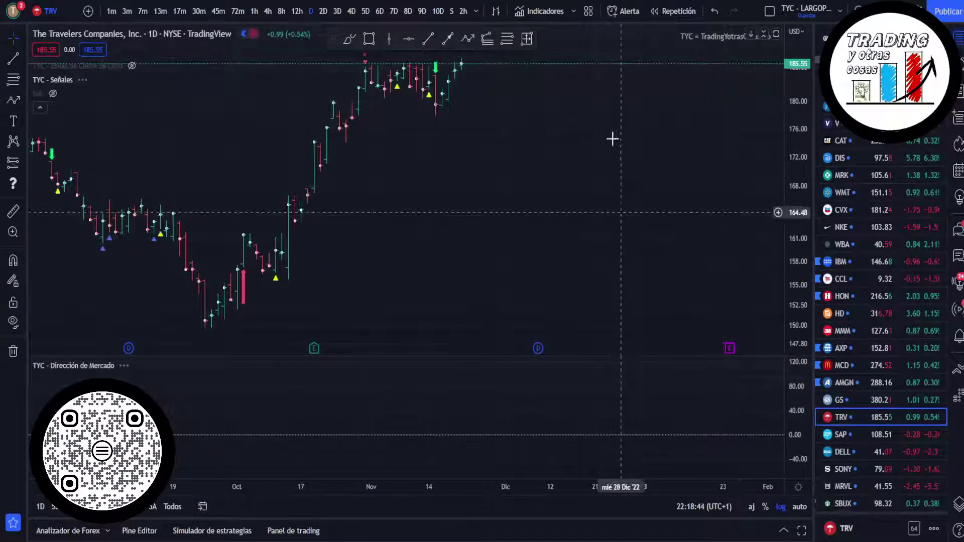
pyautogui.press('Down')
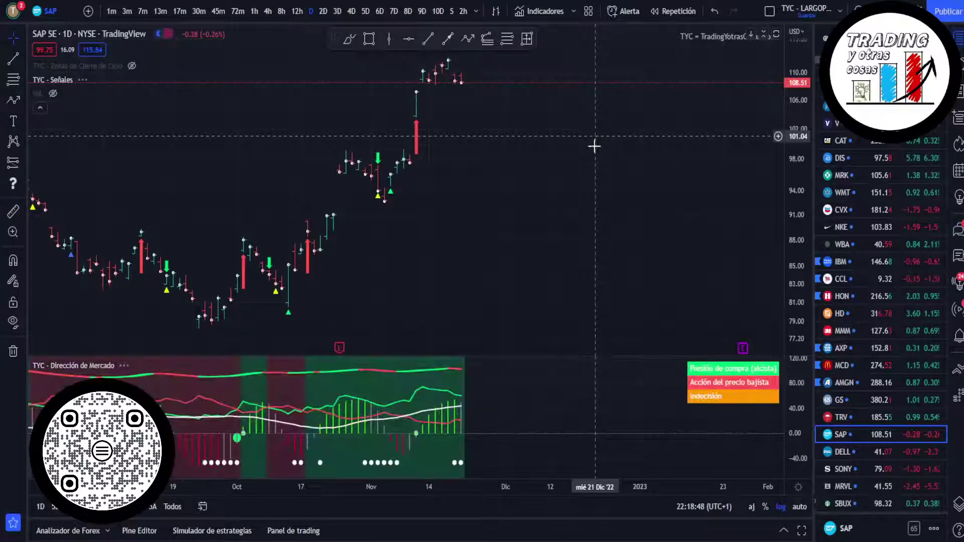
# Go through the Dell, Sony, Marvell and Starbucks charts and examine their latest bars and signals
pyautogui.press('Down')
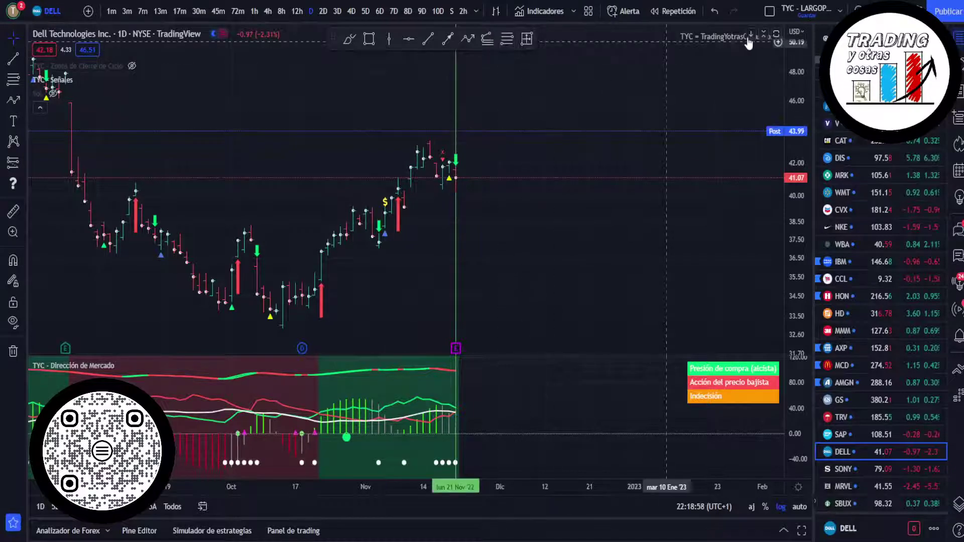
pyautogui.hscroll(3, 500, 263)
pyautogui.moveTo(499, 262); pyautogui.dragTo(592, 240)
pyautogui.press('Down')
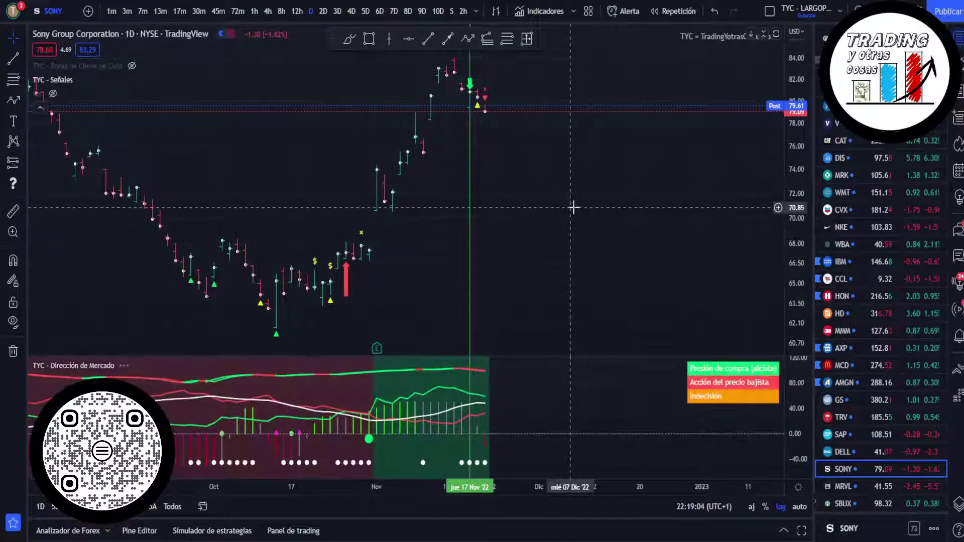
pyautogui.press('Down')
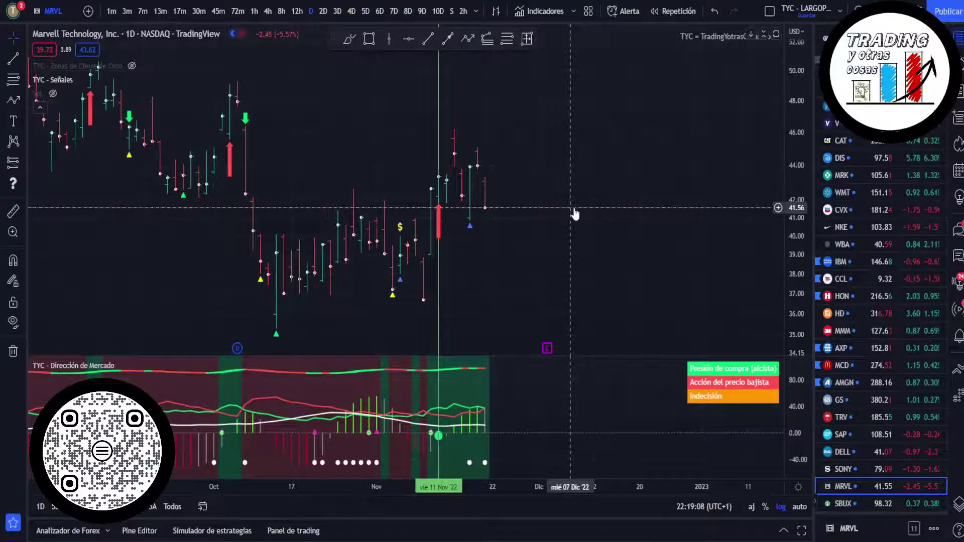
pyautogui.press('Down')
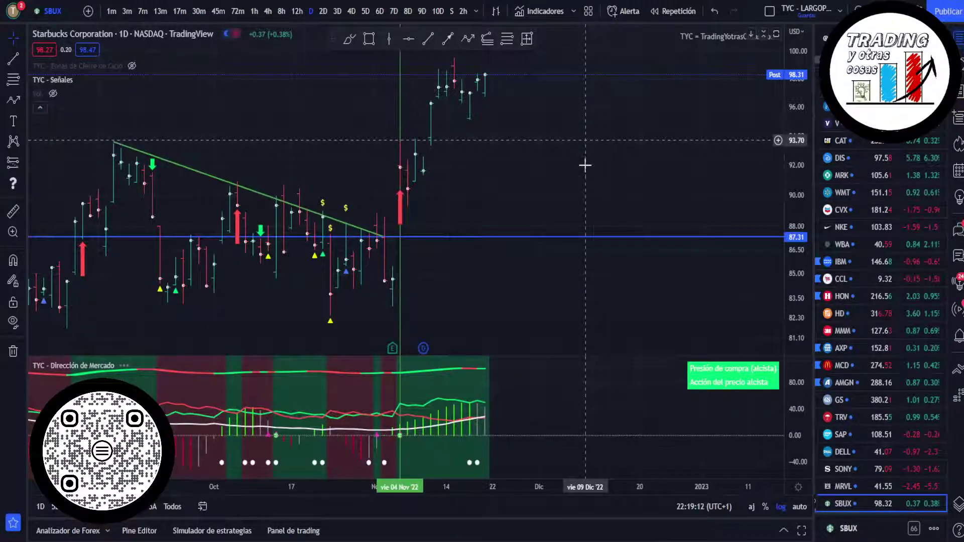
pyautogui.moveTo(585, 165)
pyautogui.mouseDown()
pyautogui.moveTo(581, 185)
pyautogui.moveTo(575, 169)
pyautogui.mouseUp()
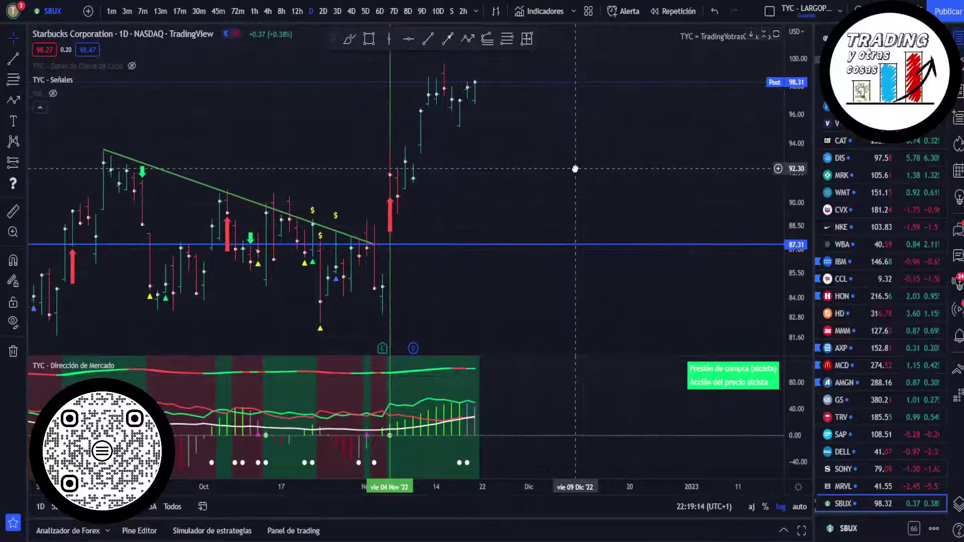
pyautogui.moveTo(561, 149); pyautogui.dragTo(559, 156)
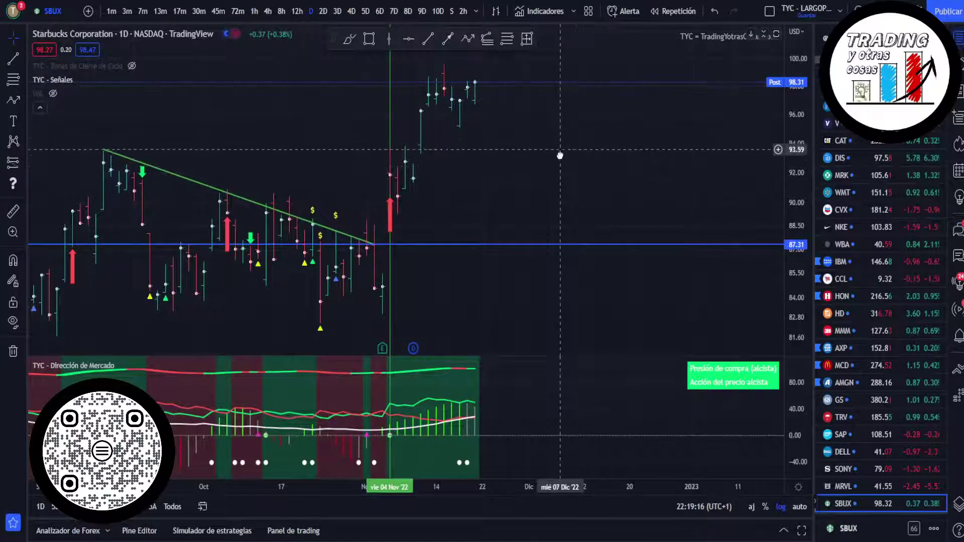
# On Gilead, draw a rising trend line from the 3 October low near 61.3 to about 80.8 on 15 December, and hide Zonas de Cierre de Ciclo
pyautogui.press('Down')
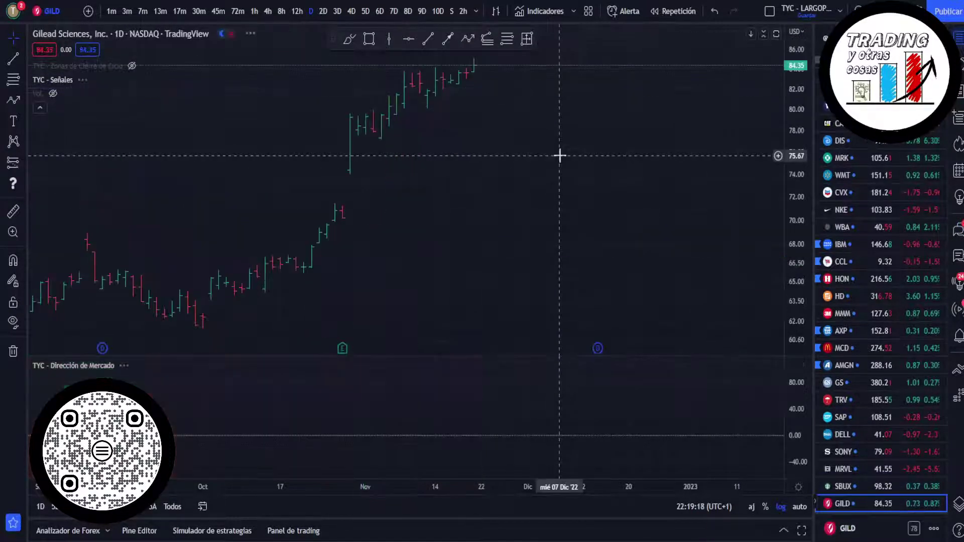
pyautogui.moveTo(556, 114); pyautogui.dragTo(553, 142)
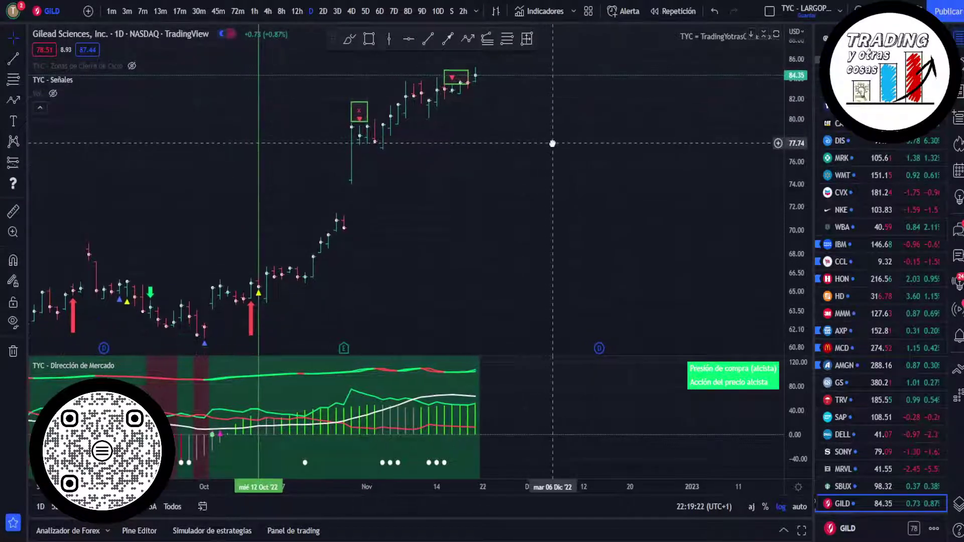
pyautogui.click(16, 59)
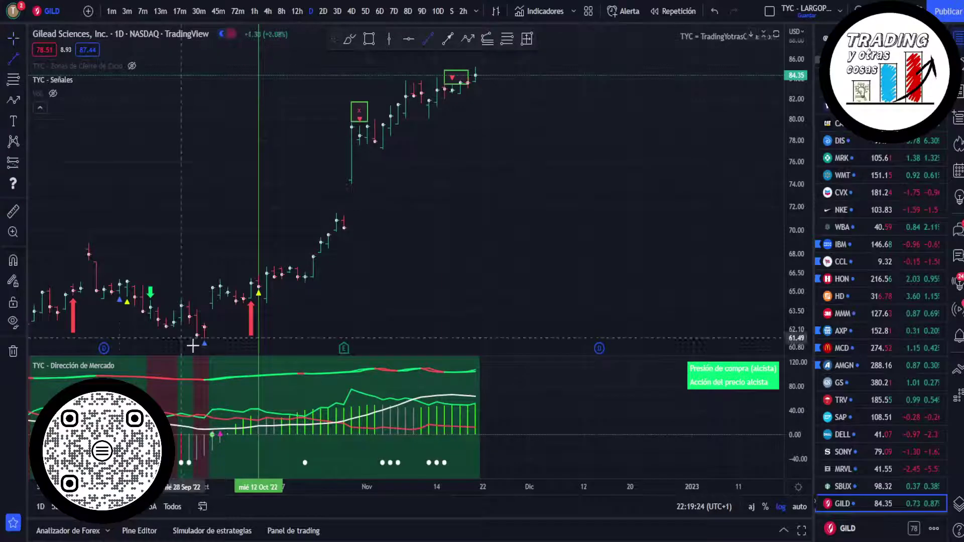
pyautogui.click(222, 326)
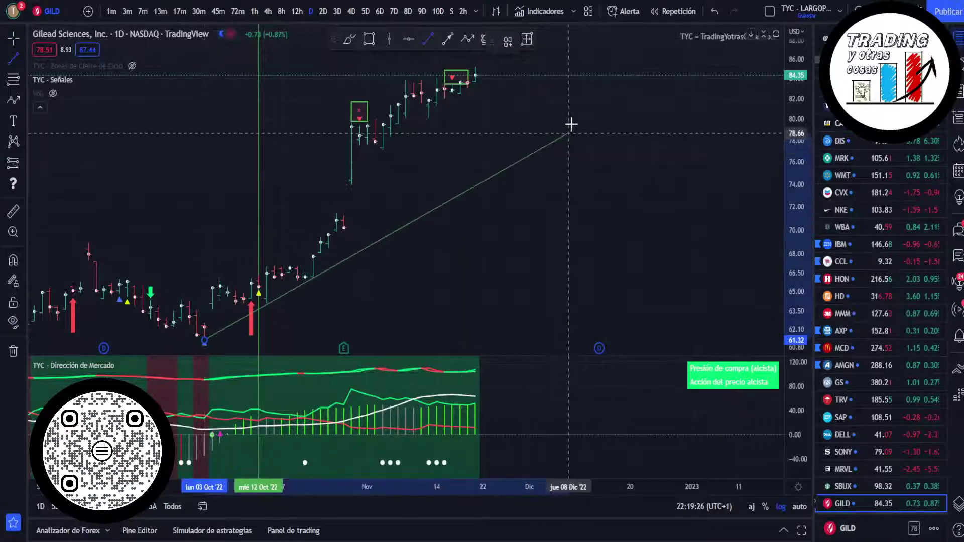
pyautogui.click(604, 112)
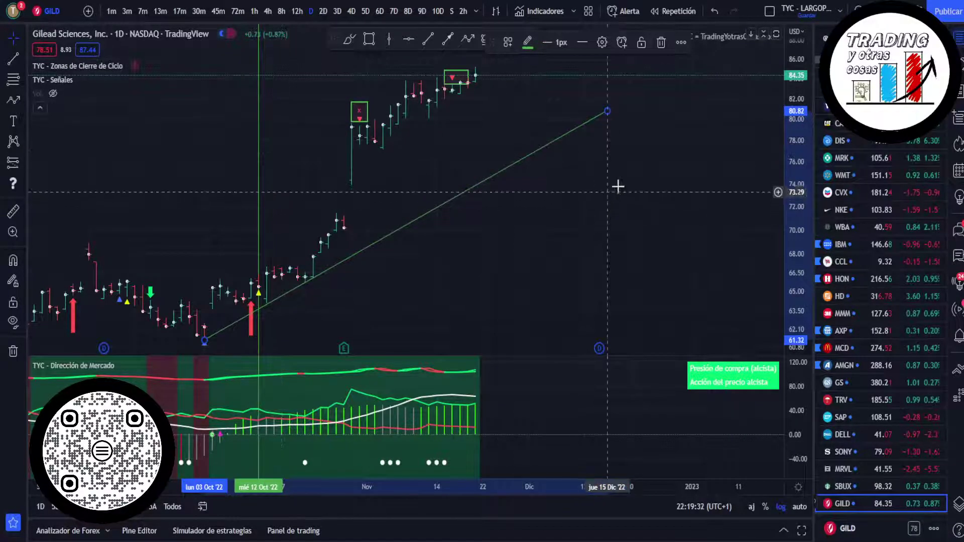
pyautogui.moveTo(308, 108); pyautogui.dragTo(301, 144)
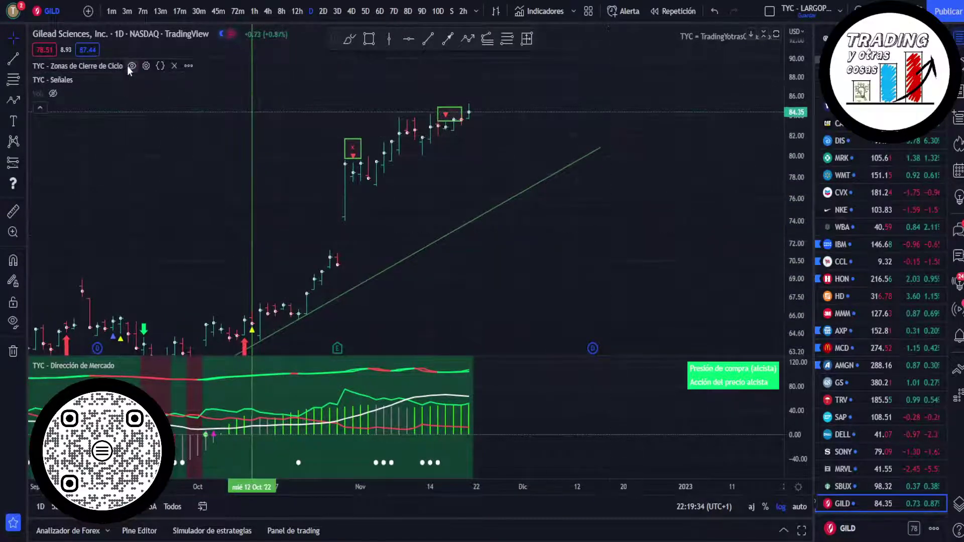
pyautogui.click(132, 66)
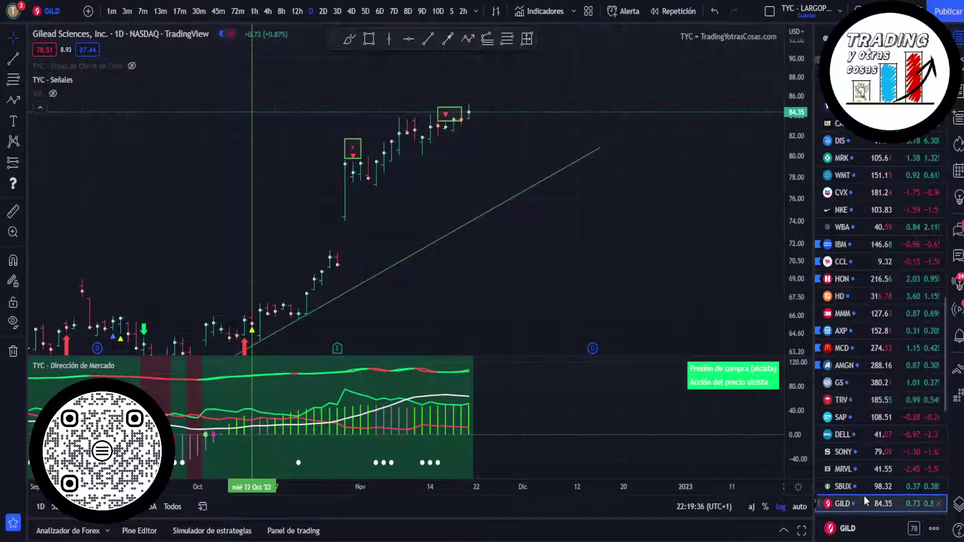
# Open the PepsiCo chart, show the TYC - Zonas de Cierre de Ciclo indicator and examine the latest bars
pyautogui.press('Down')
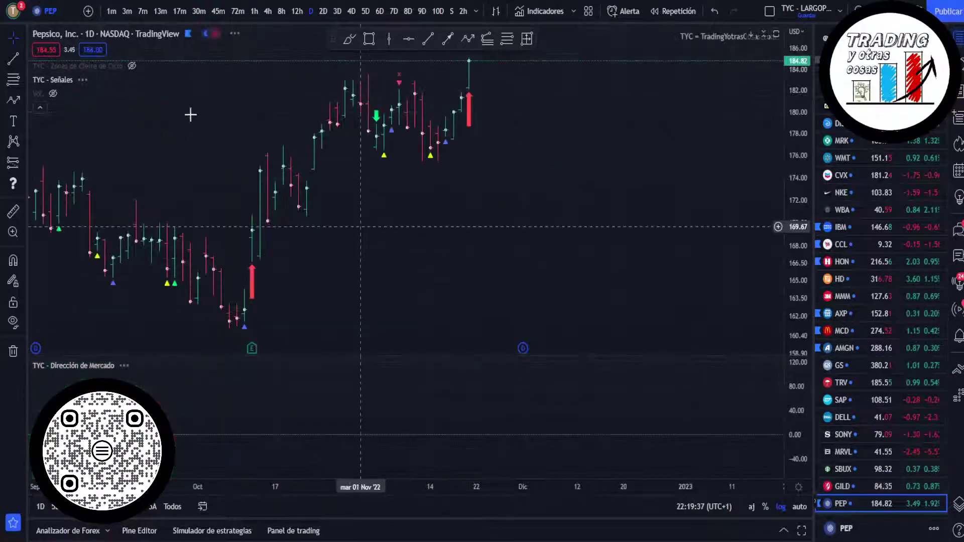
pyautogui.click(131, 66)
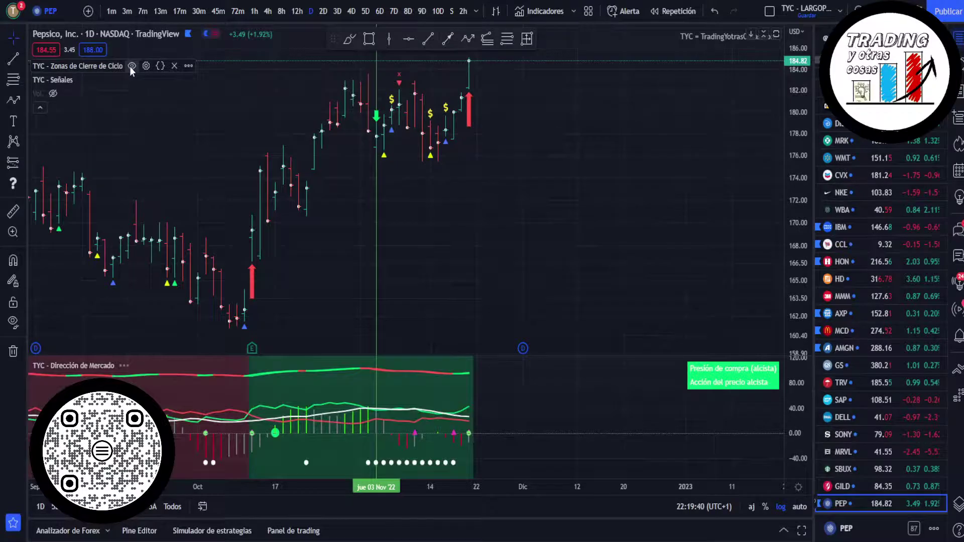
pyautogui.moveTo(192, 134); pyautogui.dragTo(188, 177)
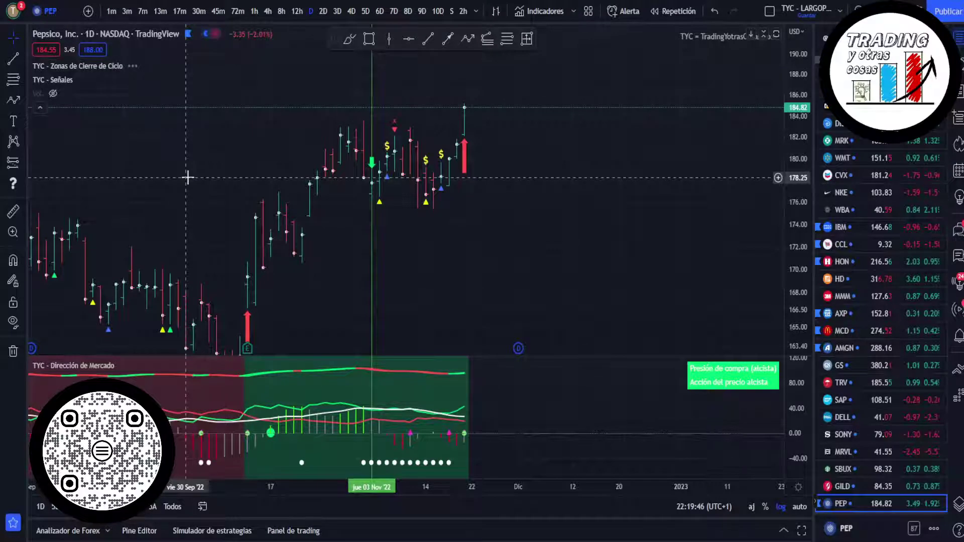
pyautogui.moveTo(550, 71); pyautogui.dragTo(603, 147)
pyautogui.scroll(1, 603, 147)
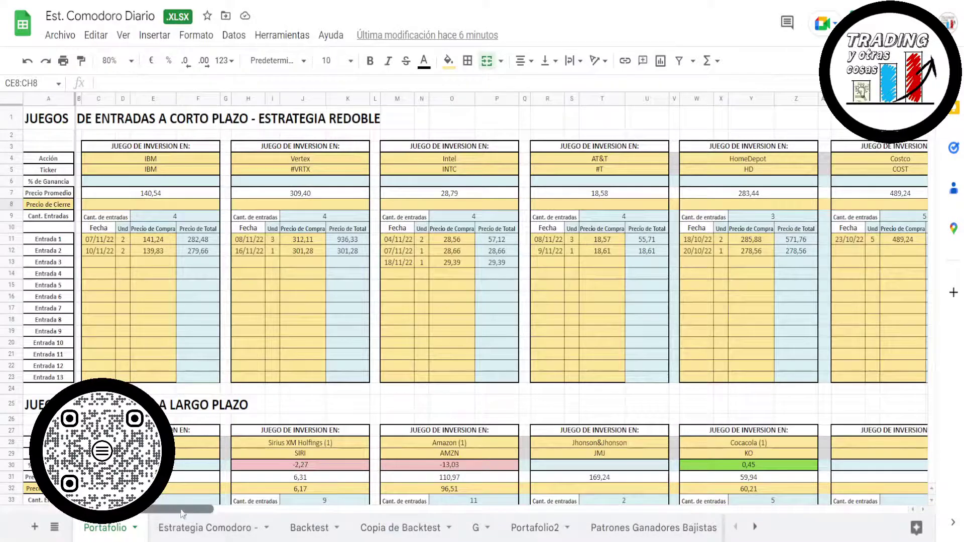
# Switch to the Est. Comodoro Diario spreadsheet and enter 178,87 as Pepsicola's Precio de Cierre on the Portafolio sheet
pyautogui.moveTo(184, 508); pyautogui.dragTo(268, 500)
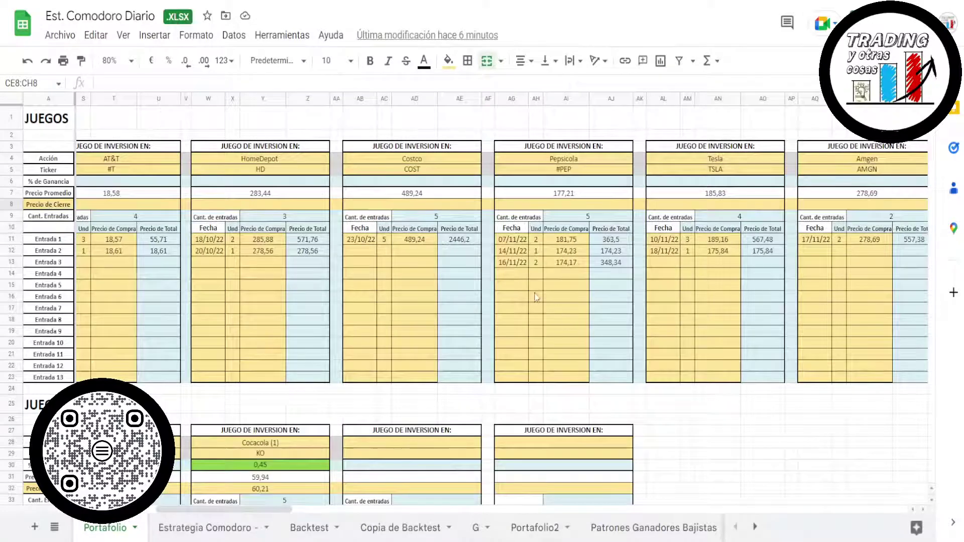
pyautogui.click(505, 273)
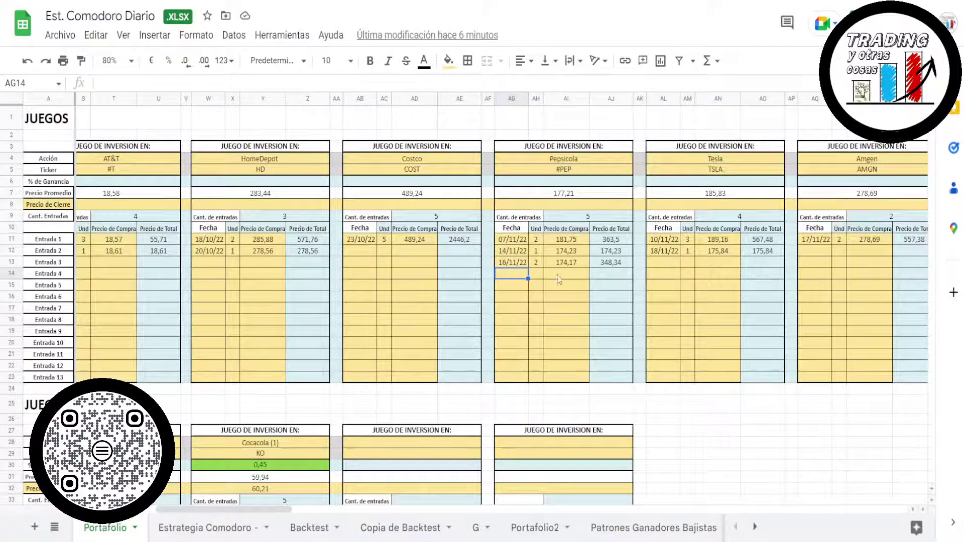
pyautogui.click(569, 205)
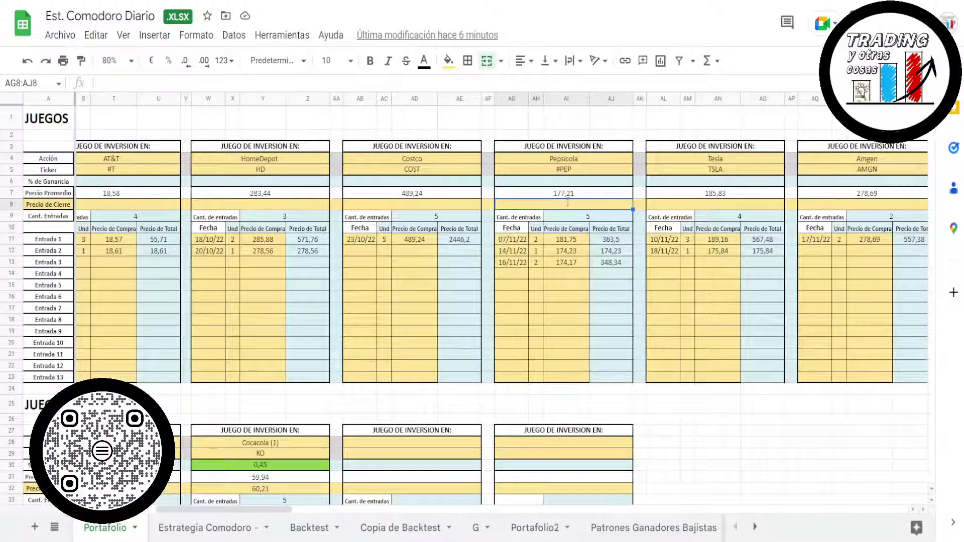
pyautogui.write('178,87')
pyautogui.press('Up')
pyautogui.press('Up')
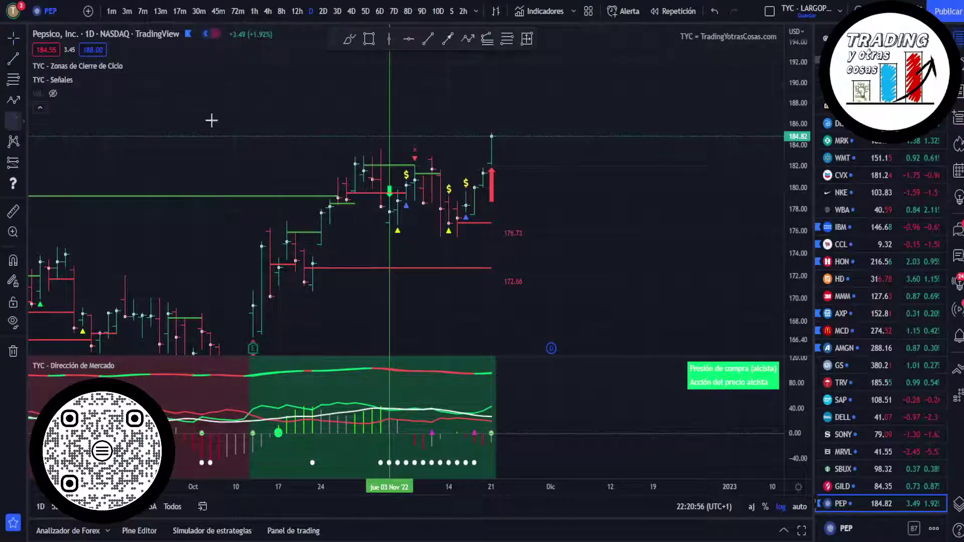
# Add a text note above the PepsiCo bars reading "Esperamos a mañana para verificar si el precio del bróker regula el precio de venta"
pyautogui.click(426, 127)
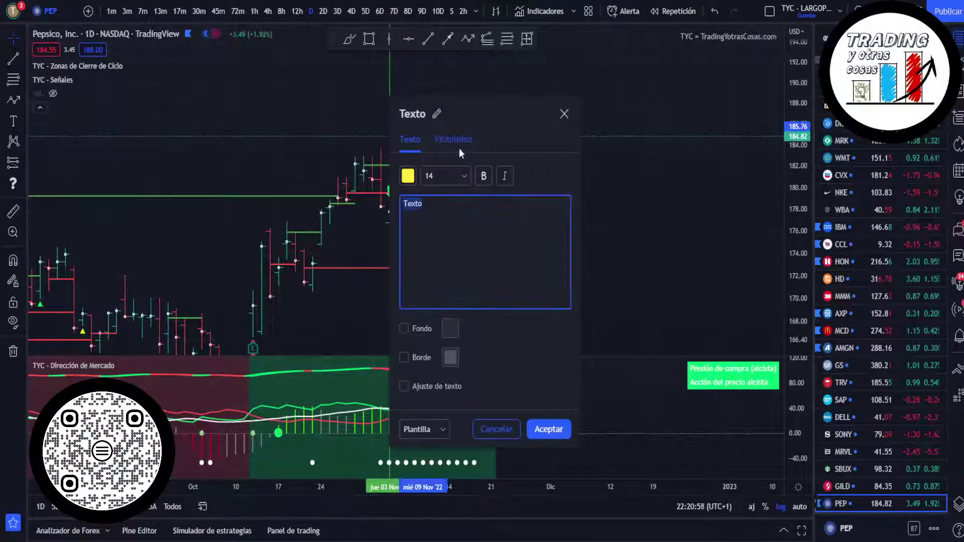
pyautogui.write('Esperamos')
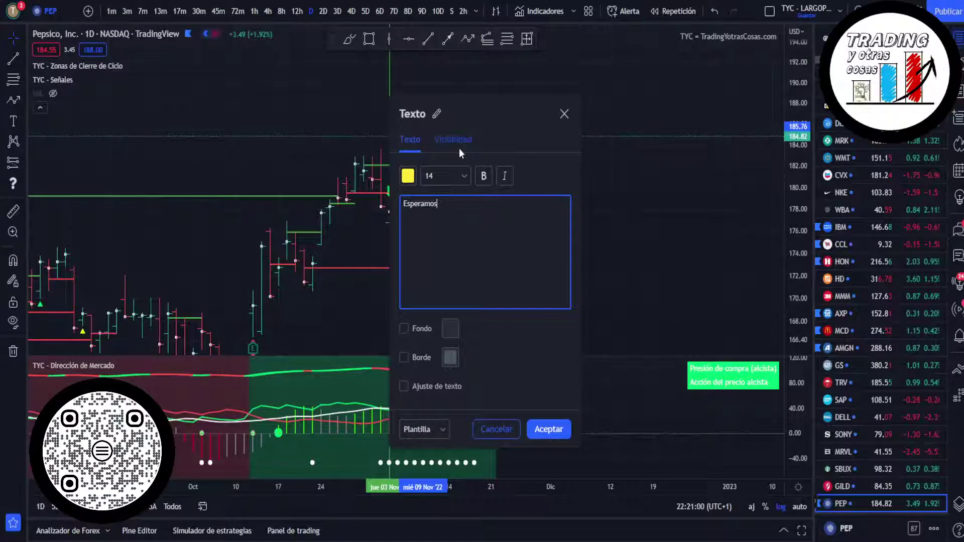
pyautogui.write(' a mañana para verificar el p')
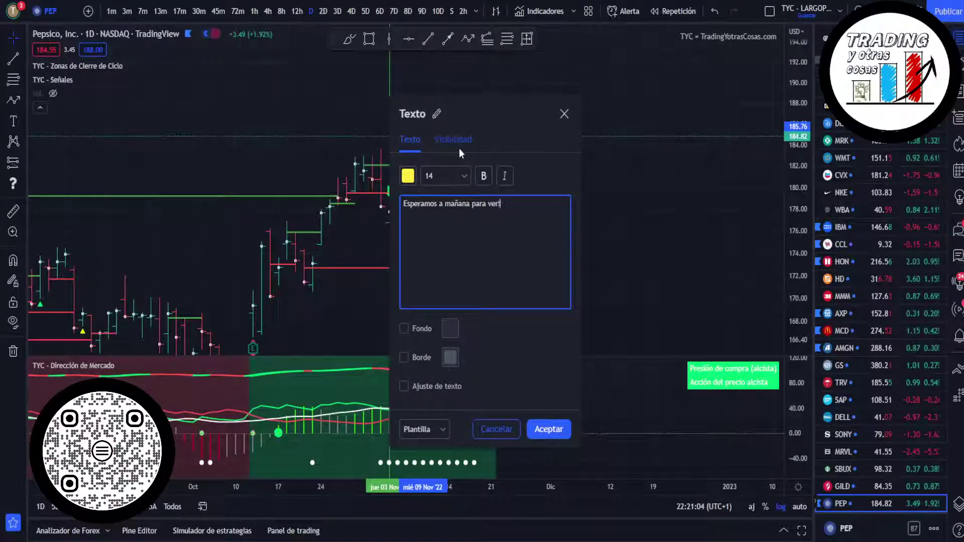
pyautogui.press('BackSpace')
pyautogui.press('BackSpace')
pyautogui.press('BackSpace')
pyautogui.press('BackSpace')
pyautogui.write('si el precio del bró')
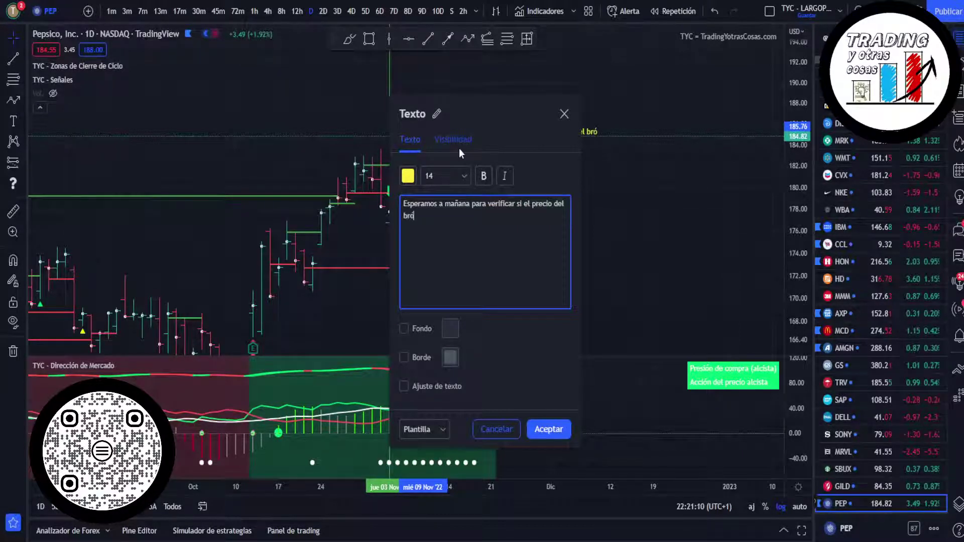
pyautogui.write('ker regula el')
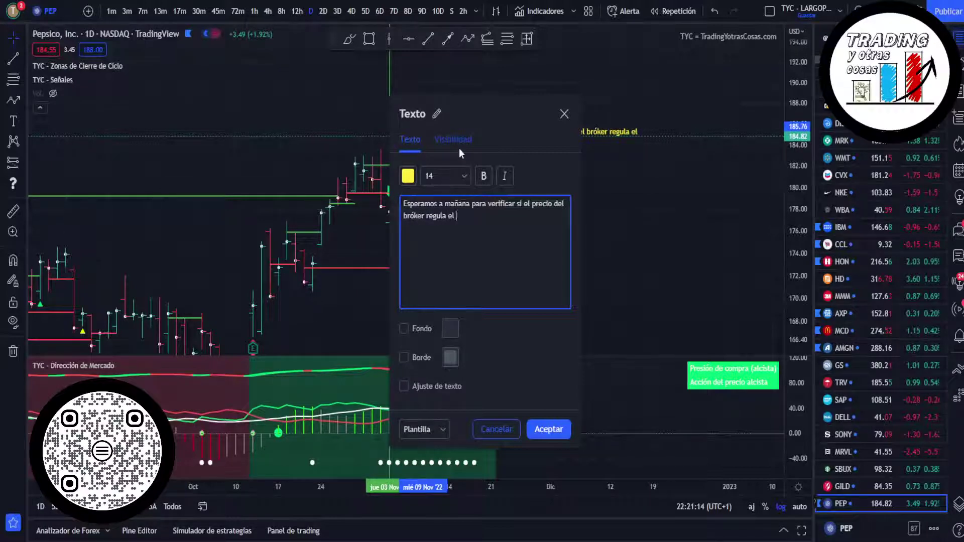
pyautogui.press('BackSpace')
pyautogui.write('l precio de vent')
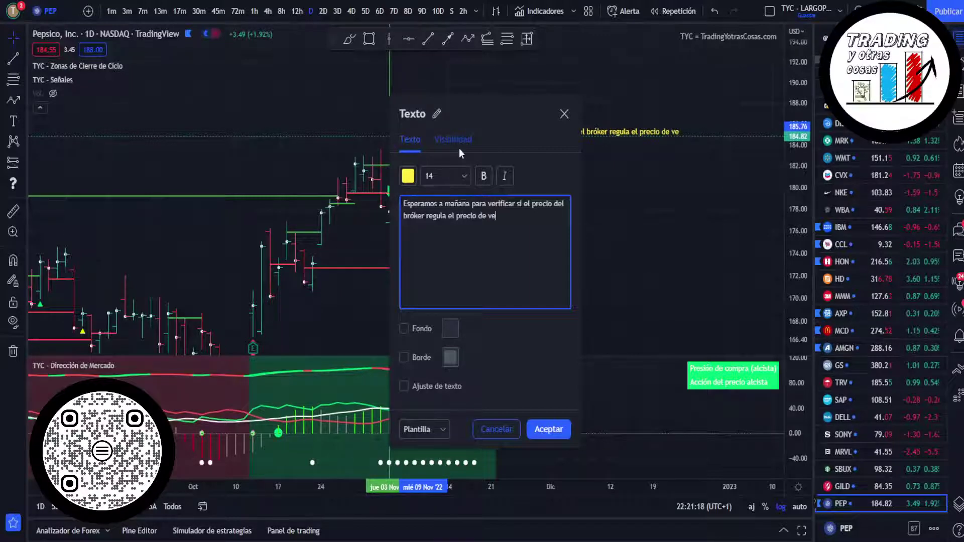
# Split the PepsiCo note into three lines after "para" and "bróker", end it with "venta", and move it above the bars at 3 November, near 187.5
pyautogui.click(490, 203)
pyautogui.press('Return')
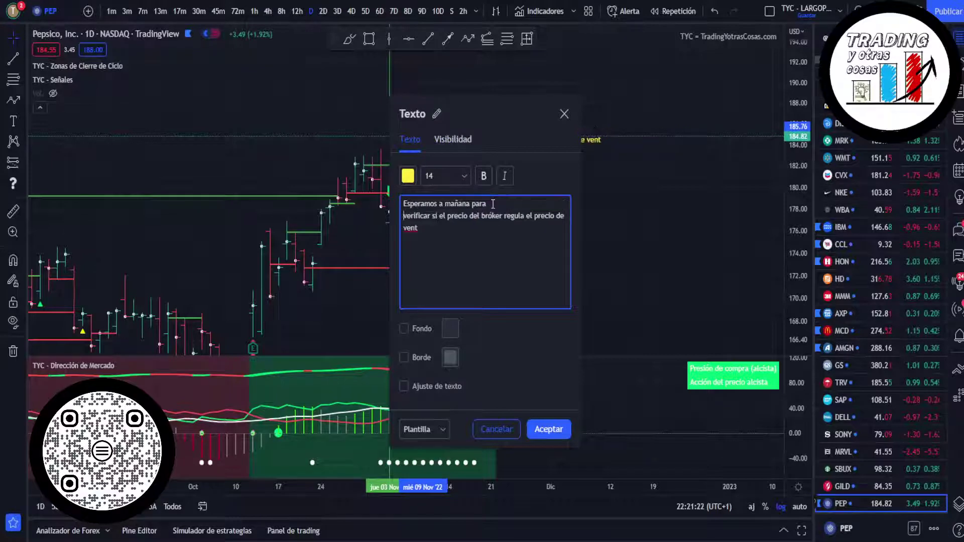
pyautogui.click(504, 216)
pyautogui.press('Return')
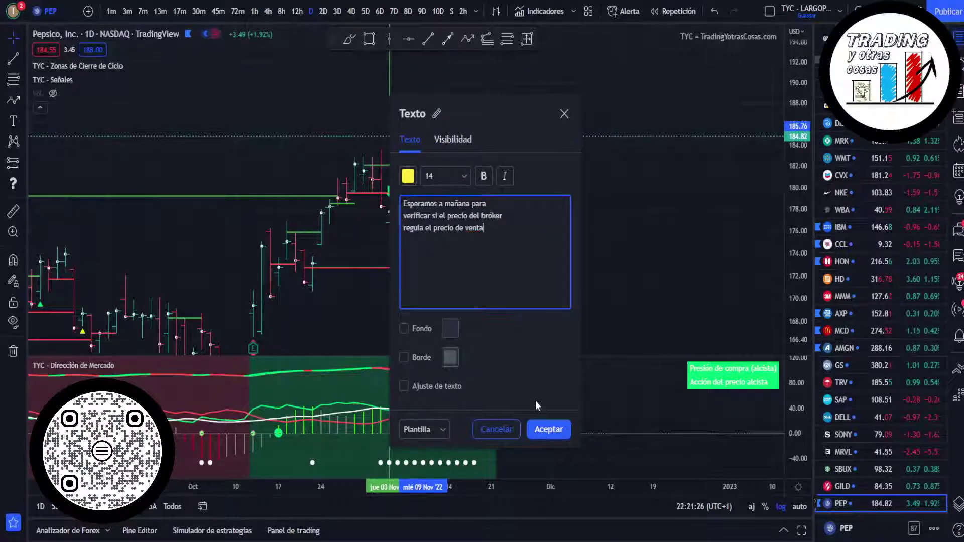
pyautogui.click(549, 429)
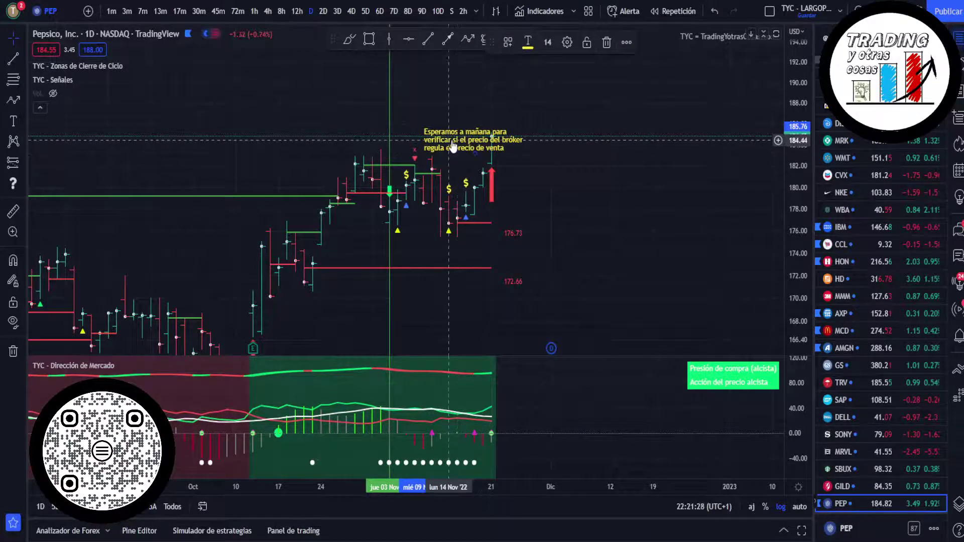
pyautogui.moveTo(453, 146)
pyautogui.mouseDown()
pyautogui.moveTo(427, 111)
pyautogui.moveTo(421, 122)
pyautogui.mouseUp()
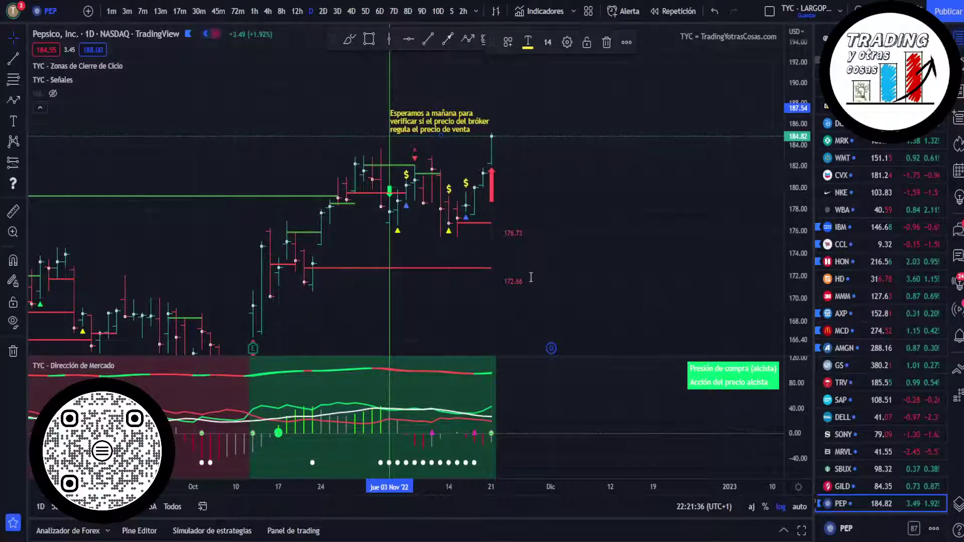
# Append the price 178,87 to the end of the PepsiCo text note
pyautogui.doubleClick(441, 130)
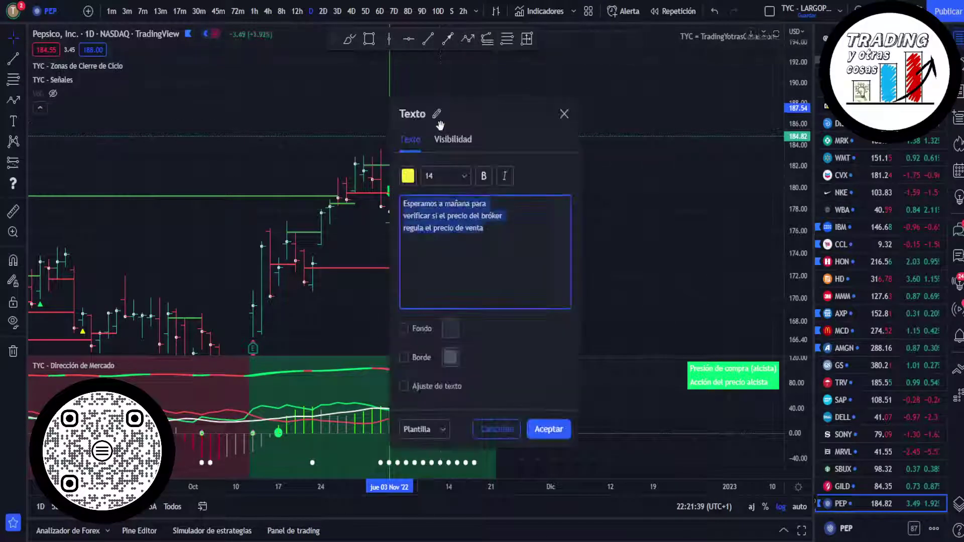
pyautogui.click(502, 232)
pyautogui.write('178,87')
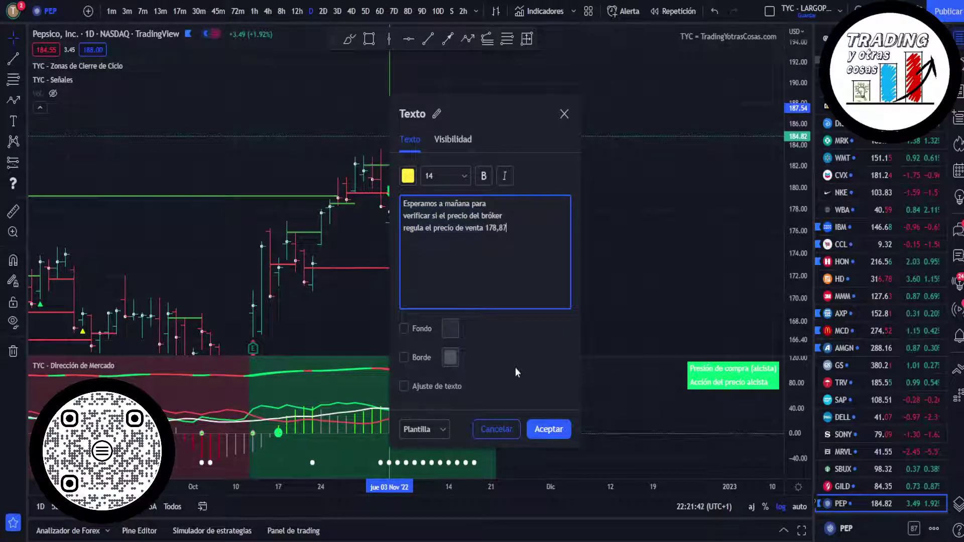
pyautogui.click(549, 429)
# Switch to the Est. Comodoro Diario spreadsheet, check Pepsicola's Precio de Cierre and % de Ganancia, and return to the PepsiCo chart
pyautogui.hotkey('alt', 'Tab')
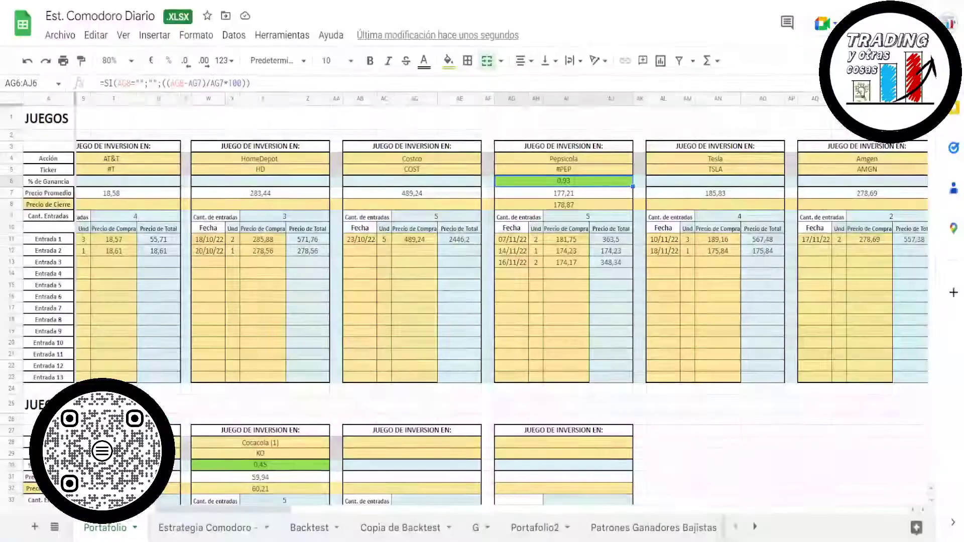
pyautogui.click(573, 205)
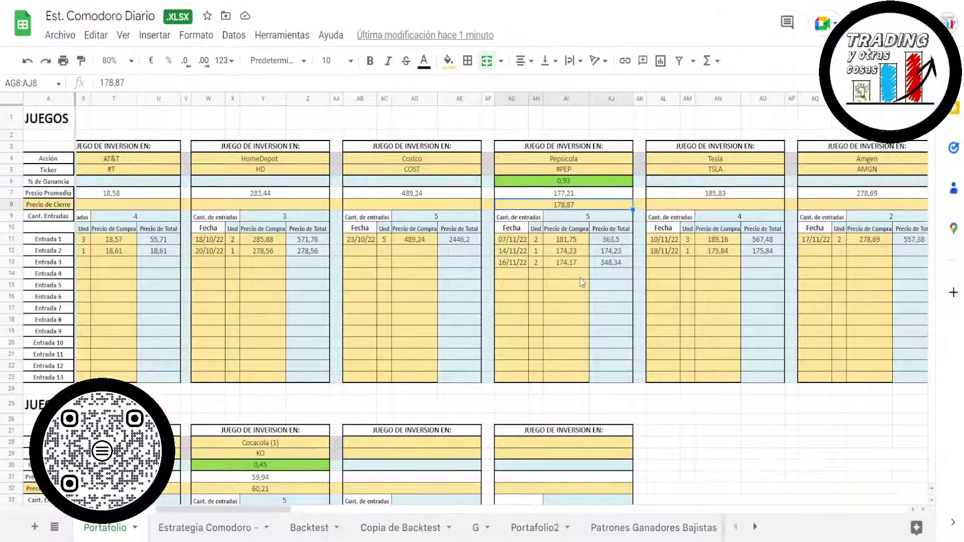
pyautogui.click(571, 183)
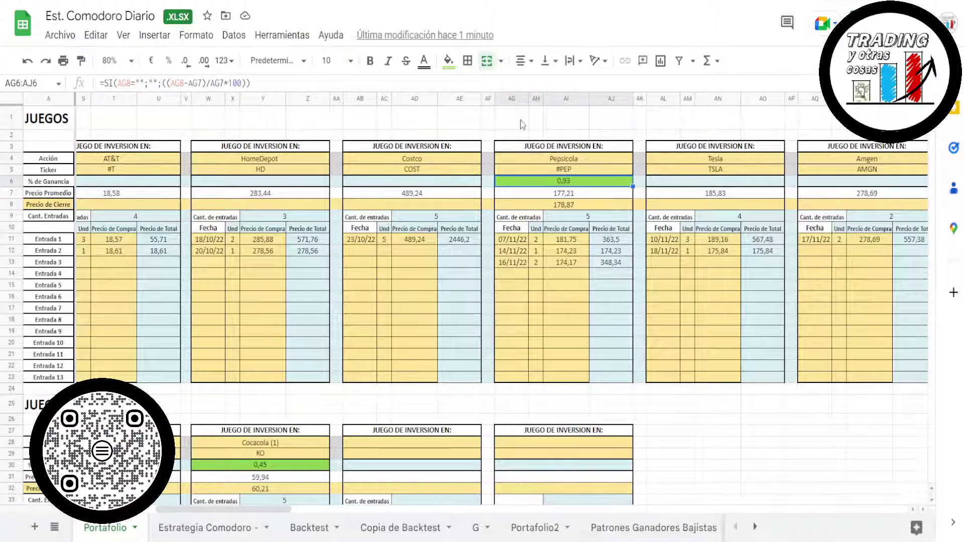
pyautogui.hotkey('alt', 'Tab')
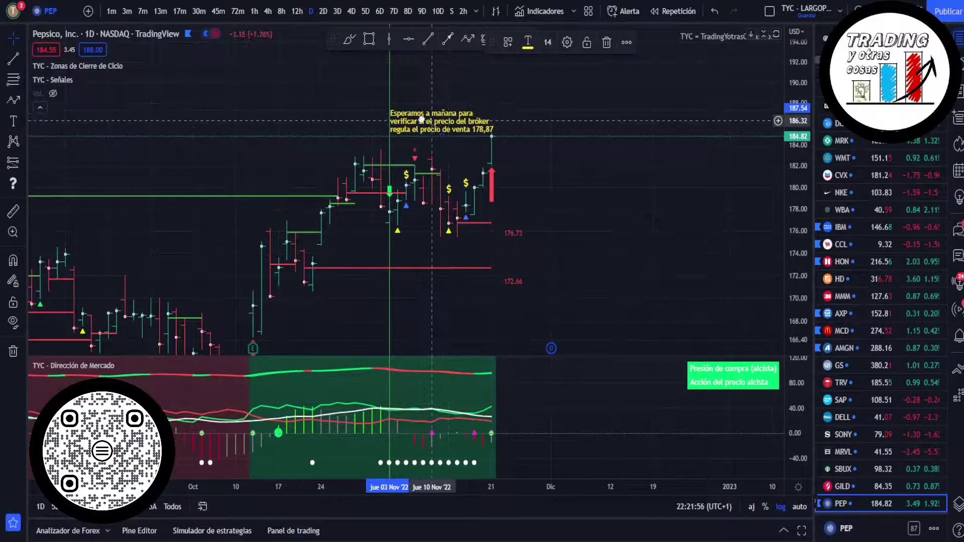
# Move the PepsiCo note slightly higher, to 2 November near 188.5, and insert "En principio hay cierre!!!" as its first line
pyautogui.moveTo(439, 124); pyautogui.dragTo(426, 116)
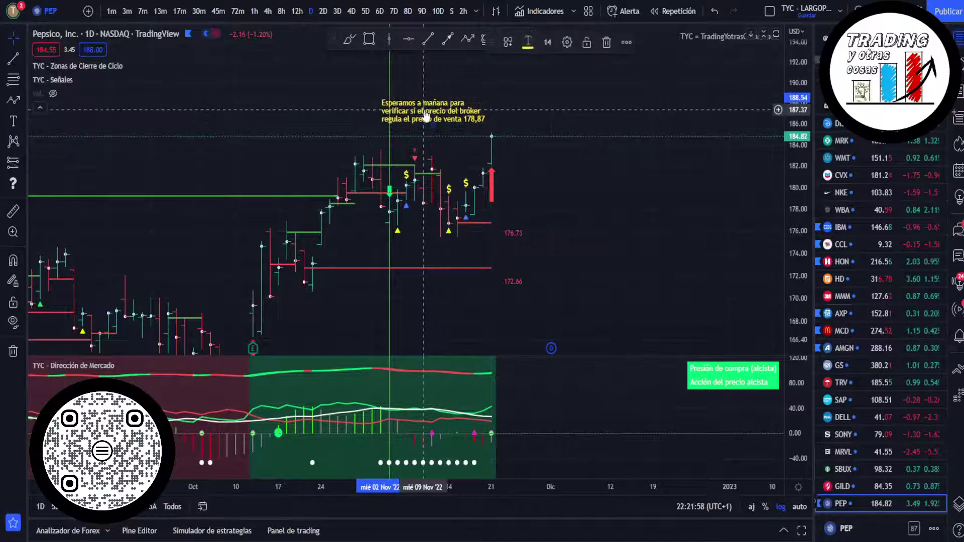
pyautogui.doubleClick(426, 115)
pyautogui.click(406, 202)
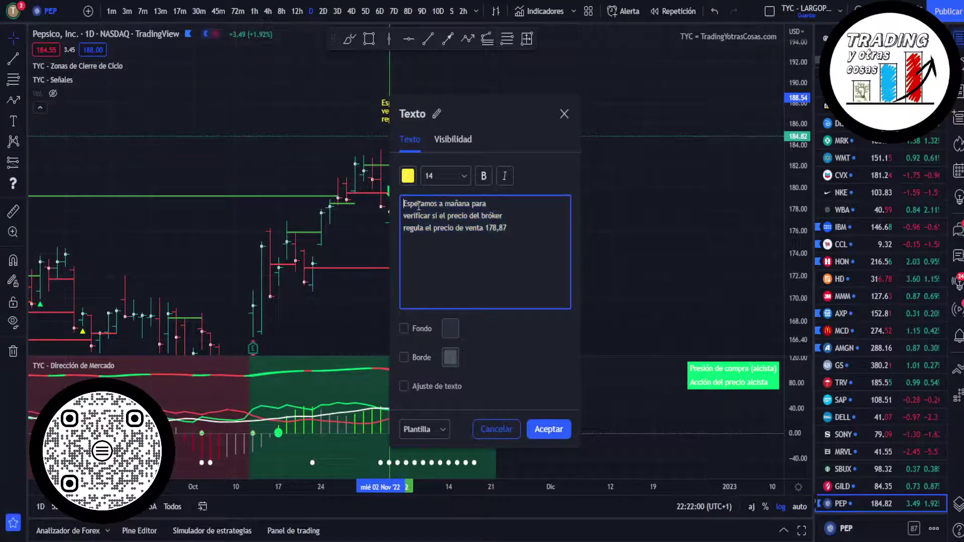
pyautogui.write('En princ')
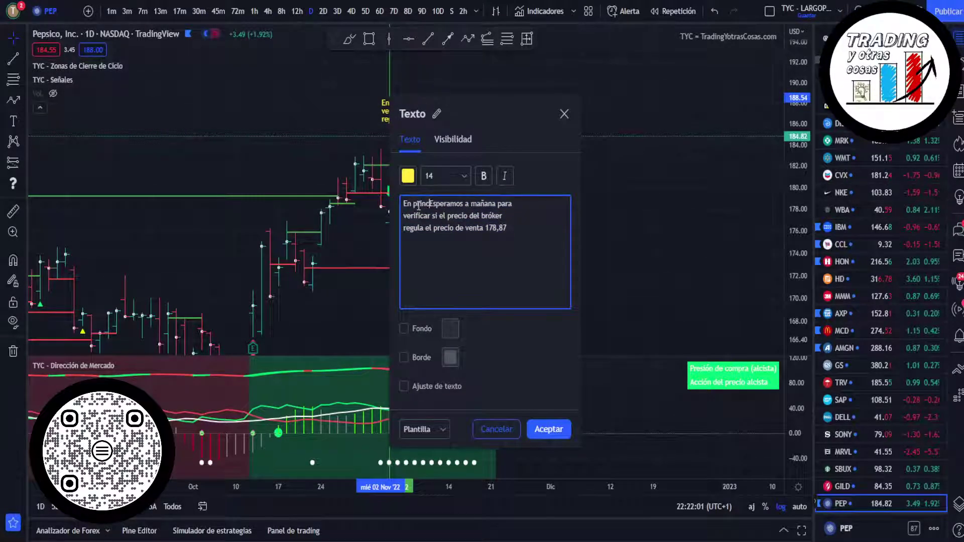
pyautogui.write('ipio hay cierre')
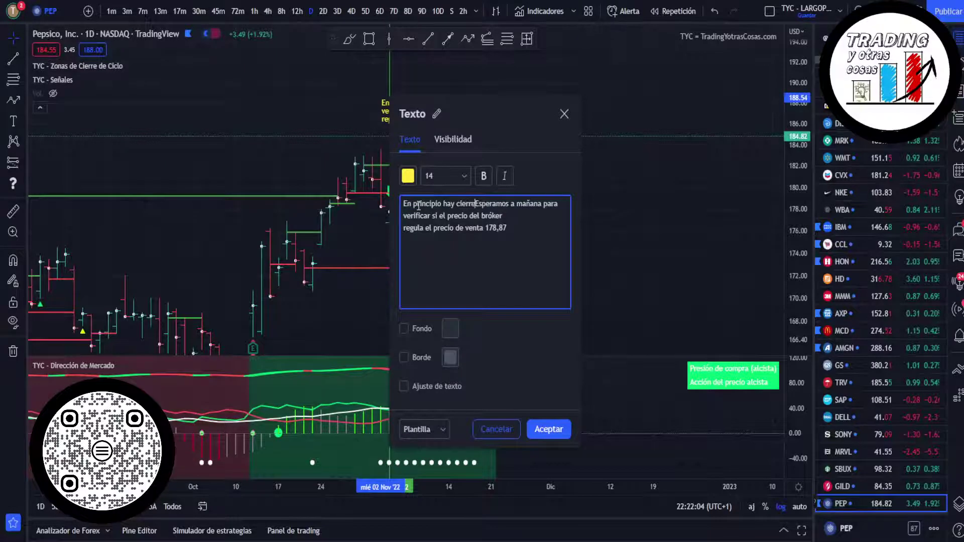
pyautogui.press('Return')
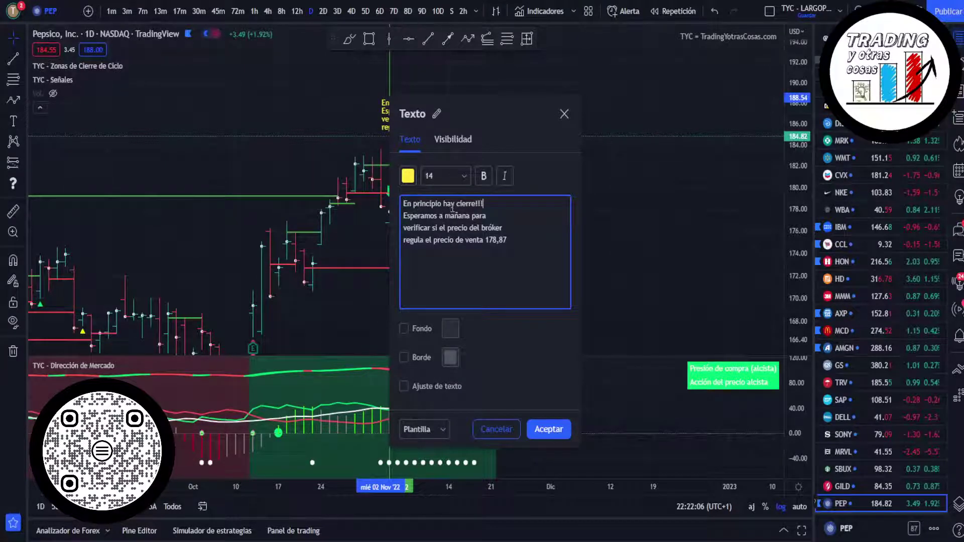